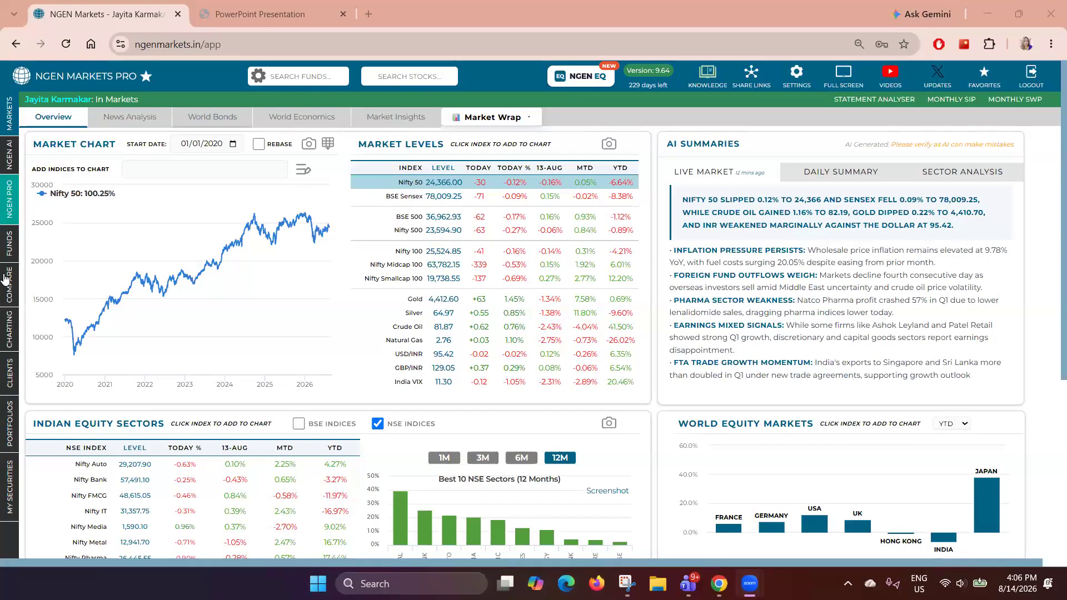
- Open the comparison section and add the Contra Fund SEBI category group to the list
mouse_move(16, 261)
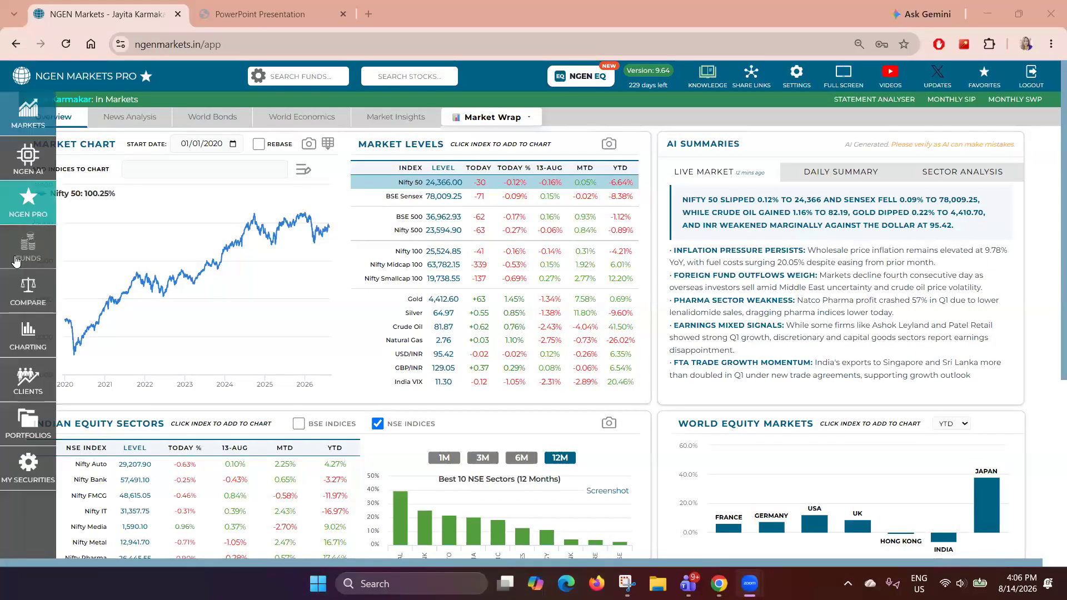
click(16, 285)
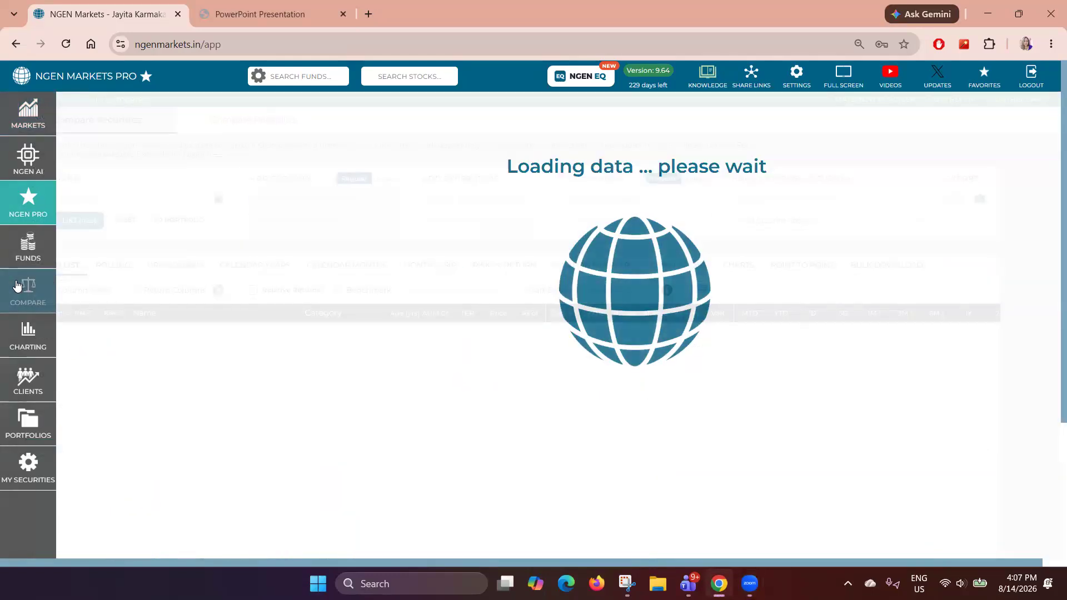
drag(567, 183, 625, 185)
click(596, 198)
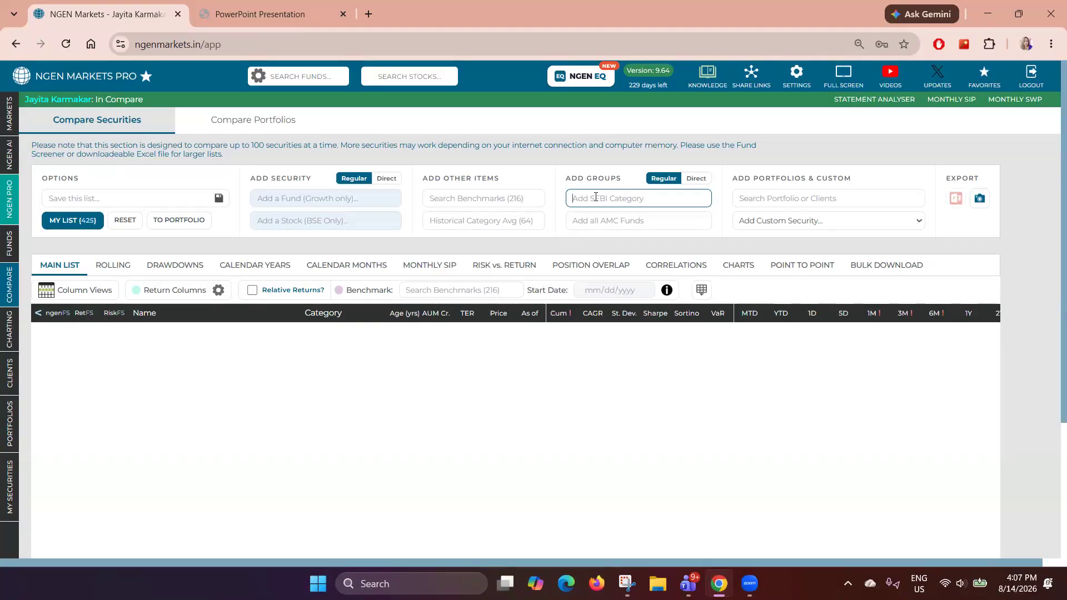
text(contr)
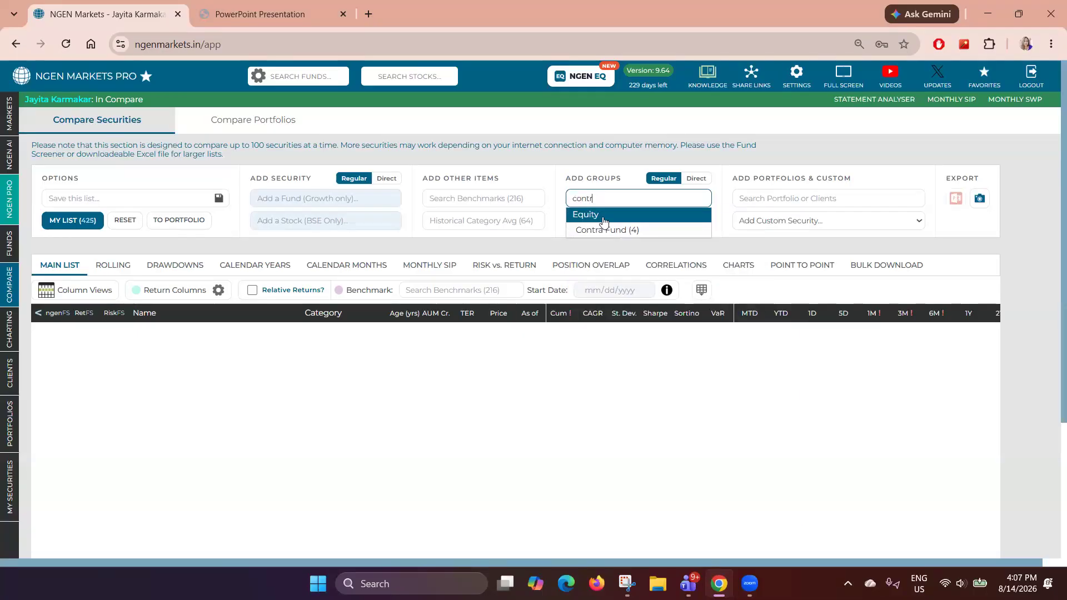
click(605, 229)
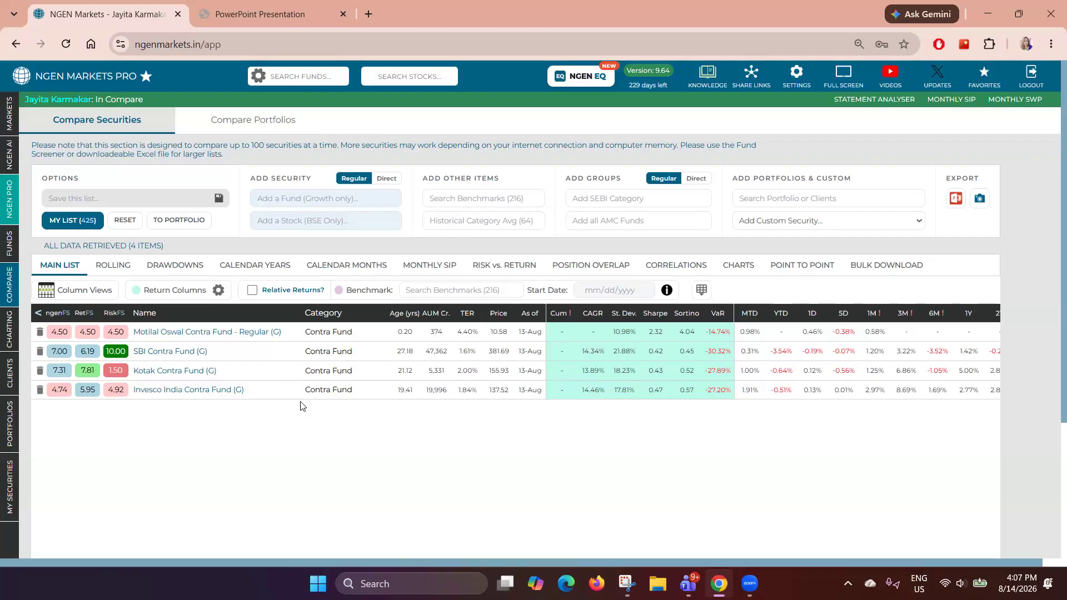
- Open the fund screener and filter categories to Flexi Cap Fund and Focused Fund
click(16, 245)
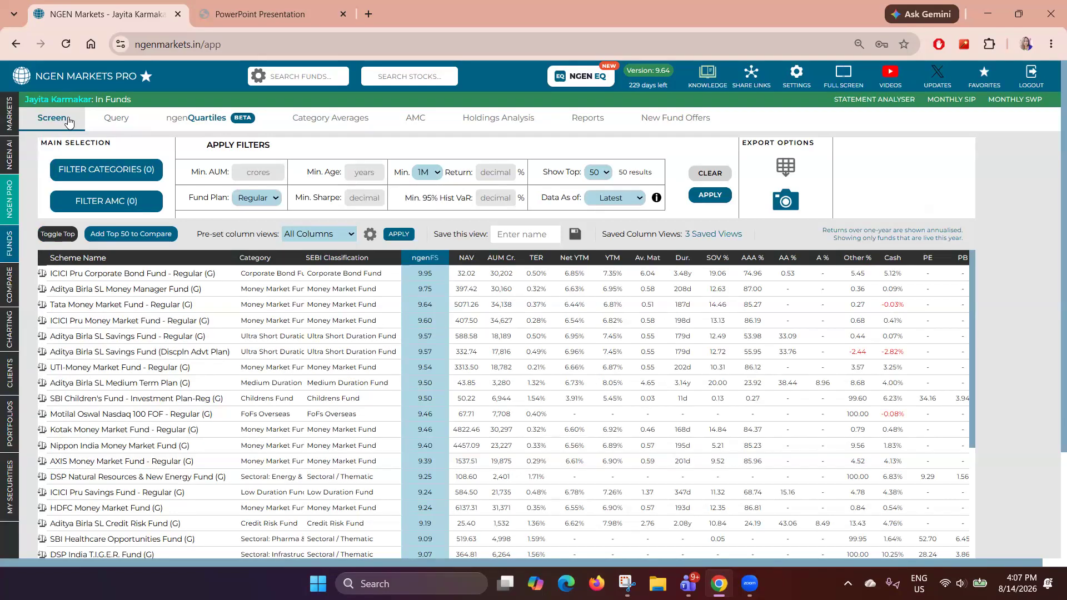
click(110, 176)
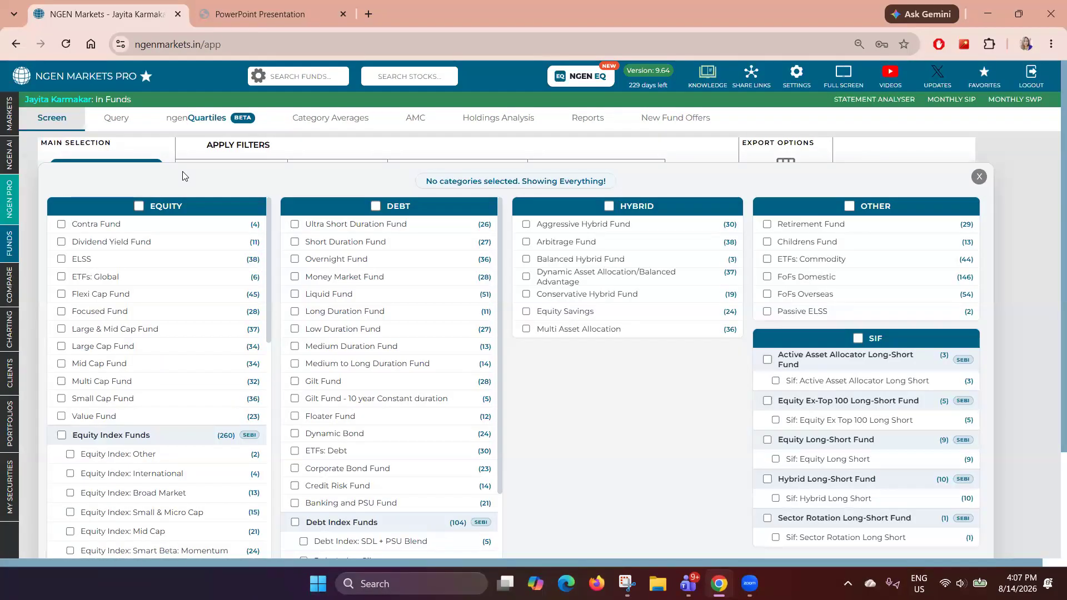
click(61, 296)
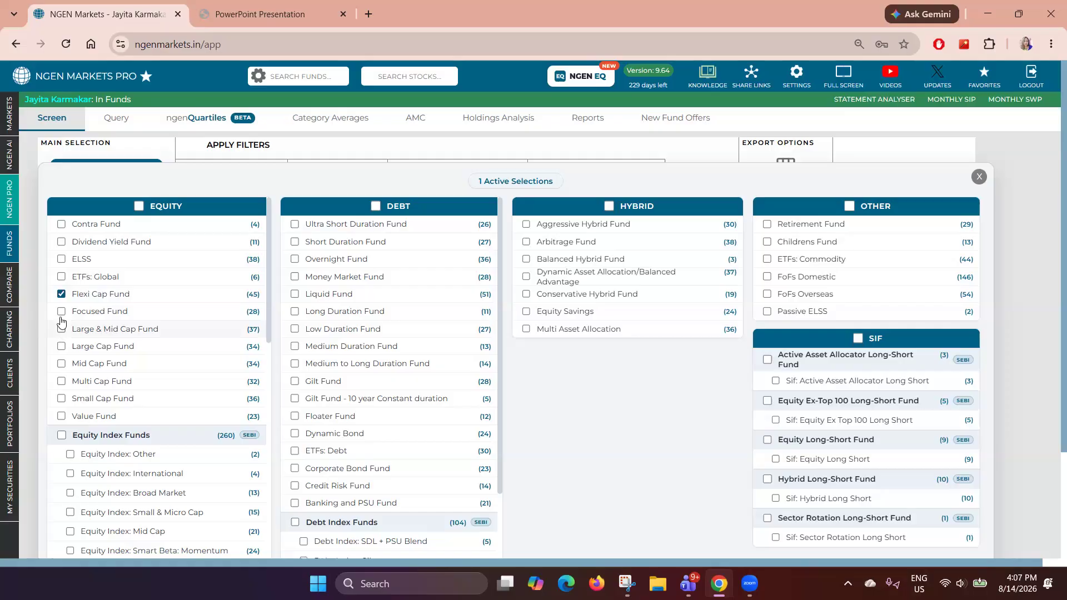
click(60, 314)
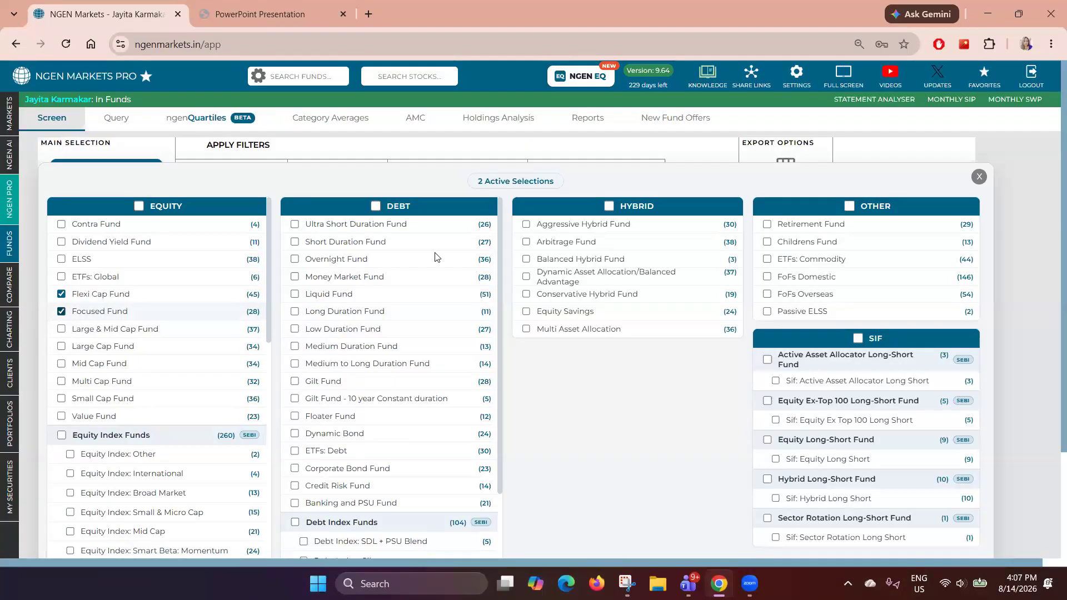
click(979, 177)
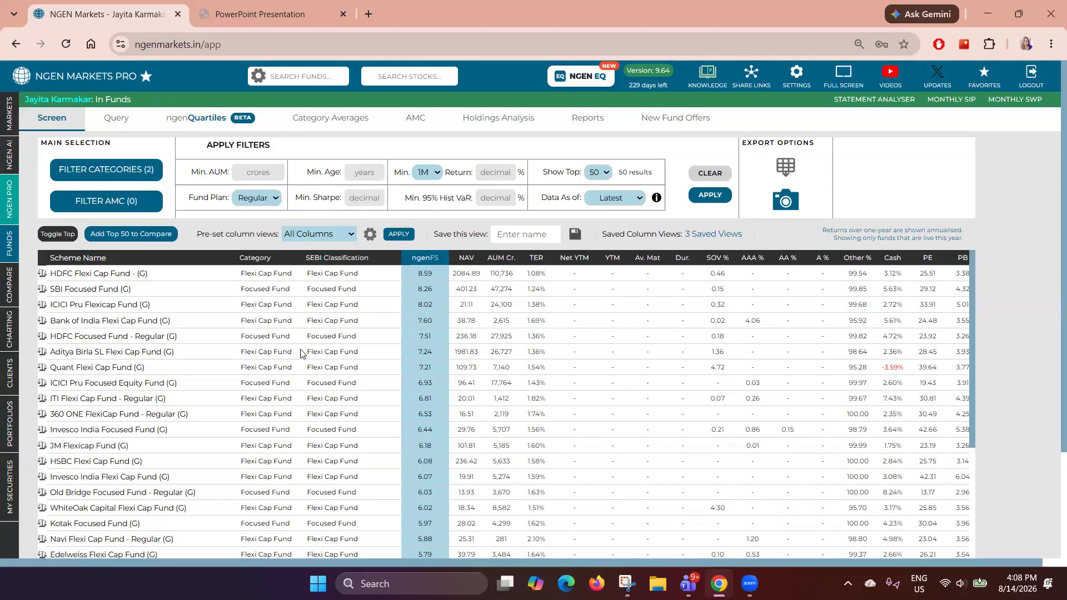
- Filter the screener's AMCs to DSP Mutual Fund and Edelweiss Mutual Fund
click(145, 210)
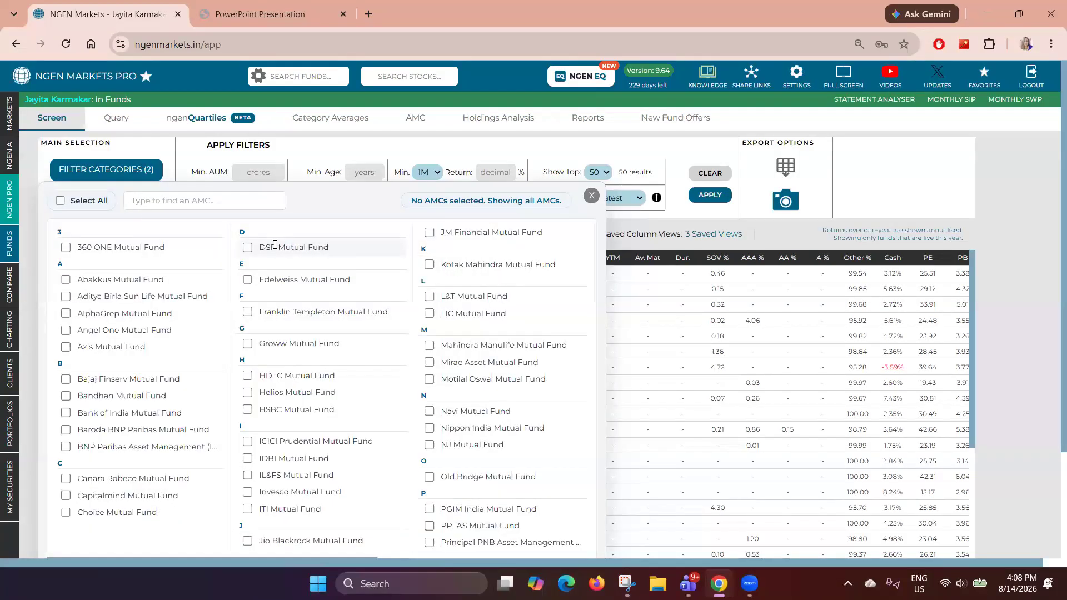
click(247, 247)
click(251, 281)
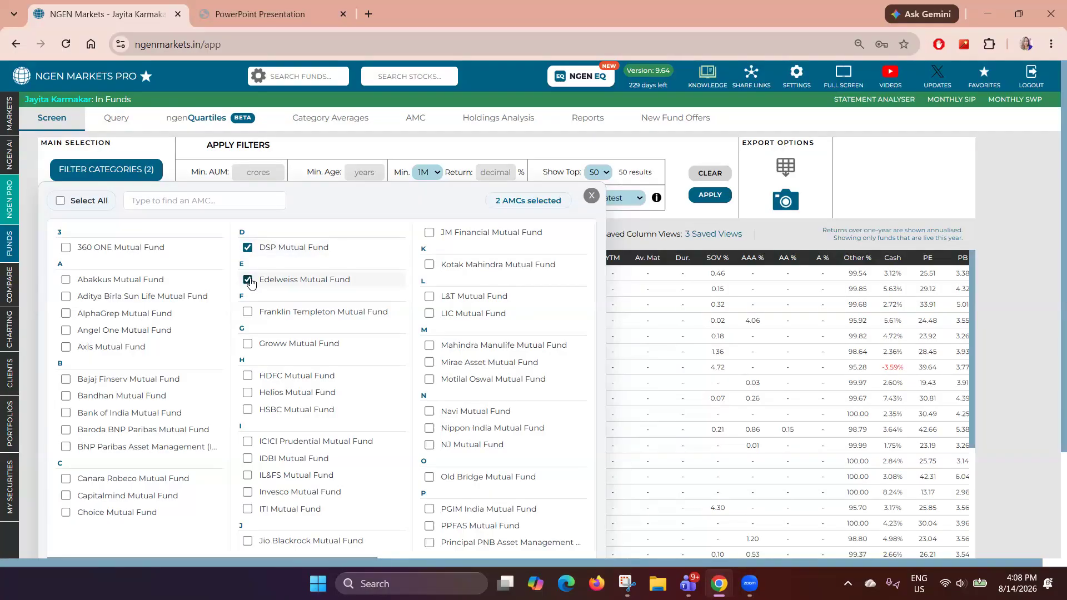
click(591, 197)
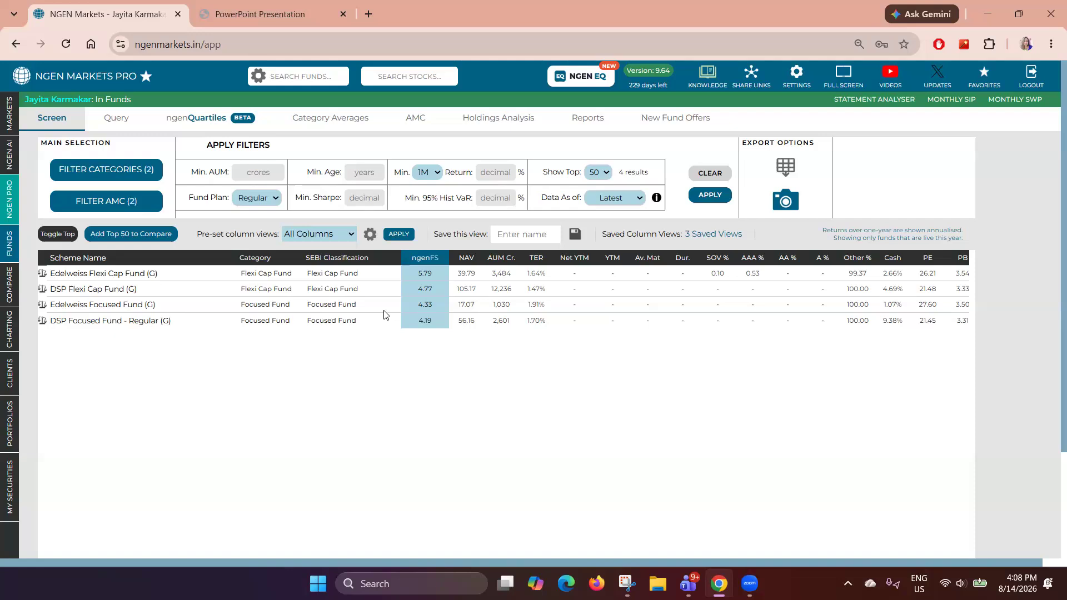
- Clear the AMC filter selection so no AMCs are selected
click(119, 209)
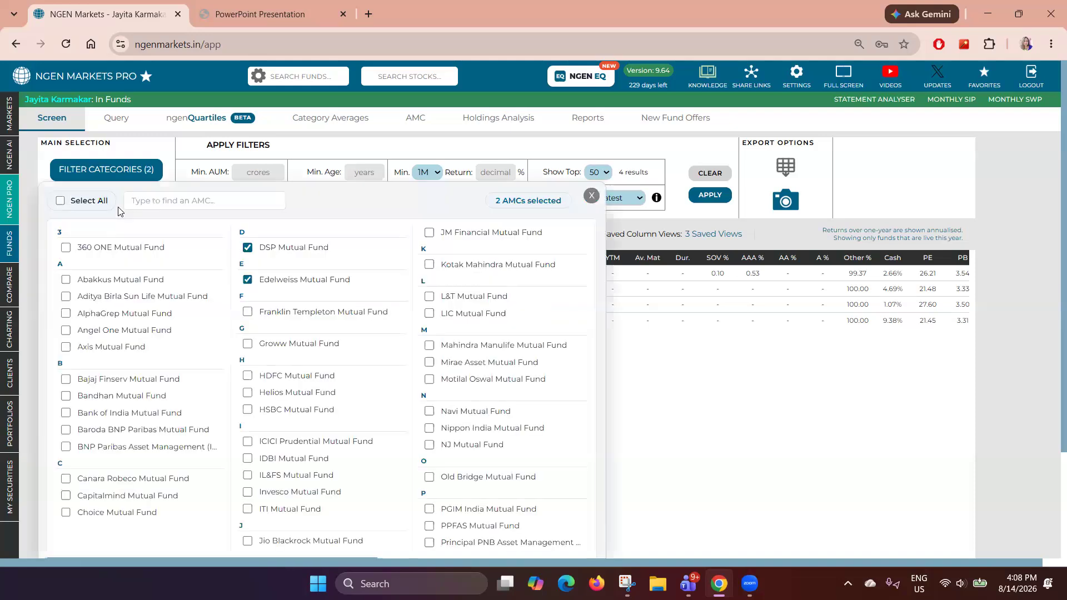
click(60, 201)
click(60, 201)
click(592, 197)
- Remove Flexi Cap Fund from the category filter, leaving only Focused Fund
click(111, 172)
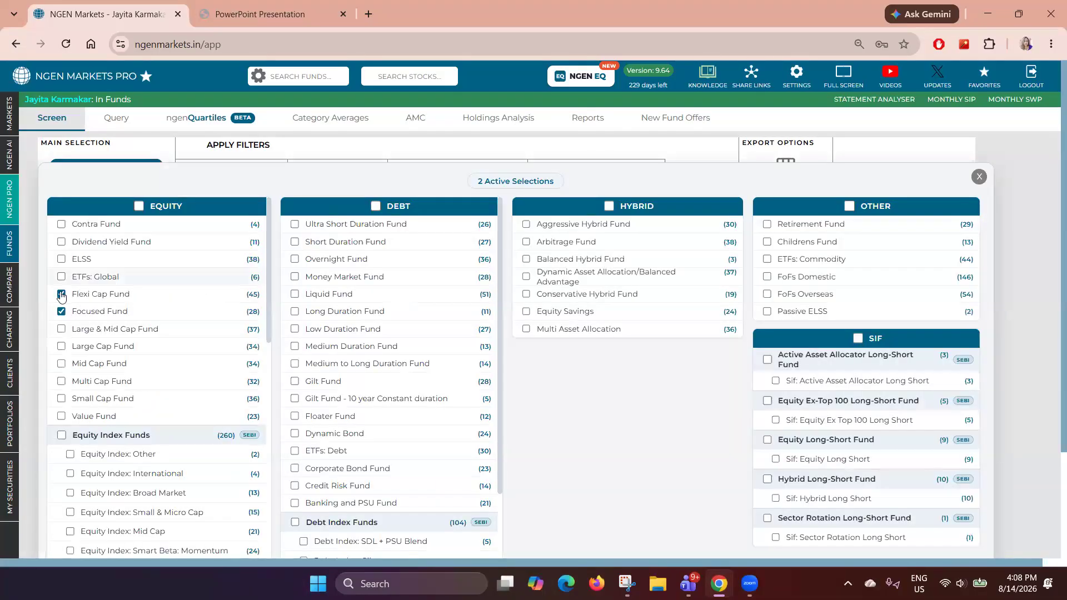
click(64, 296)
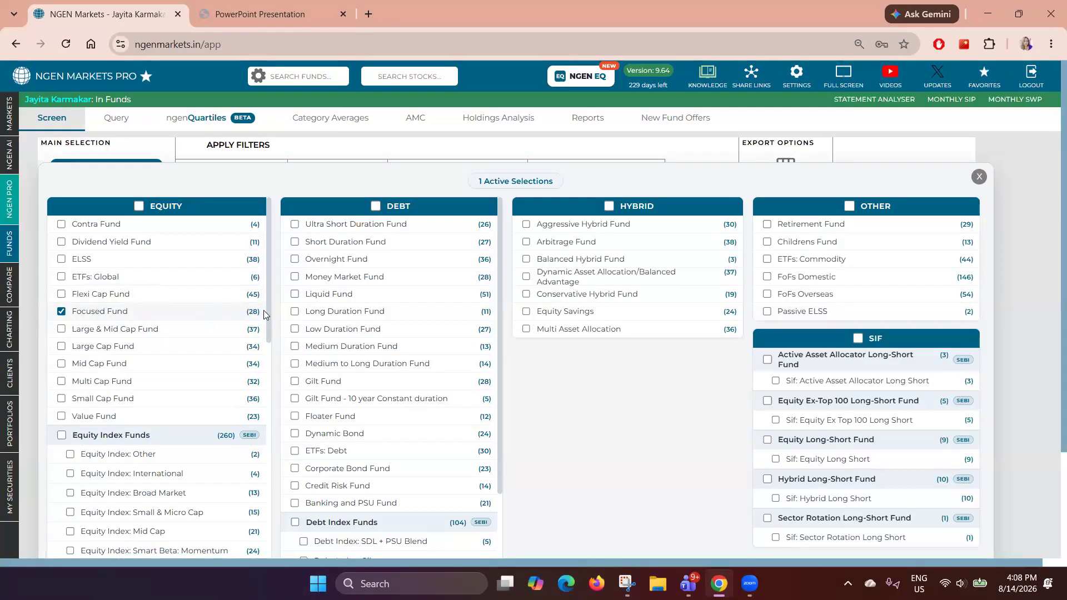
click(979, 177)
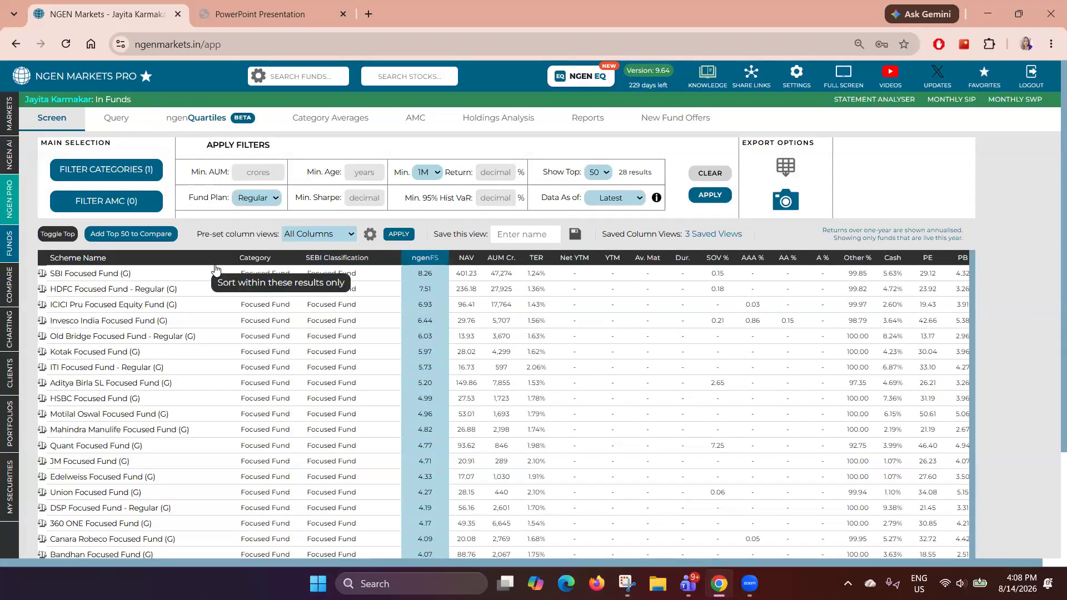
- Switch the preset column view to Return Columns
drag(548, 174, 666, 174)
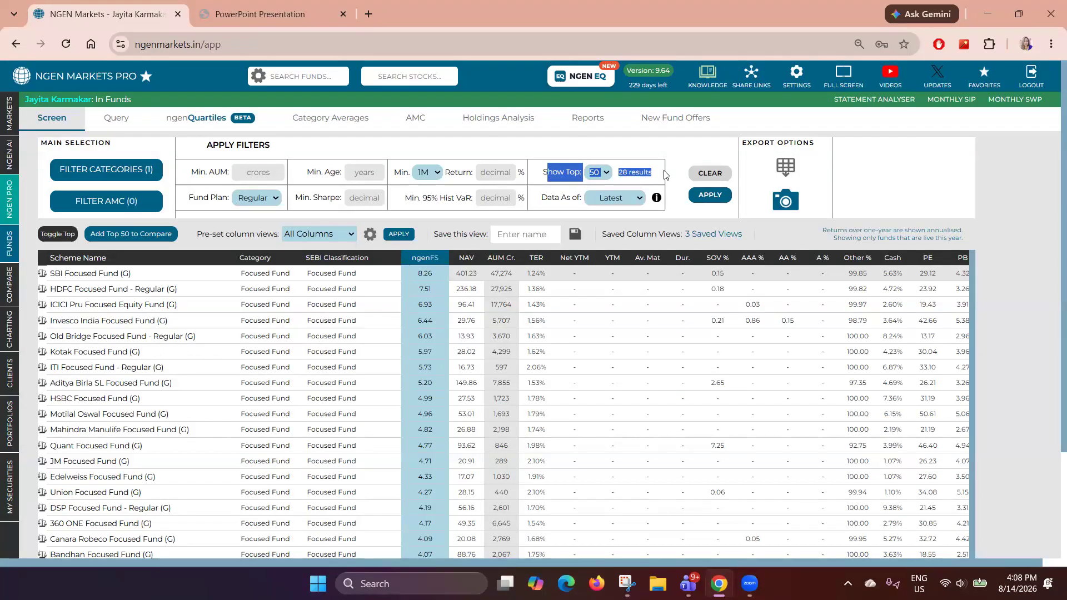
drag(191, 235, 278, 238)
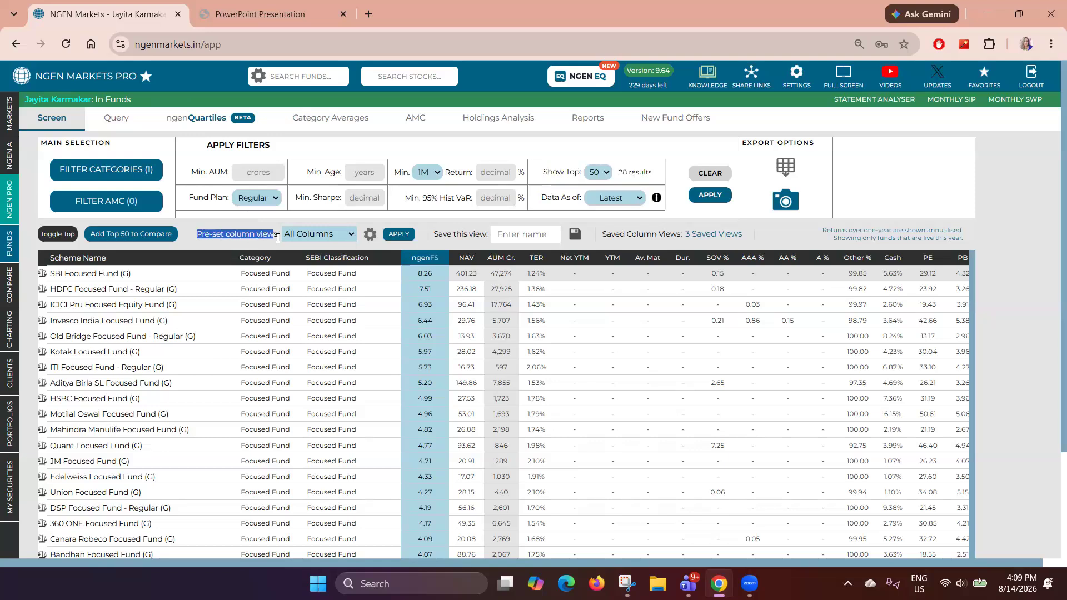
click(345, 236)
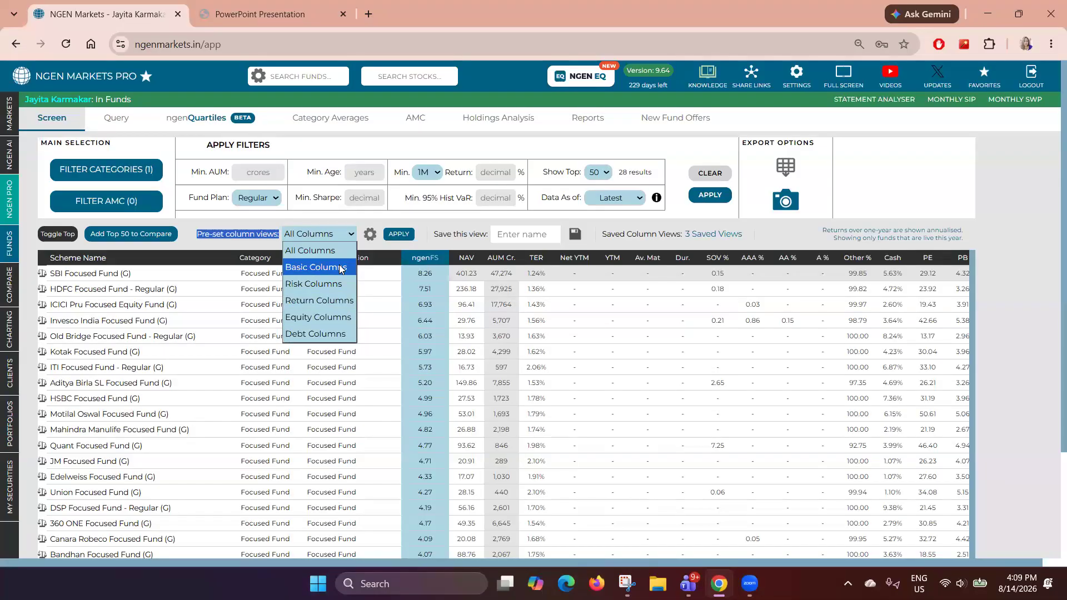
click(340, 300)
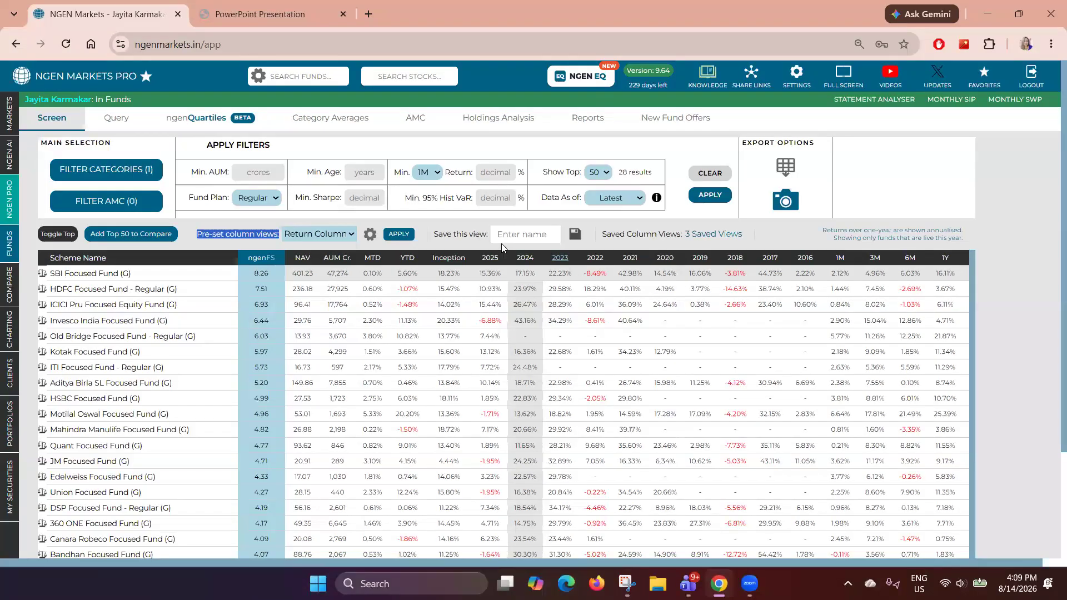
- Examine the available filter fields for AUM, age, Sharpe ratio, return period and historical VaR
drag(228, 149, 271, 147)
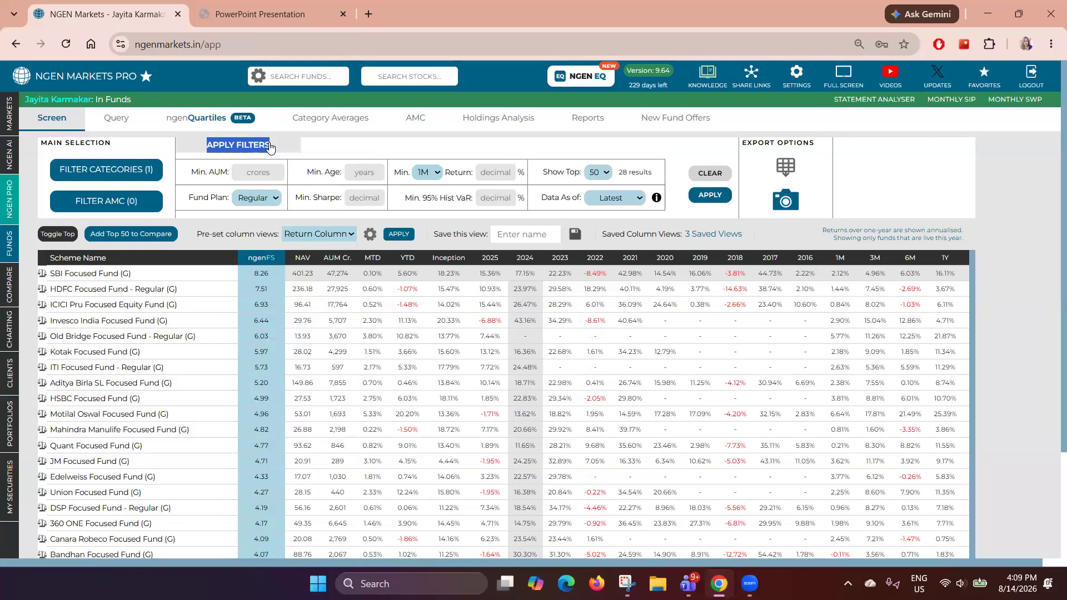
drag(192, 175, 226, 174)
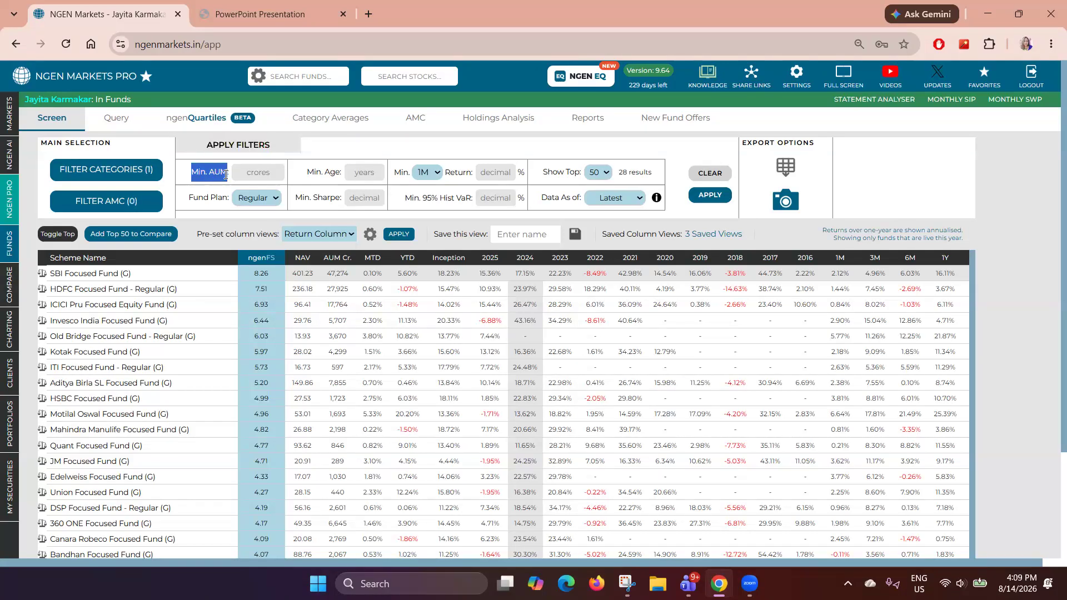
drag(306, 174, 343, 174)
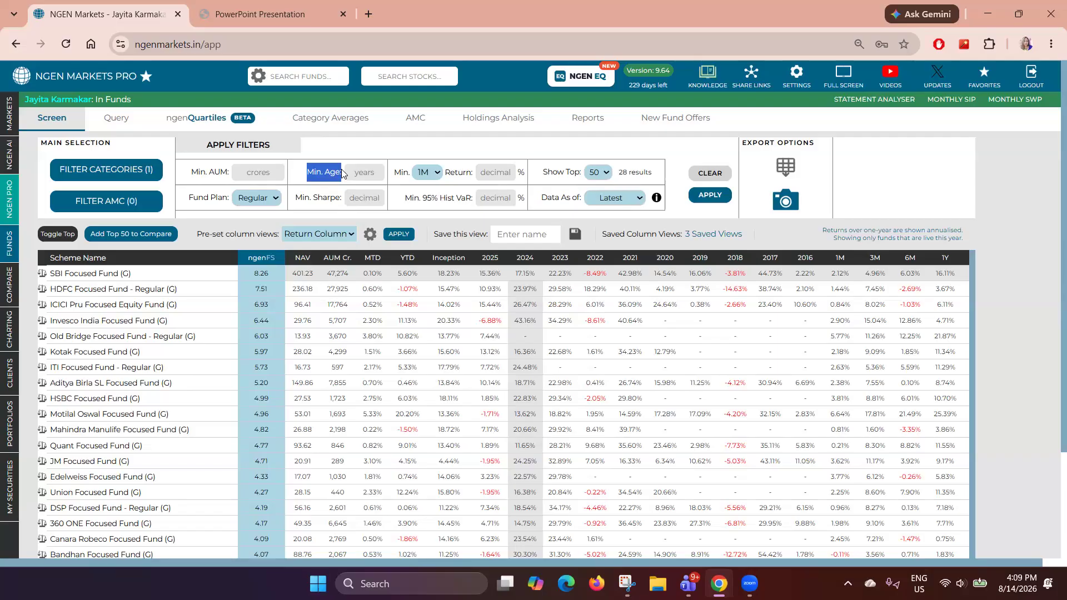
drag(295, 198, 345, 202)
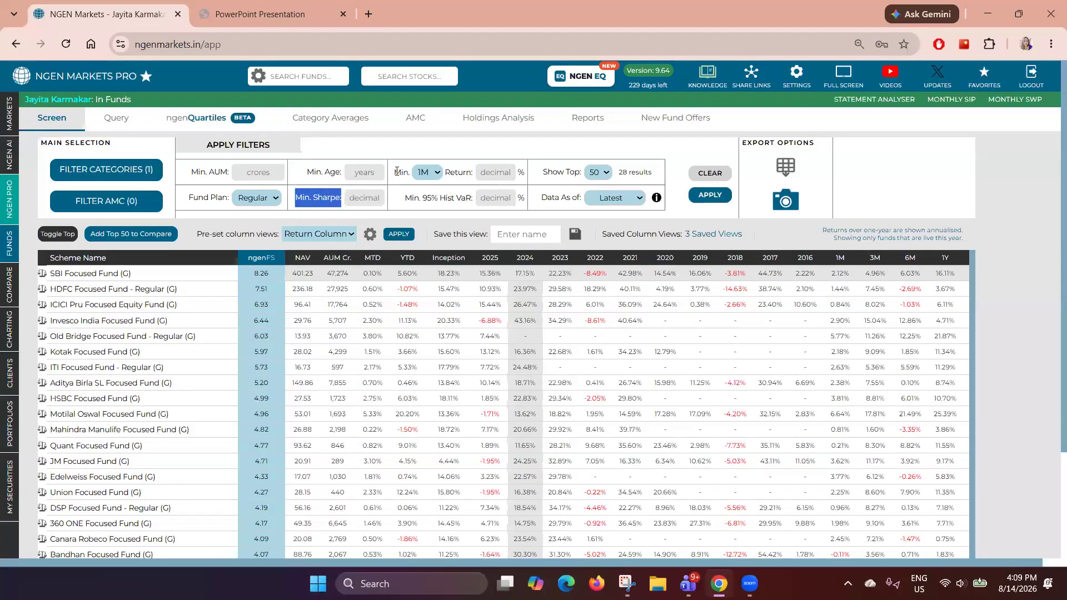
drag(392, 172, 462, 176)
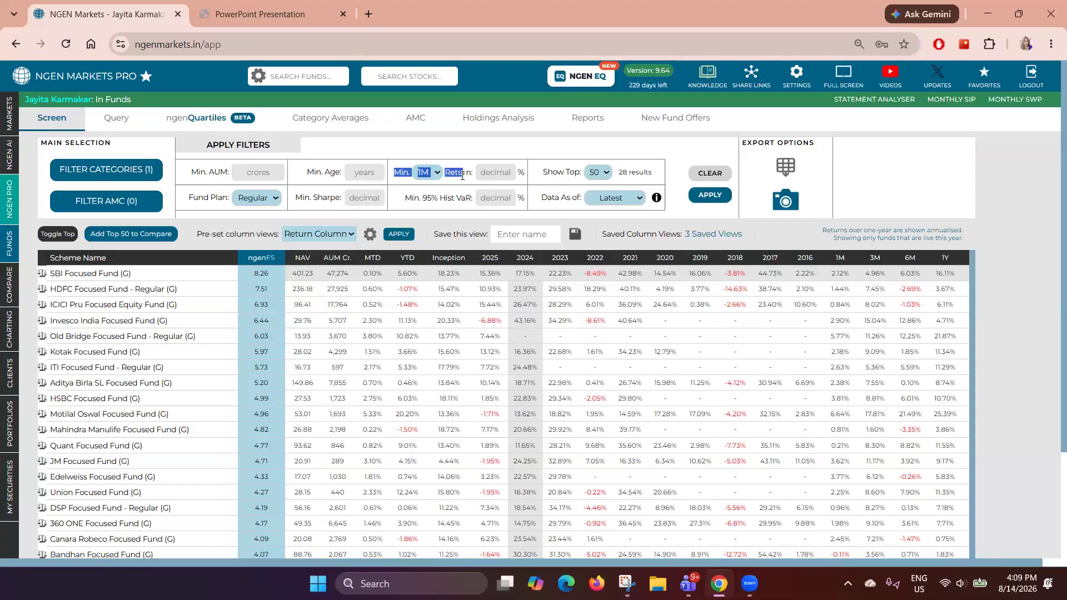
click(437, 173)
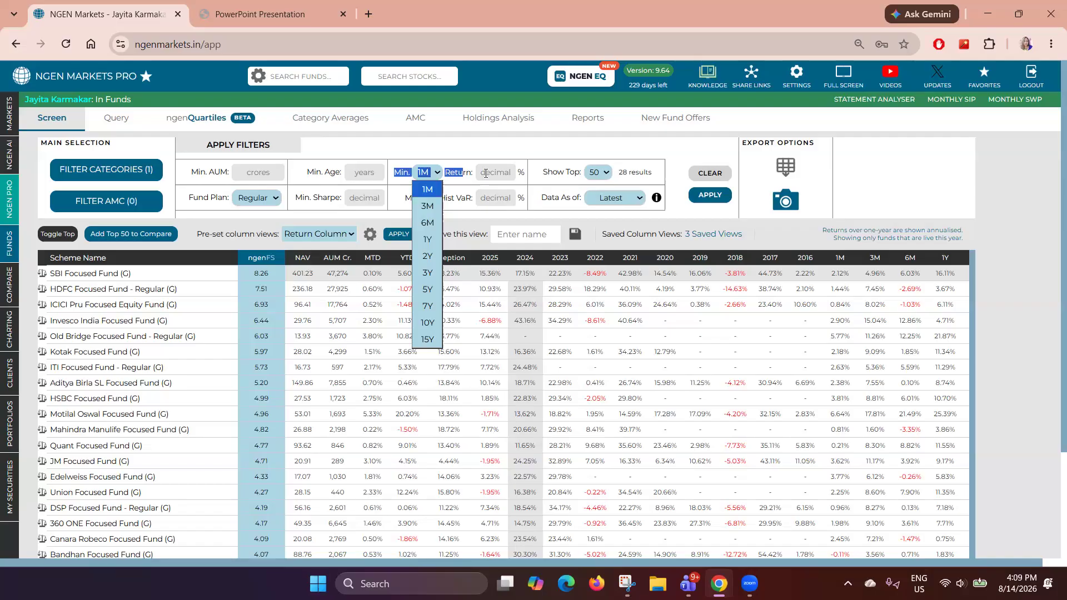
click(459, 202)
drag(404, 198, 474, 204)
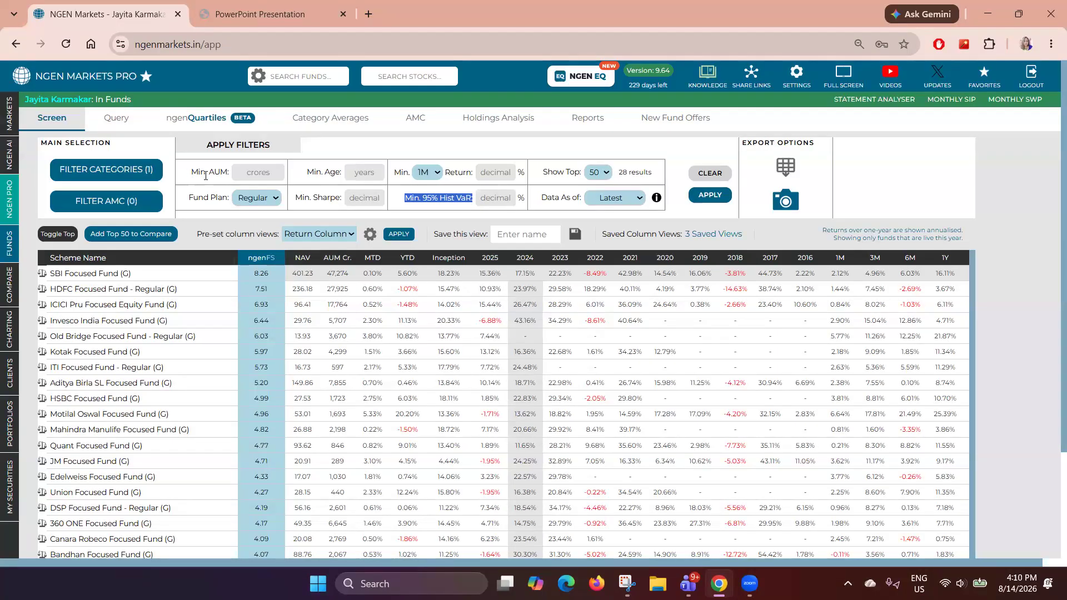
- Set the minimum AUM filter to 2000 crores
drag(190, 178, 252, 175)
click(252, 176)
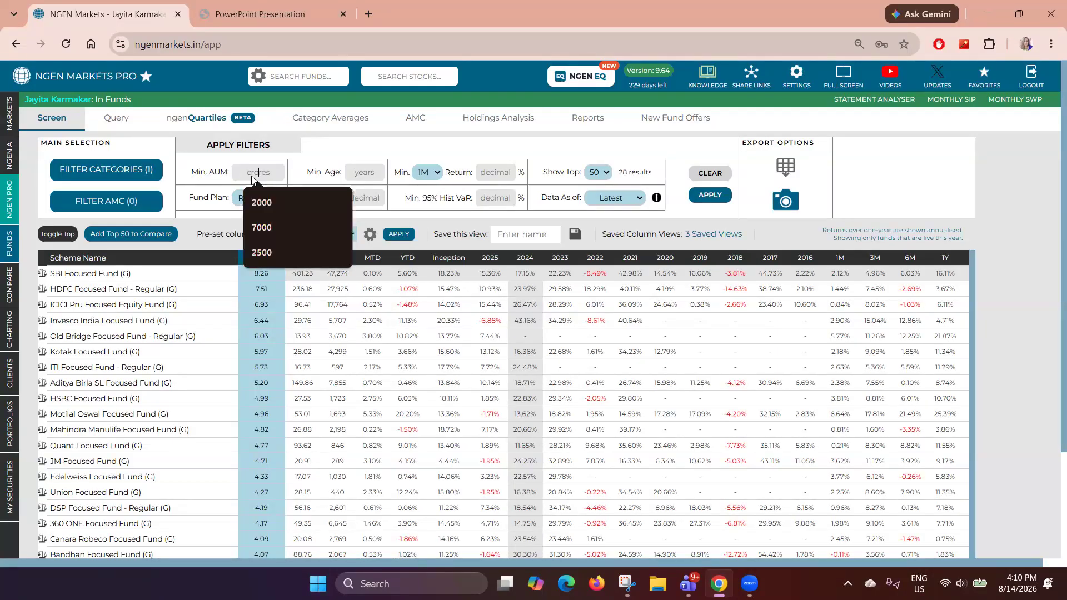
click(271, 199)
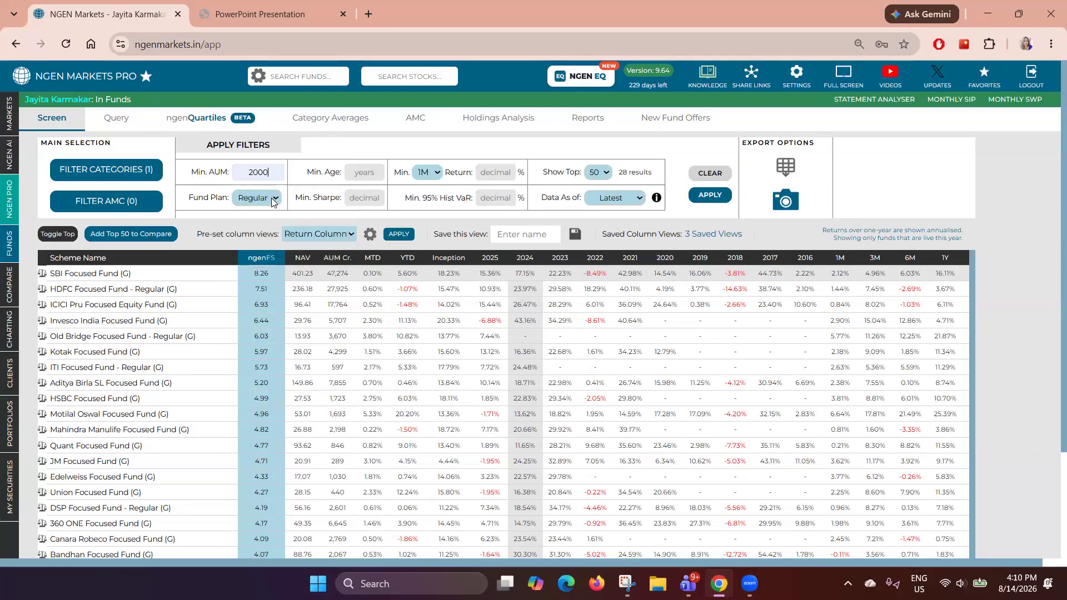
- Set a minimum 2Y return of 5% and apply the filters
click(426, 173)
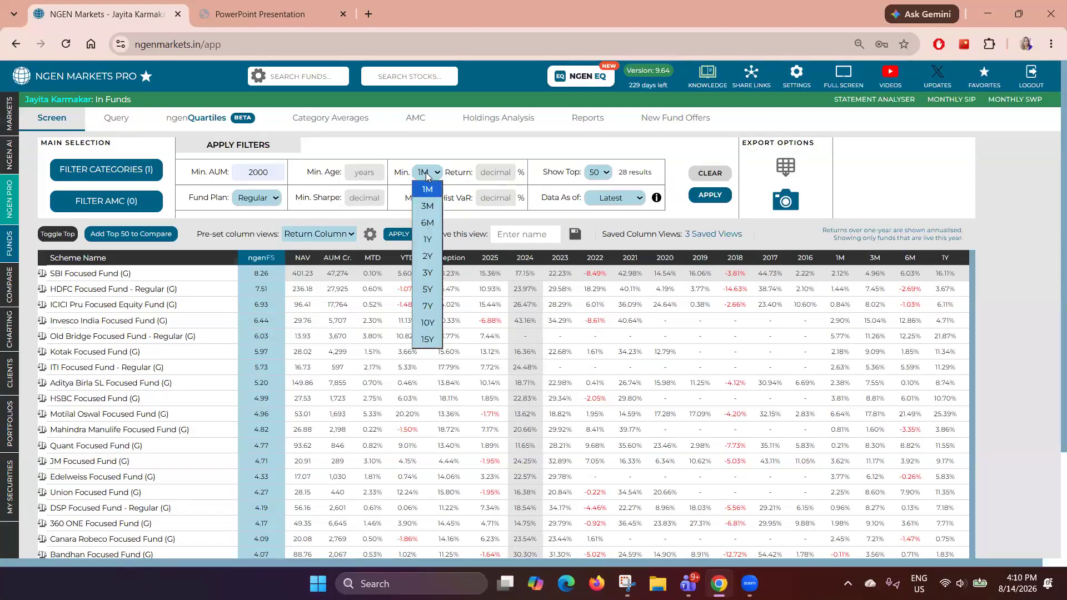
click(426, 261)
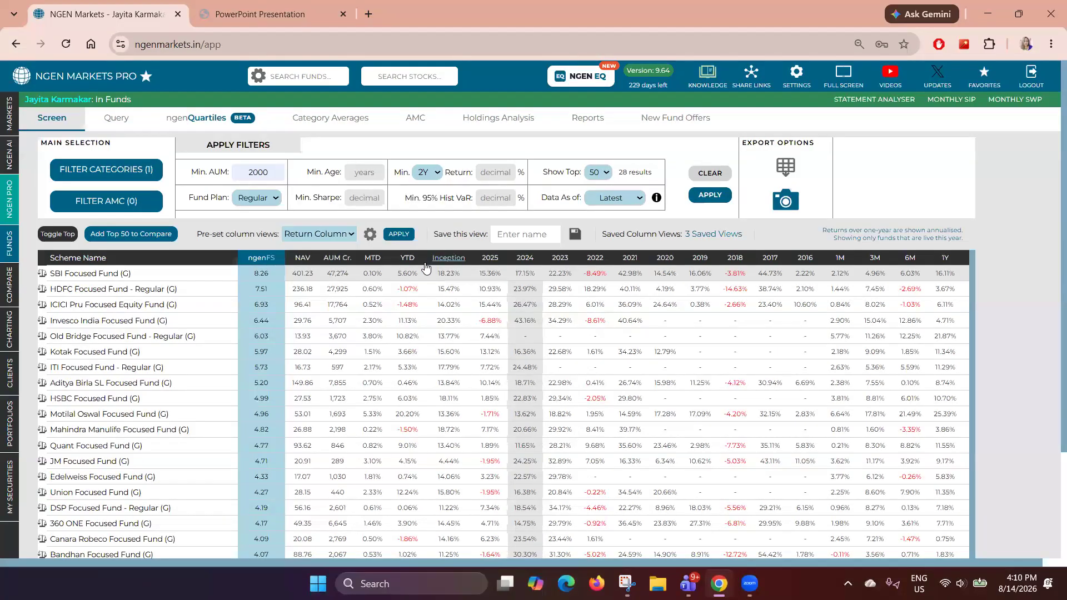
click(491, 176)
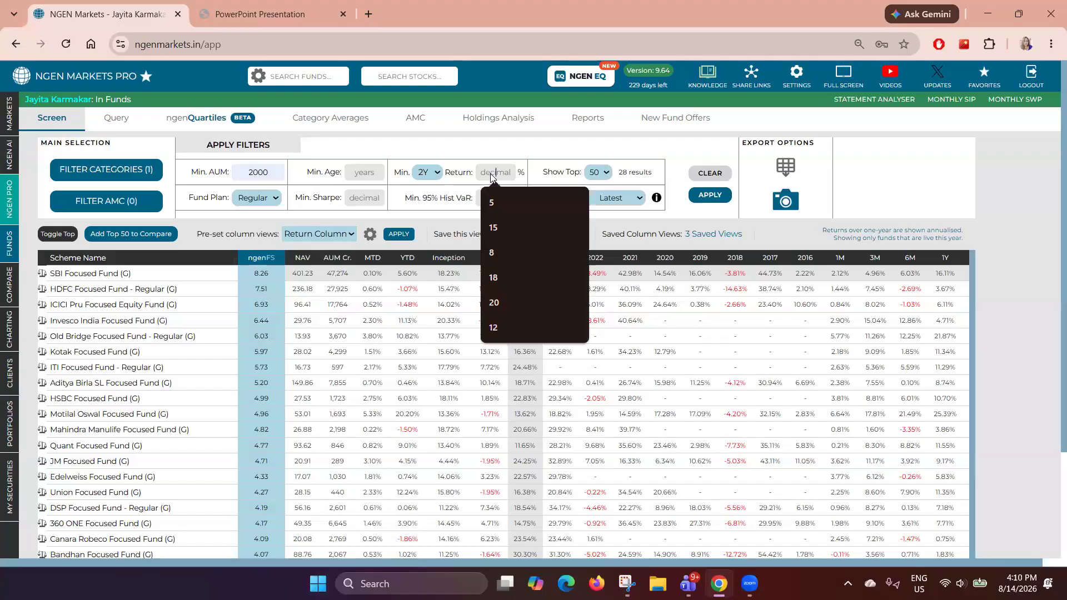
click(492, 203)
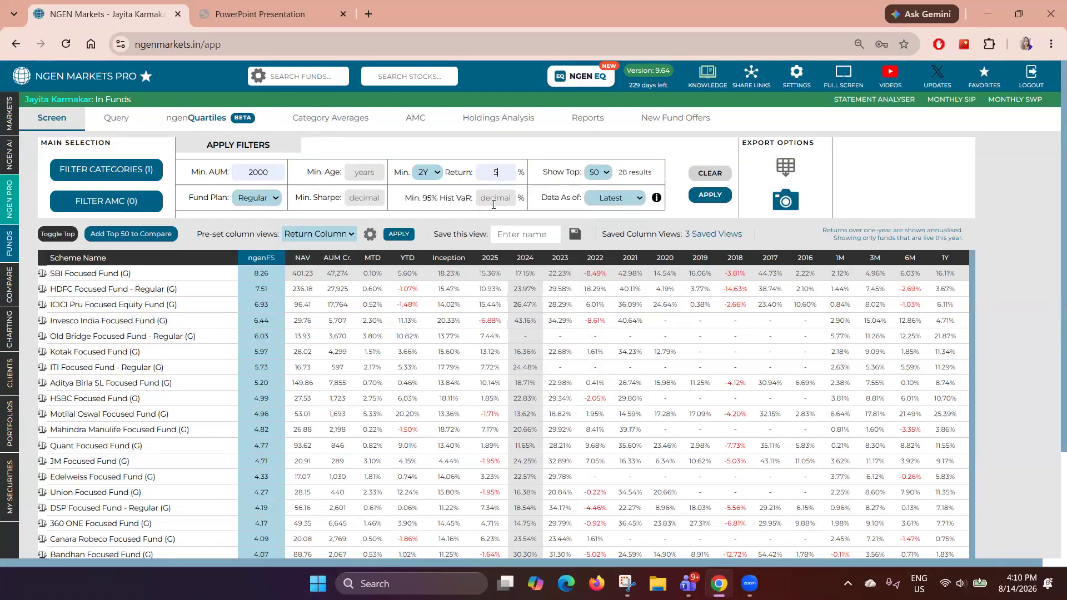
click(704, 202)
click(708, 201)
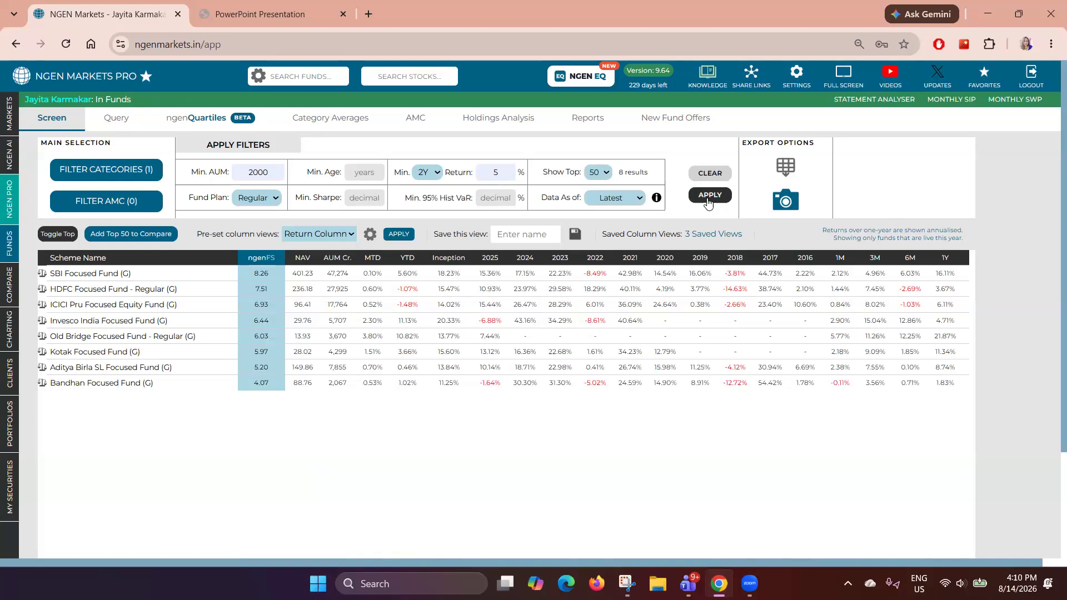
- Sort the screened Focused funds by AUM
drag(617, 173, 647, 175)
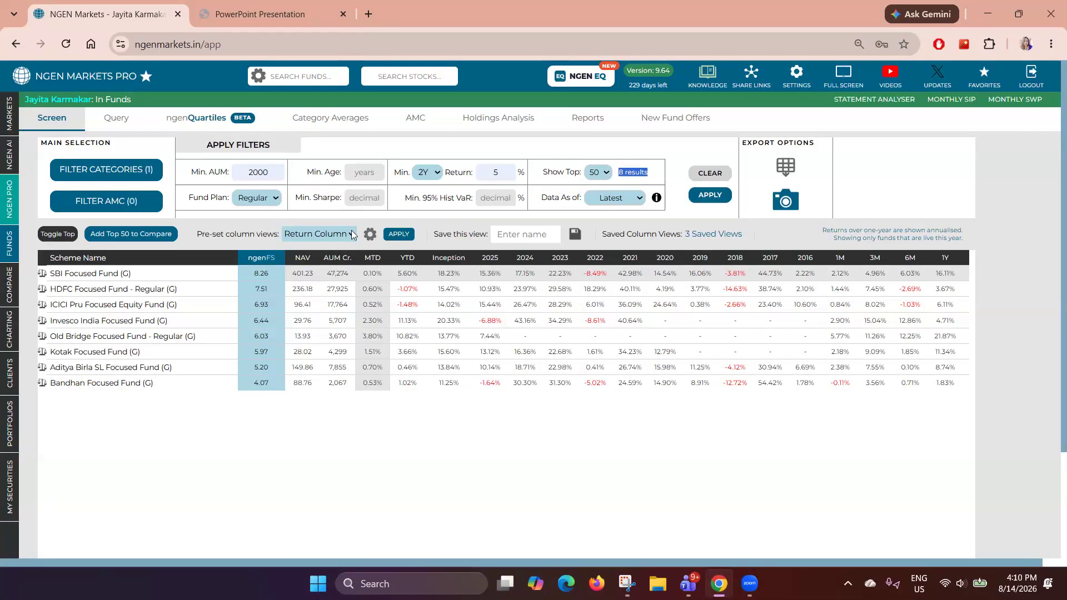
click(337, 258)
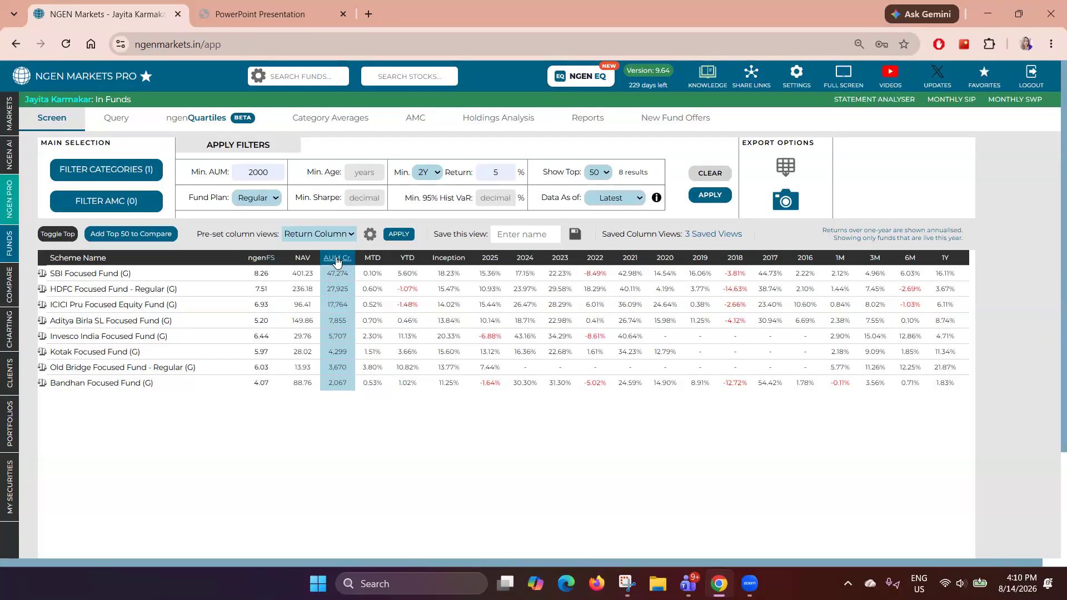
- Sort the screened funds by their 2Y return
scroll(366, 400, down, 1)
scroll(366, 400, down, 1)
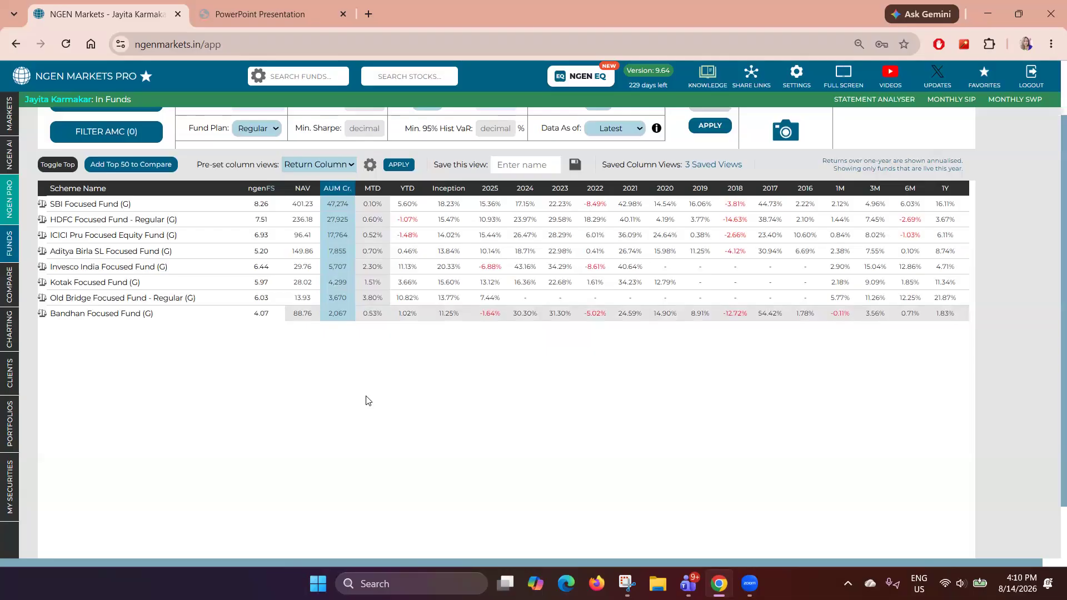
scroll(365, 400, down, 1)
drag(638, 513, 746, 522)
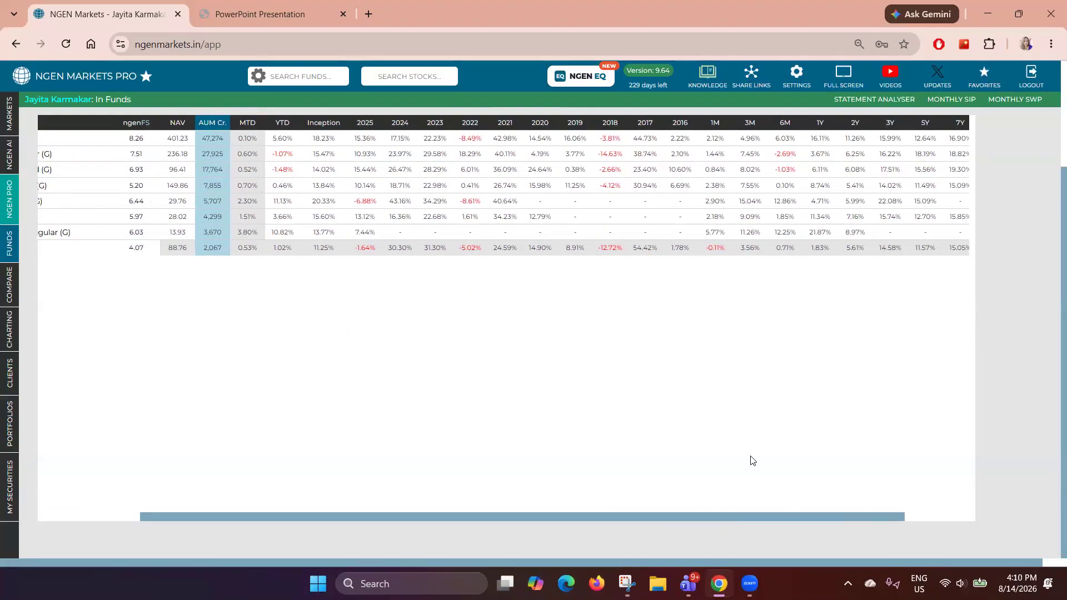
click(854, 123)
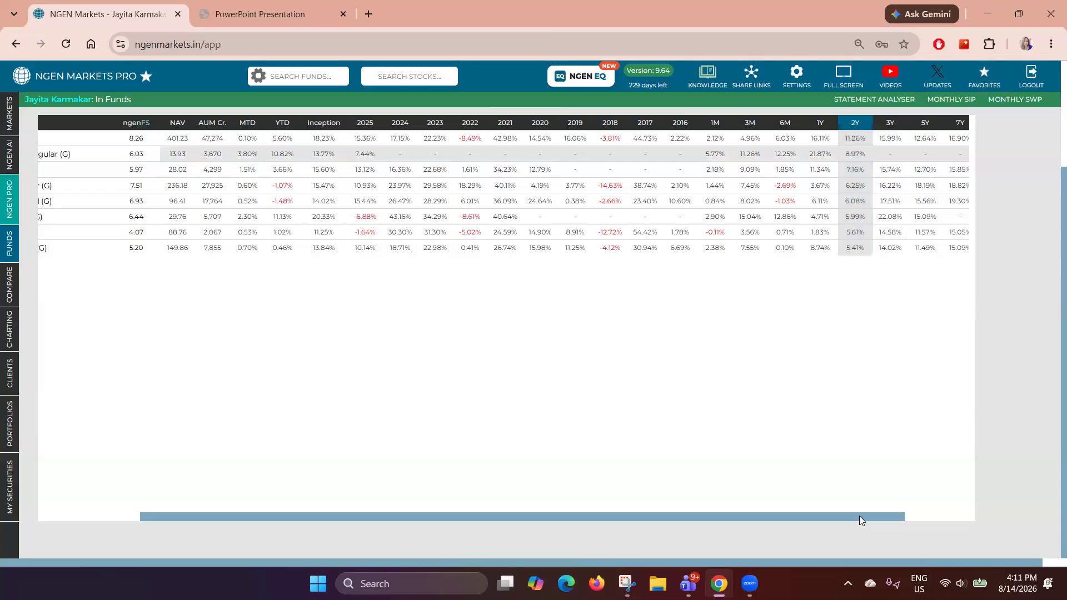
- Add SBI Focused Fund (G) to the compare list
drag(859, 516, 781, 516)
drag(713, 534, 689, 534)
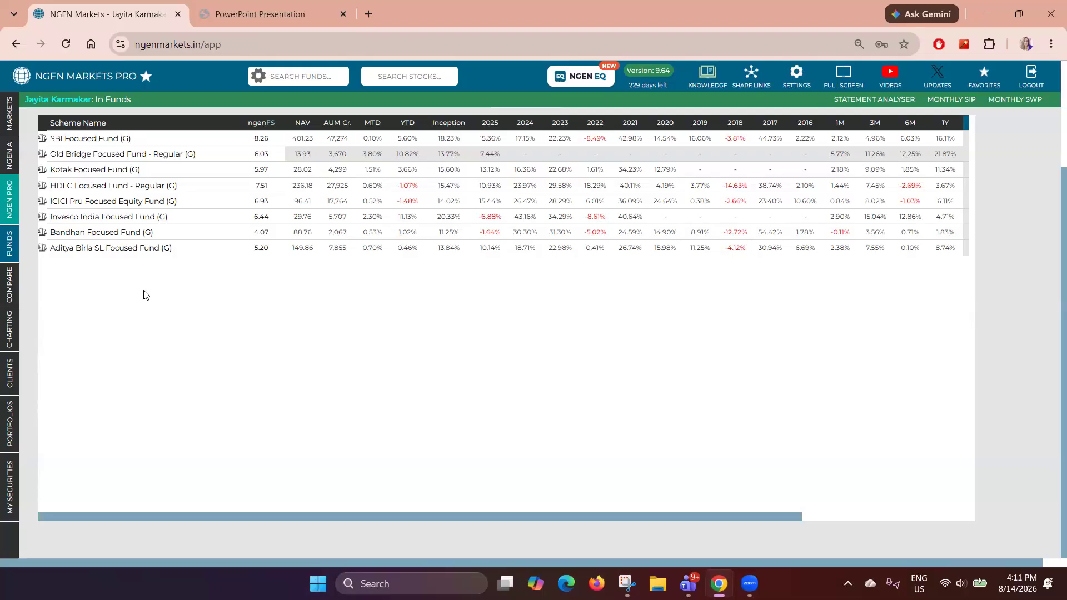
scroll(144, 295, up, 3)
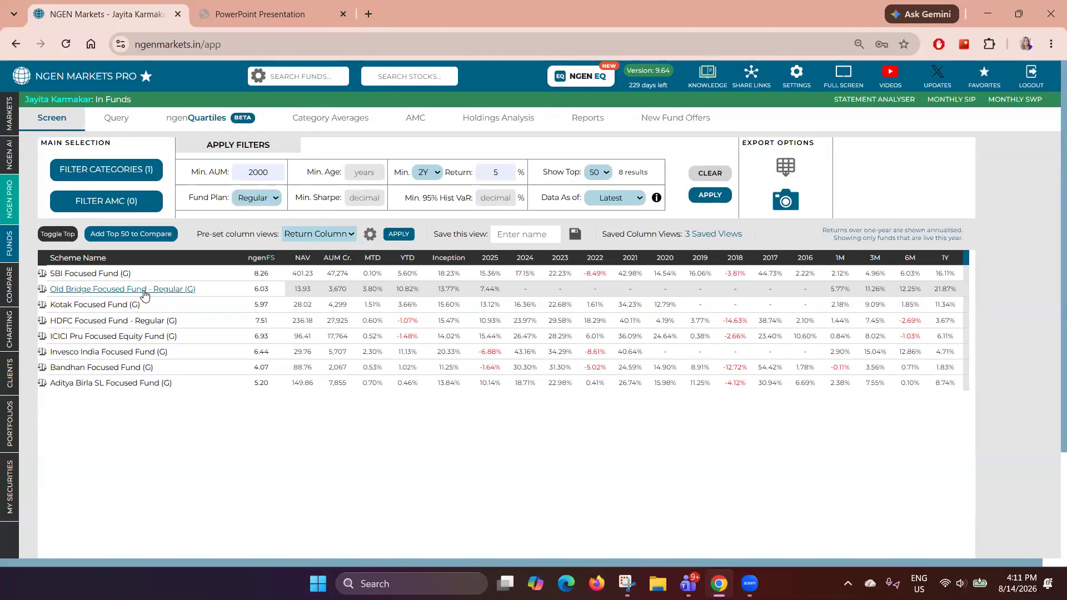
click(44, 275)
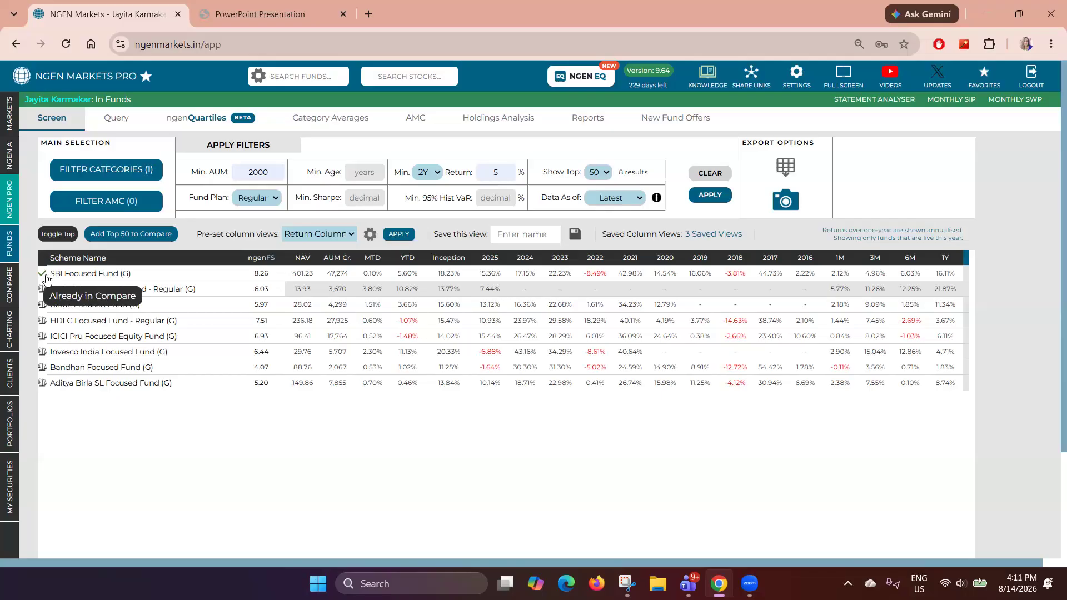
- Open the compare list to review it and return to the fund screener
mouse_move(6, 288)
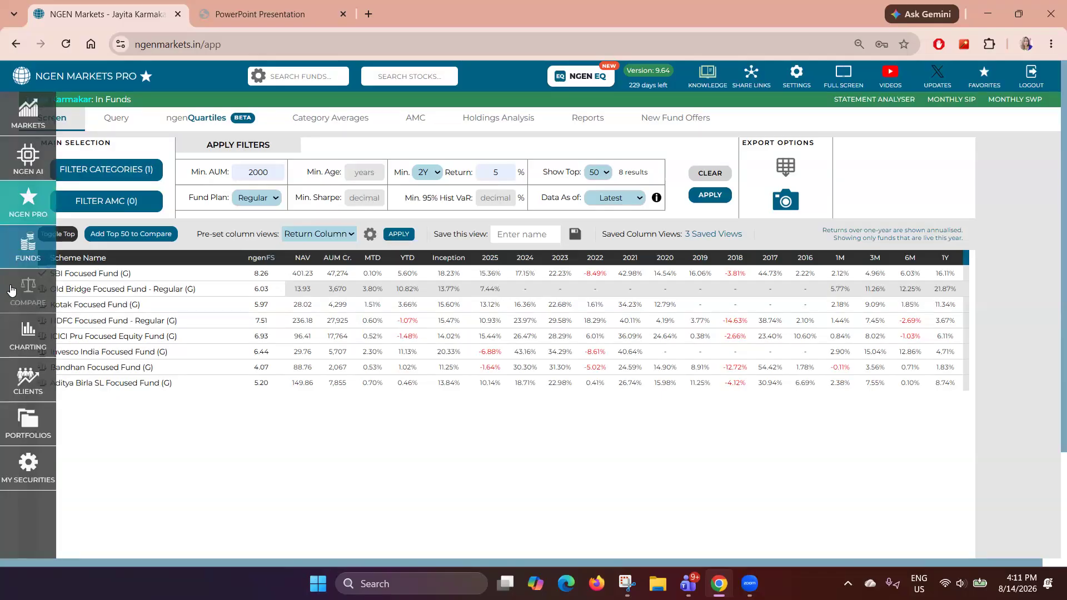
click(11, 290)
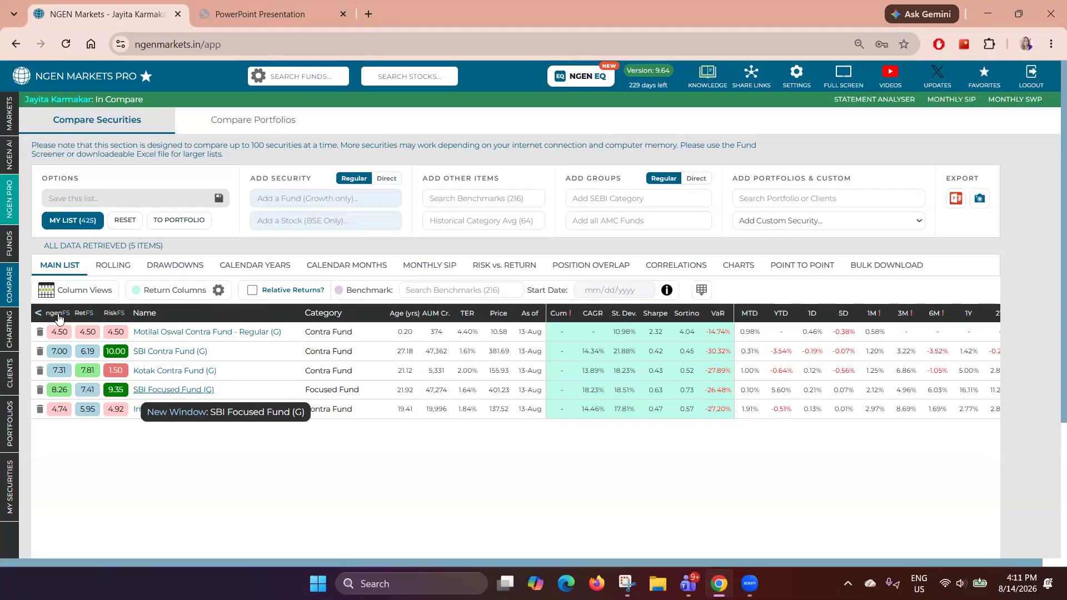
click(25, 251)
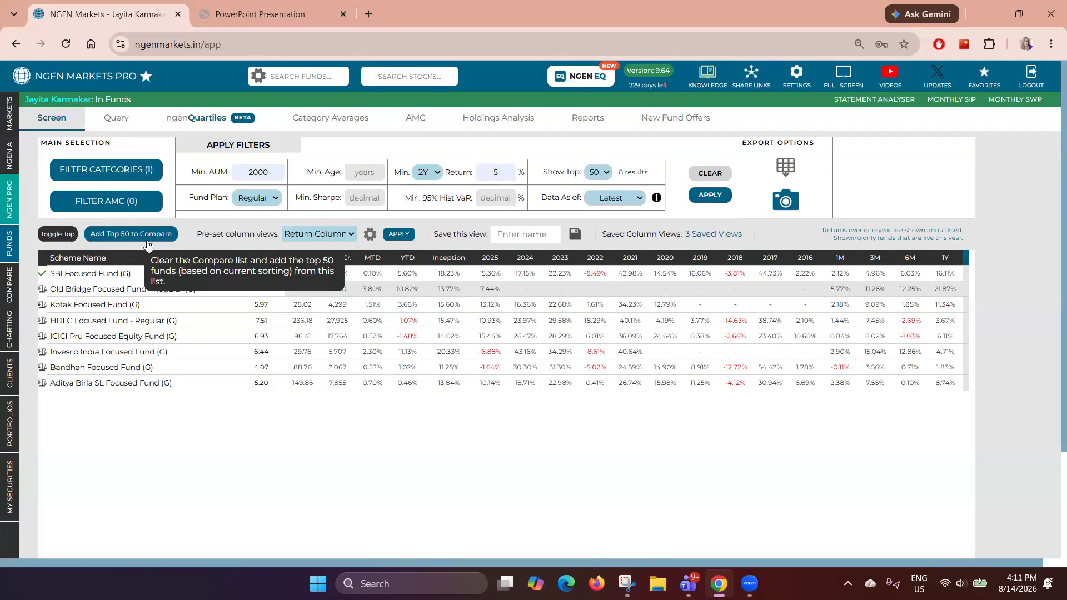
- Replace the compare list with the top 50 screened funds and return to the fund screener
click(131, 234)
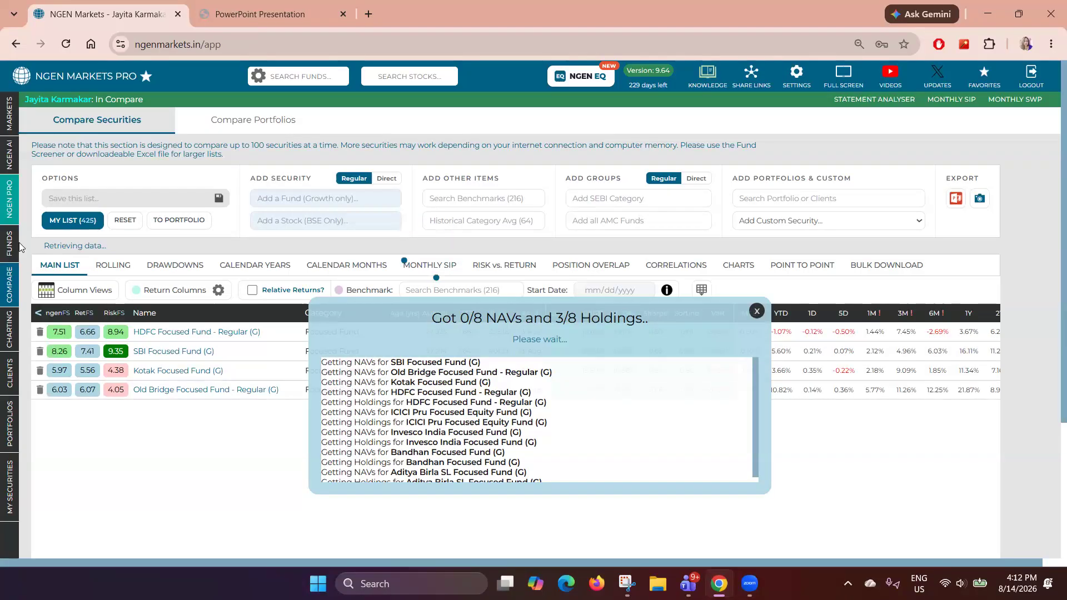
mouse_move(14, 246)
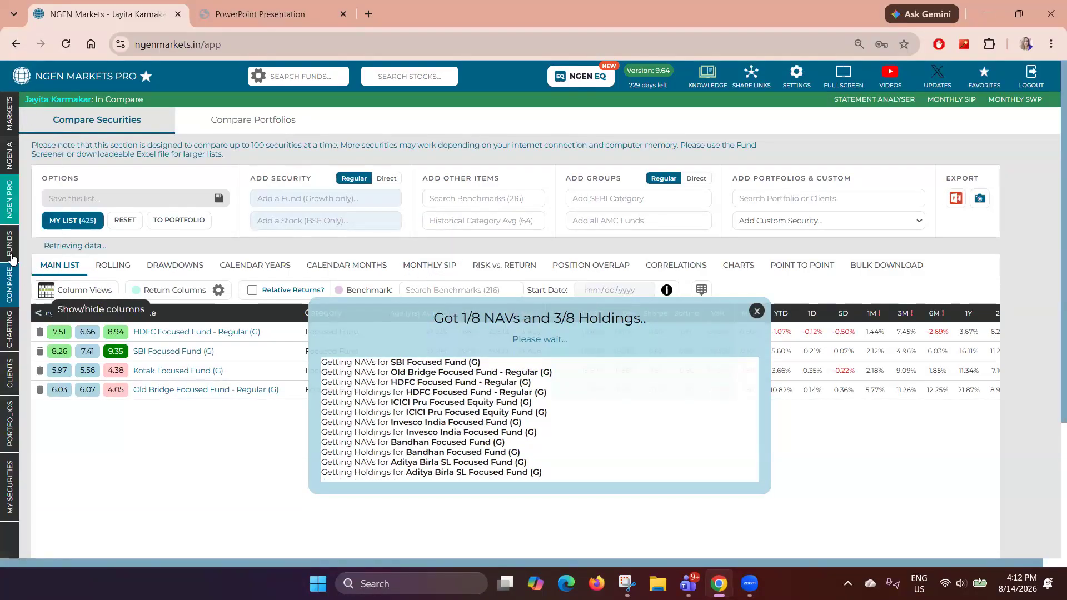
click(24, 254)
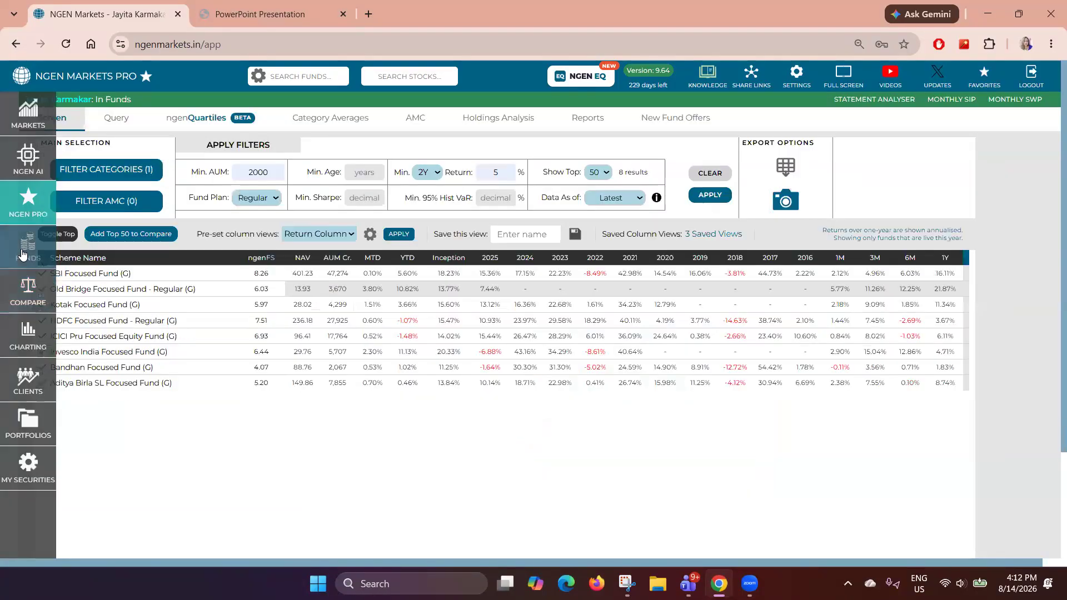
- Open the fund Query builder, reloading the app and returning to the Funds section
click(116, 124)
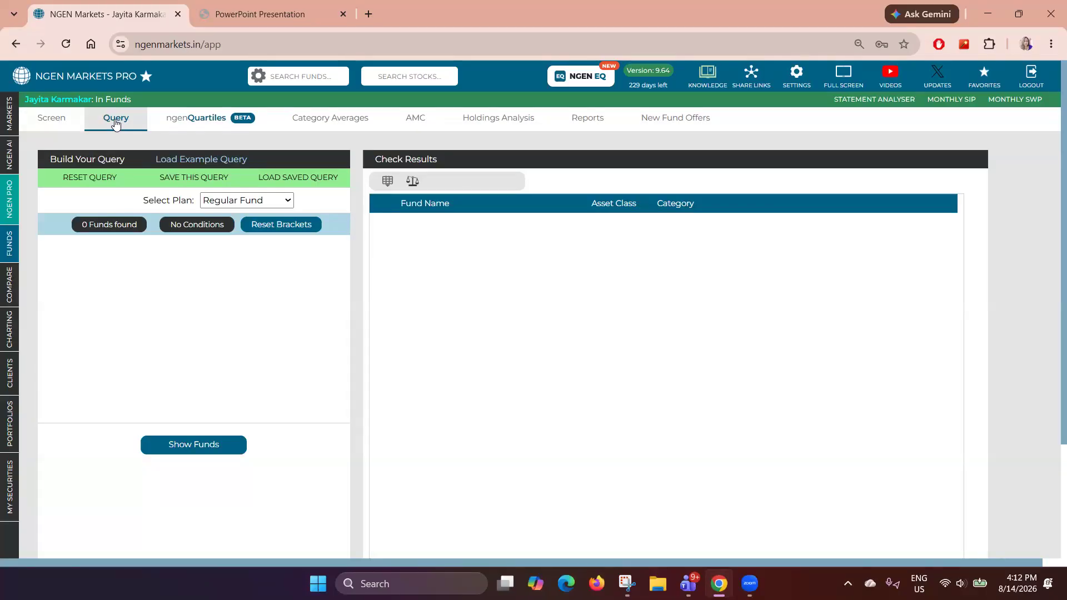
scroll(228, 294, down, 3)
scroll(228, 294, up, 3)
click(66, 44)
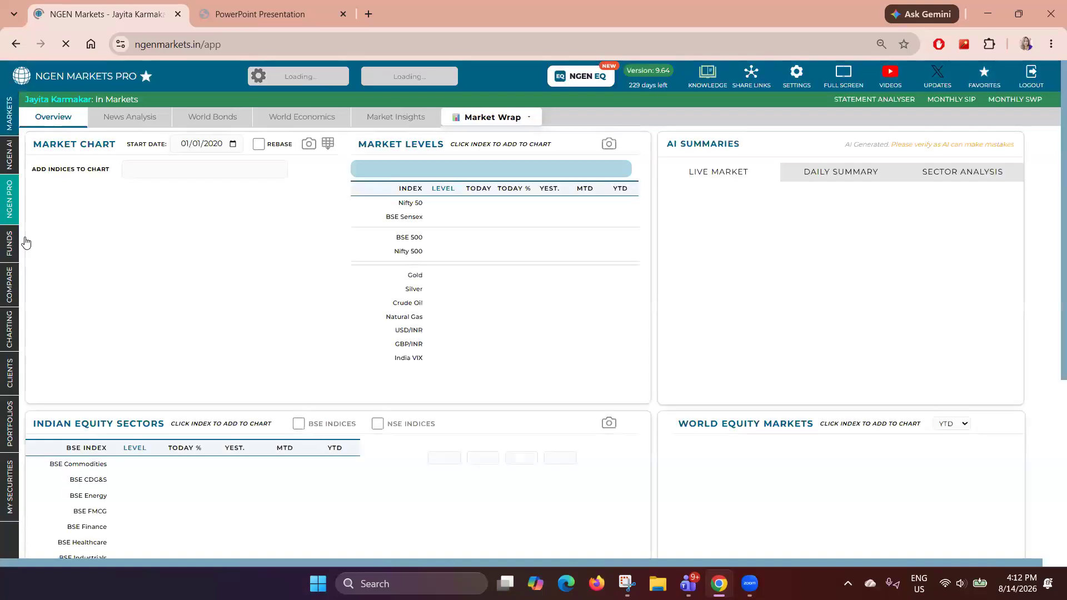
mouse_move(24, 244)
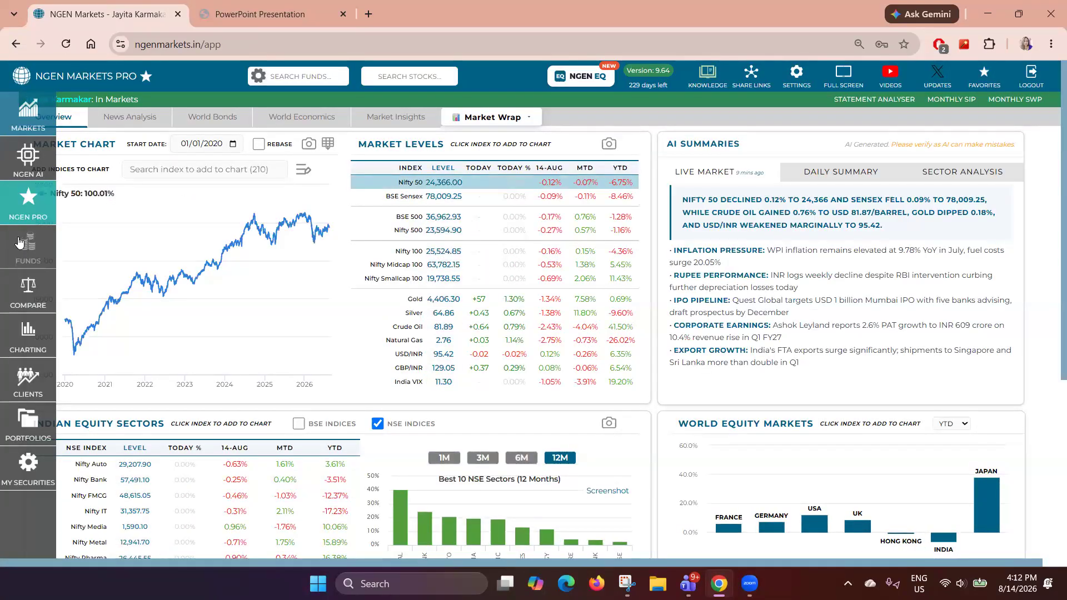
click(30, 253)
click(115, 120)
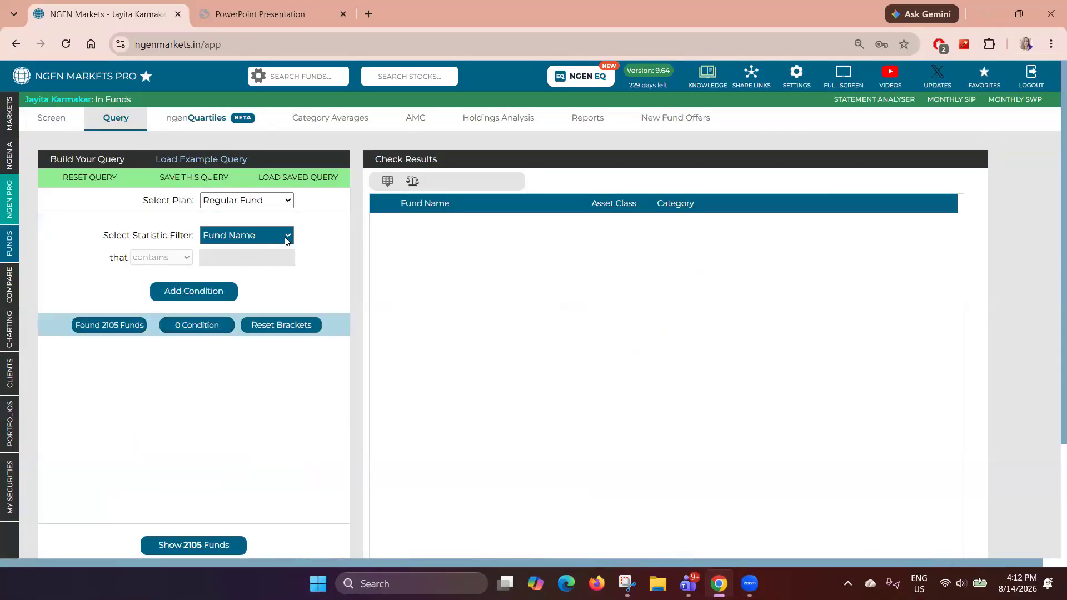
- Examine the available statistic filters in the query builder's filter list
click(287, 240)
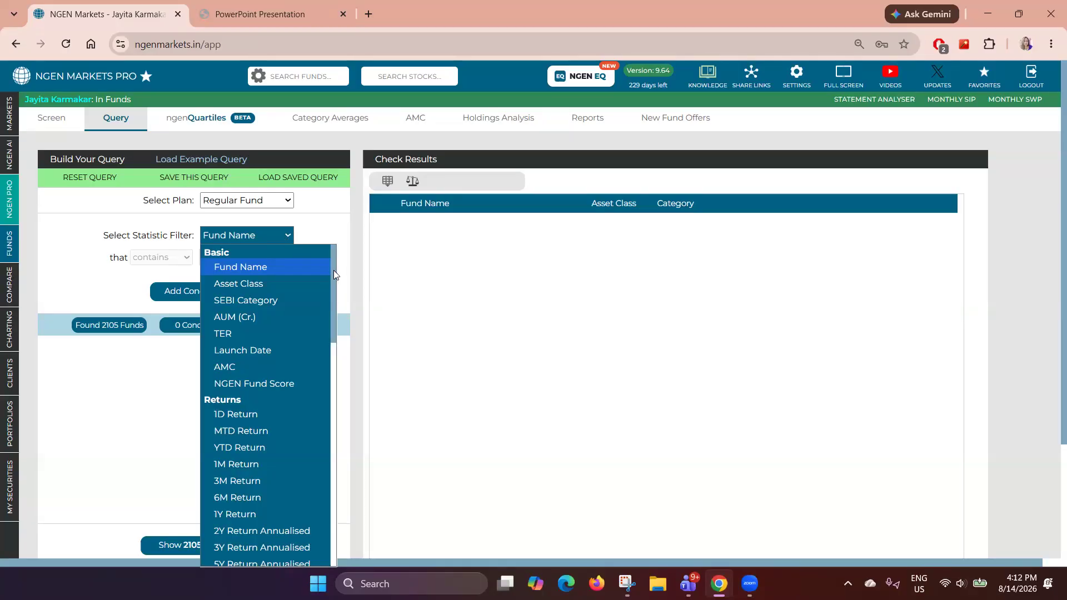
drag(331, 281, 327, 377)
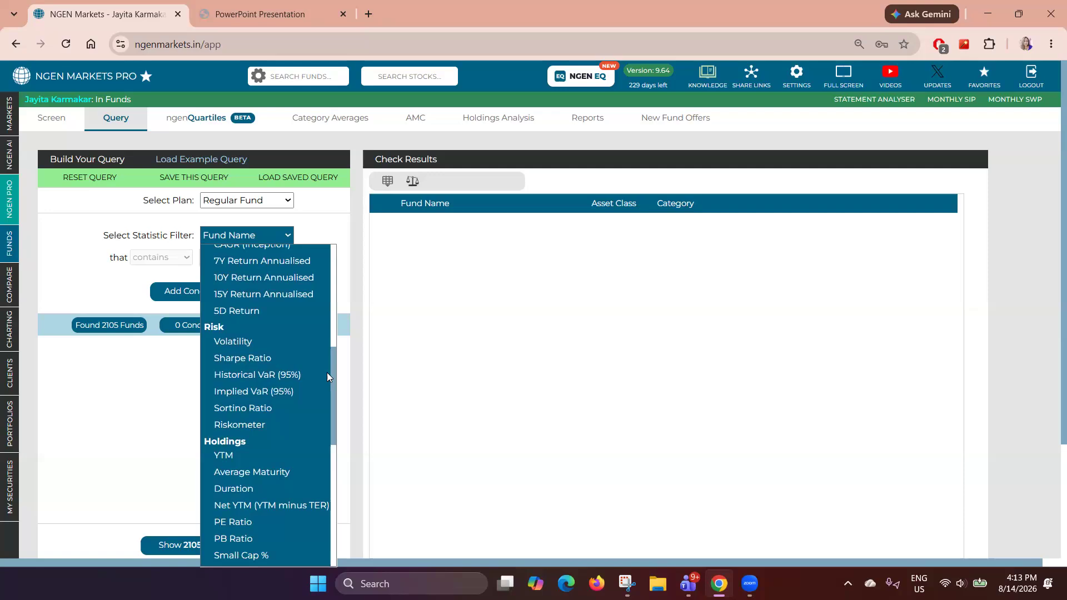
drag(327, 377, 327, 404)
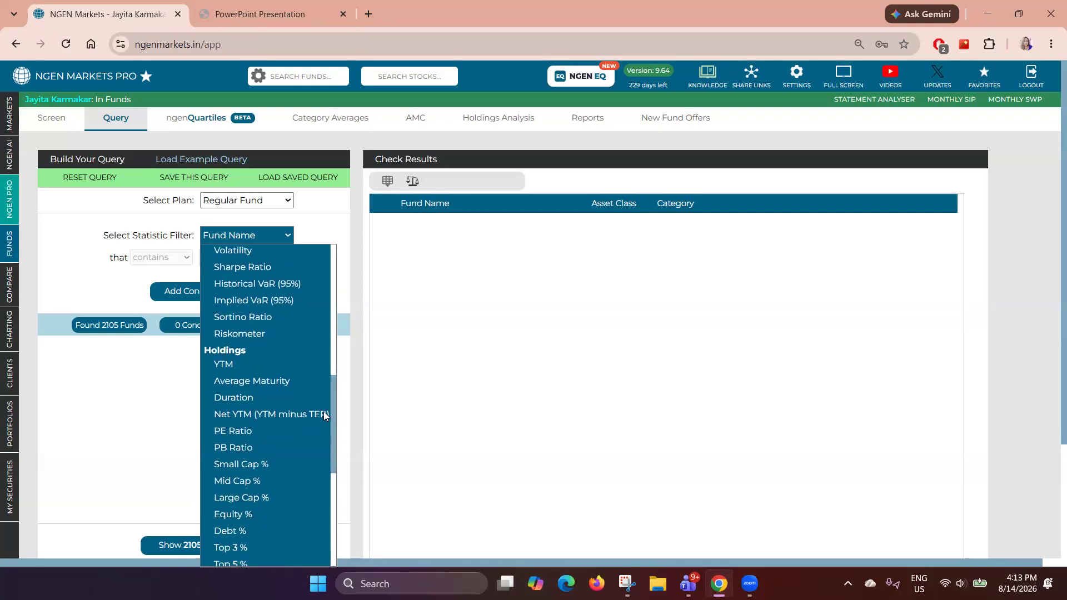
click(323, 411)
click(274, 243)
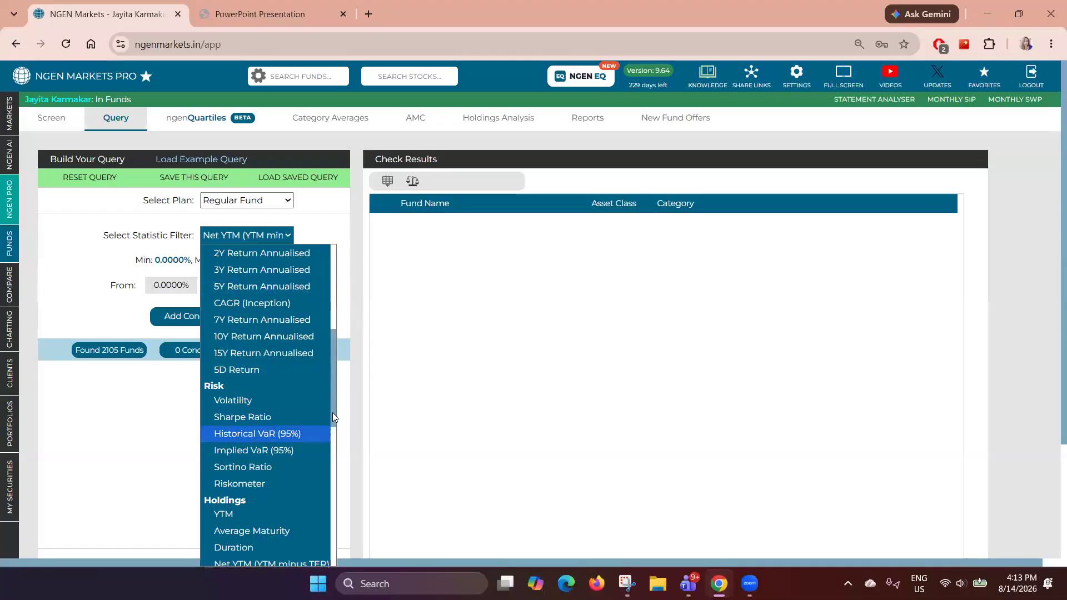
drag(333, 412, 331, 552)
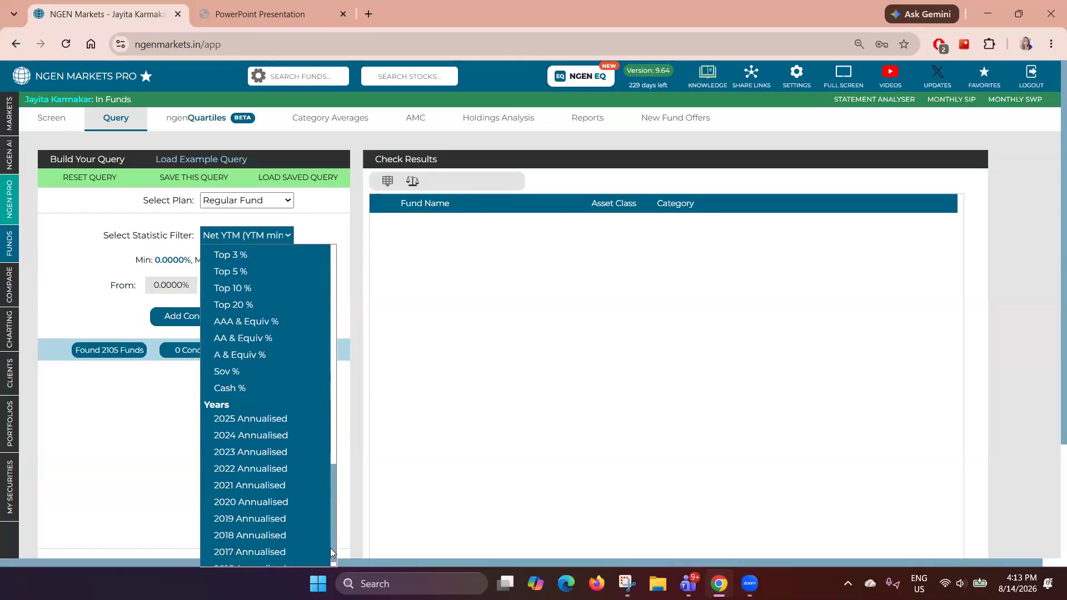
click(107, 423)
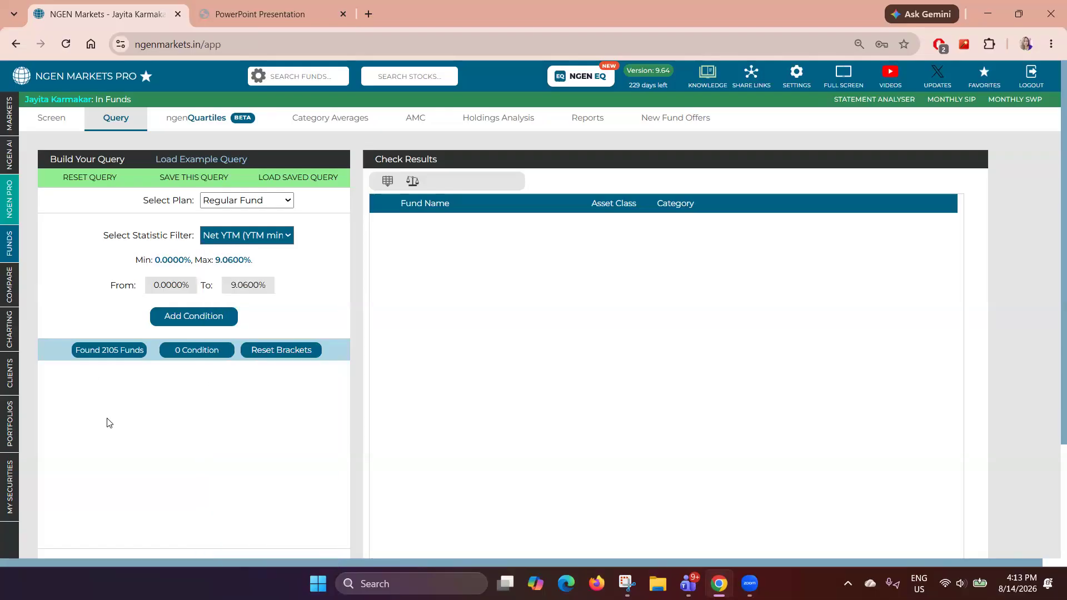
- Set the query's statistic filter to SEBI Category
click(281, 239)
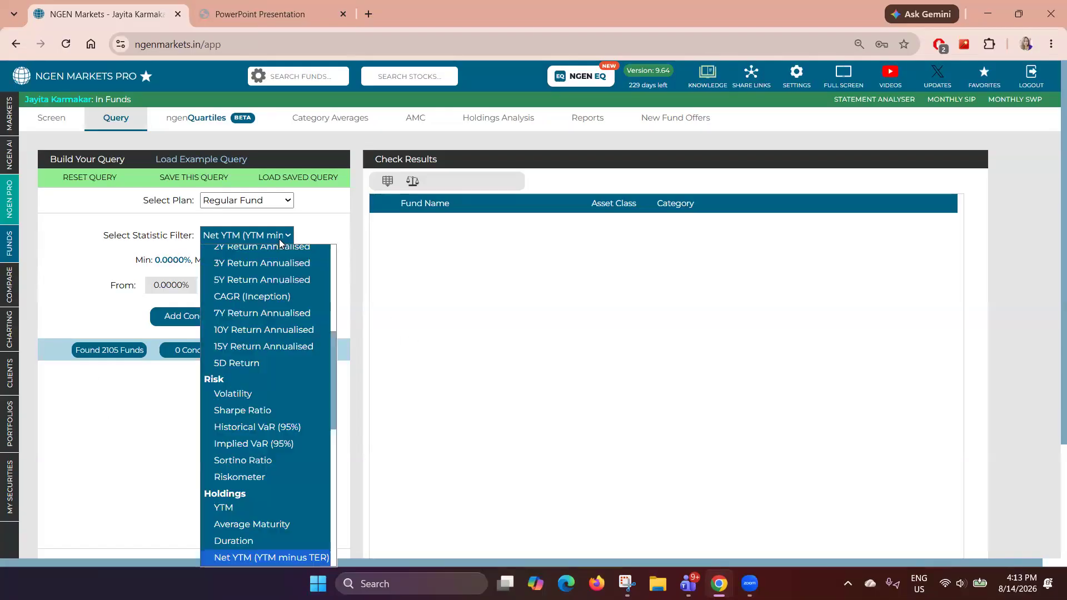
scroll(238, 306, up, 5)
scroll(290, 284, down, 2)
scroll(273, 324, up, 2)
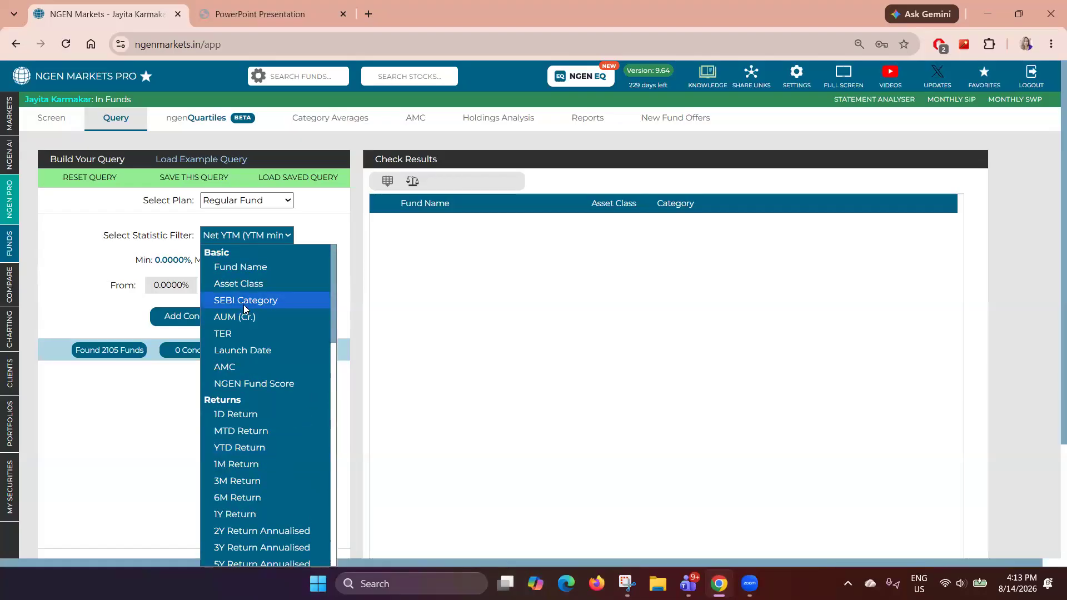
click(243, 303)
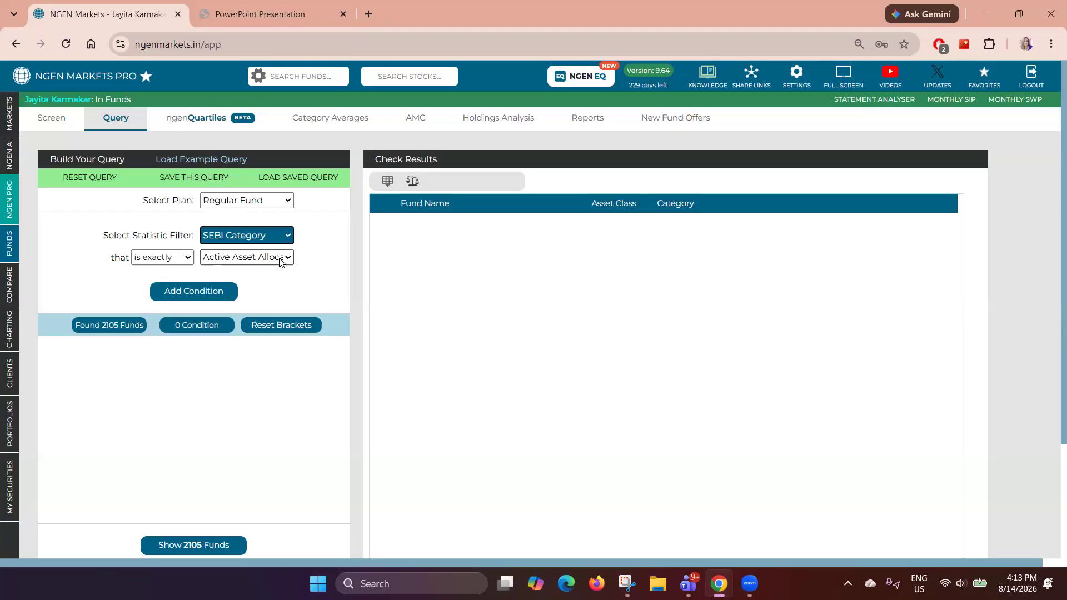
- Add a query condition that SEBI Category is exactly Small Cap Fund
click(281, 258)
scroll(278, 442, down, 10)
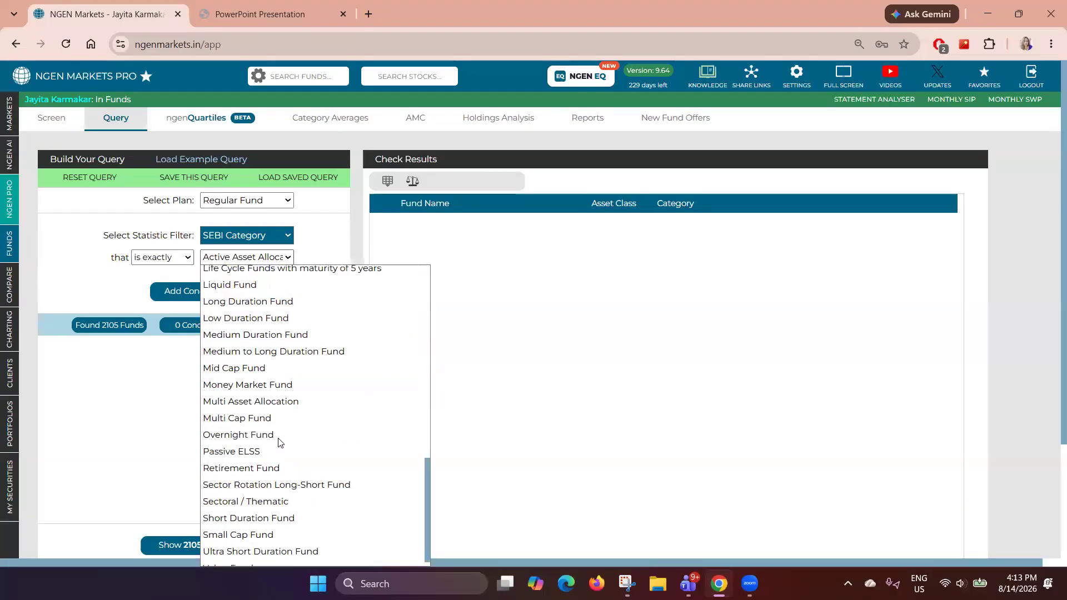
click(251, 528)
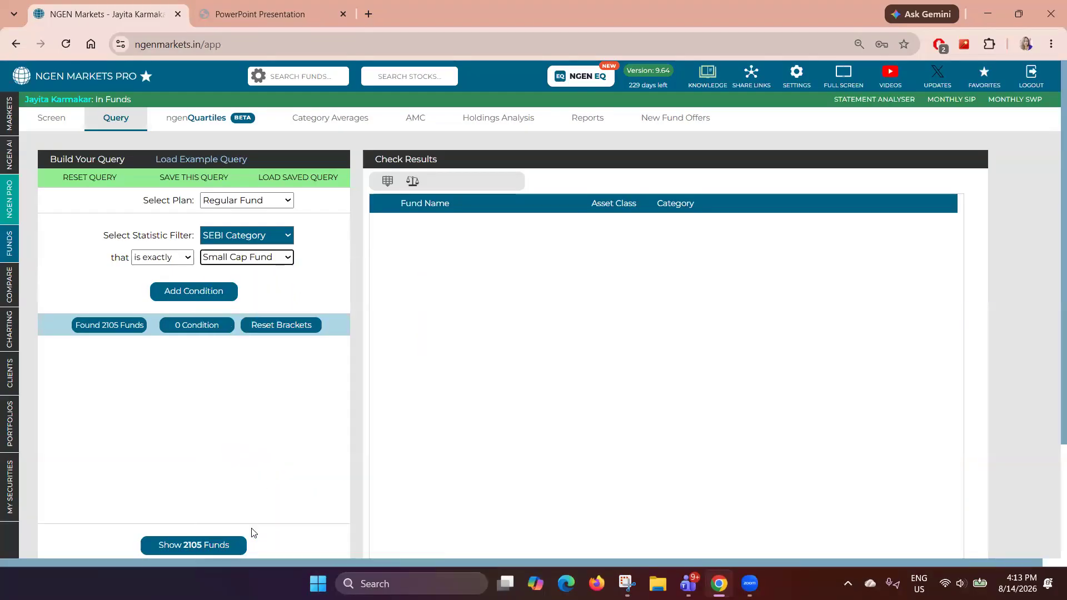
click(203, 295)
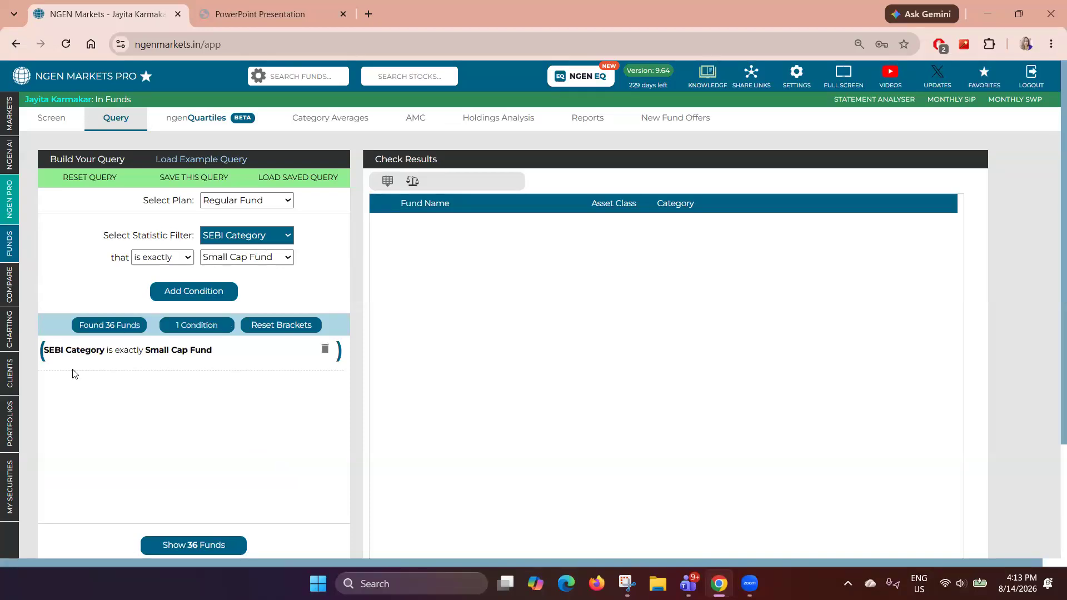
- Add a query condition that AUM (Cr.) is between 2000 and 15000
drag(51, 352, 217, 351)
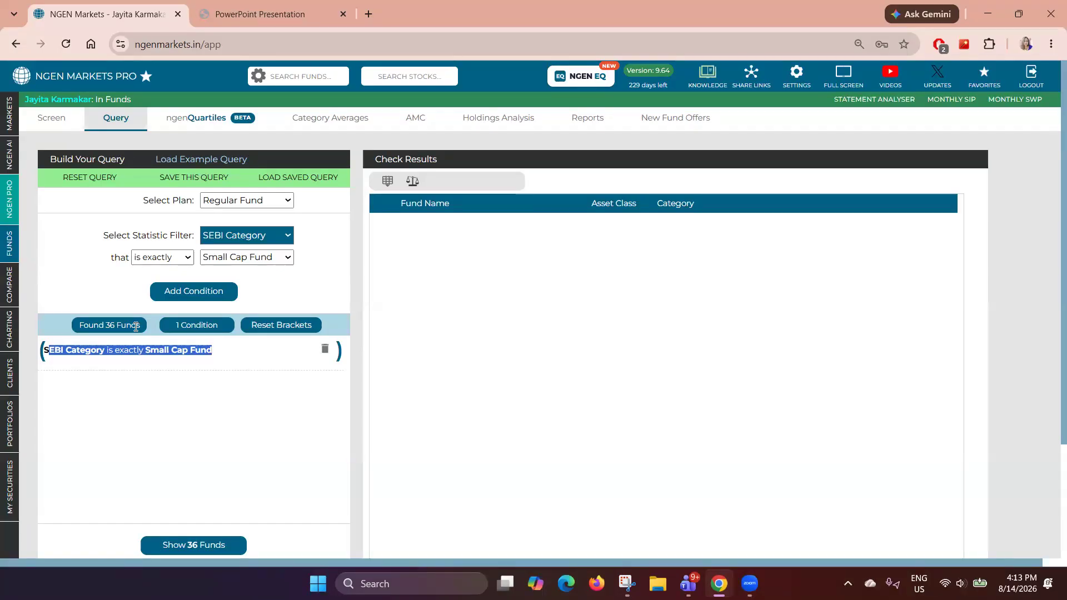
click(287, 238)
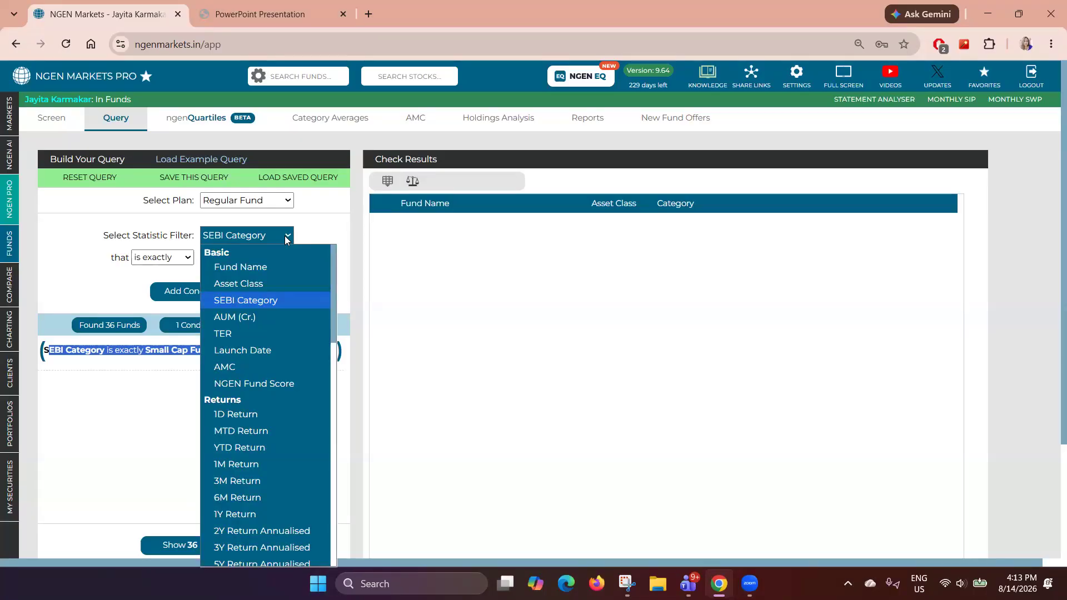
click(253, 318)
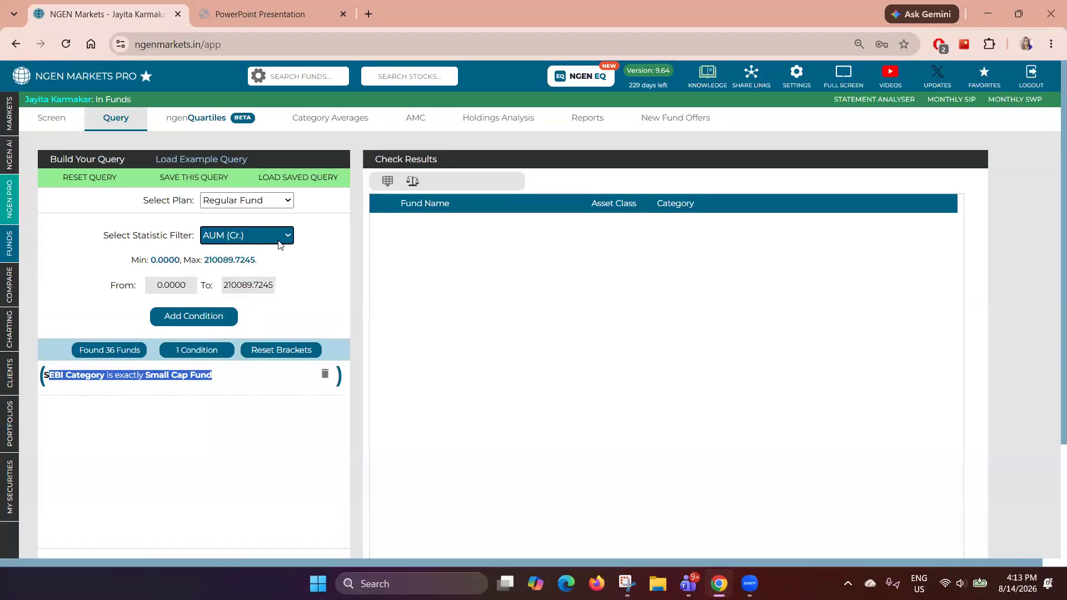
drag(131, 260, 281, 263)
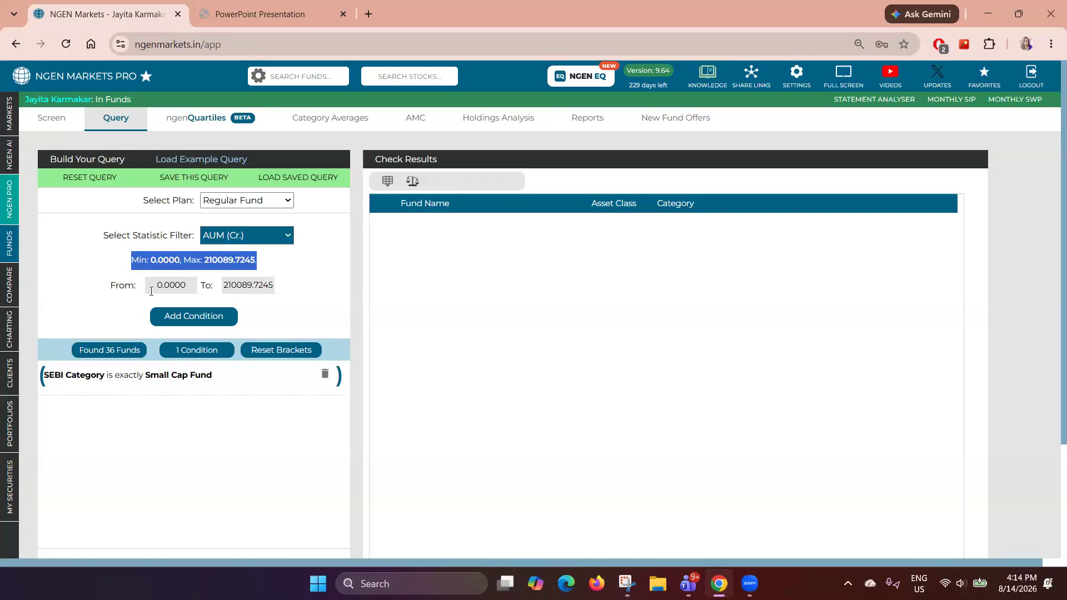
double_click(170, 285)
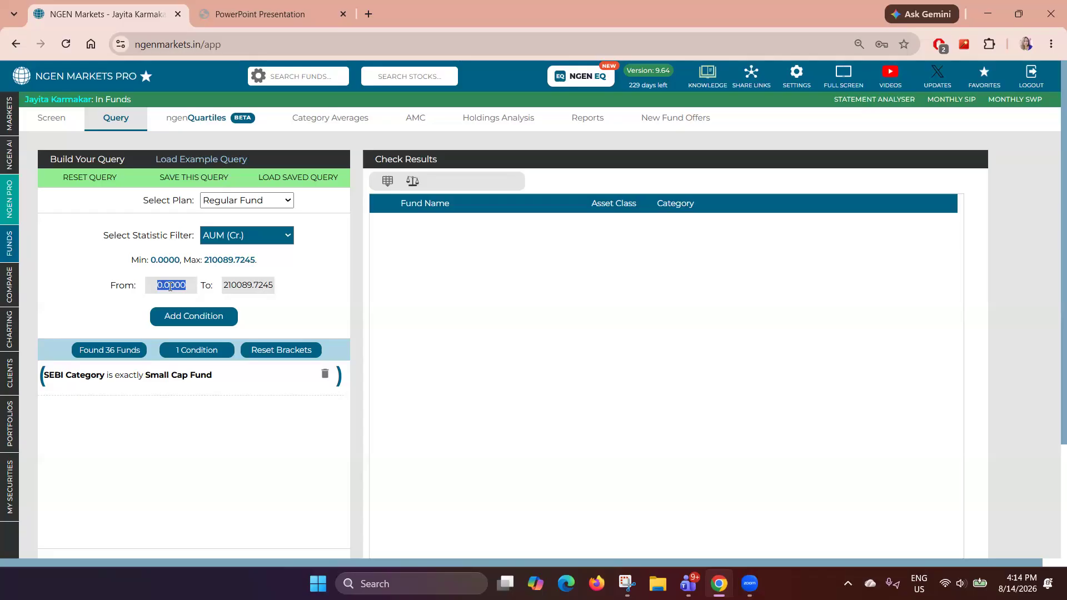
text(2000)
click(256, 287)
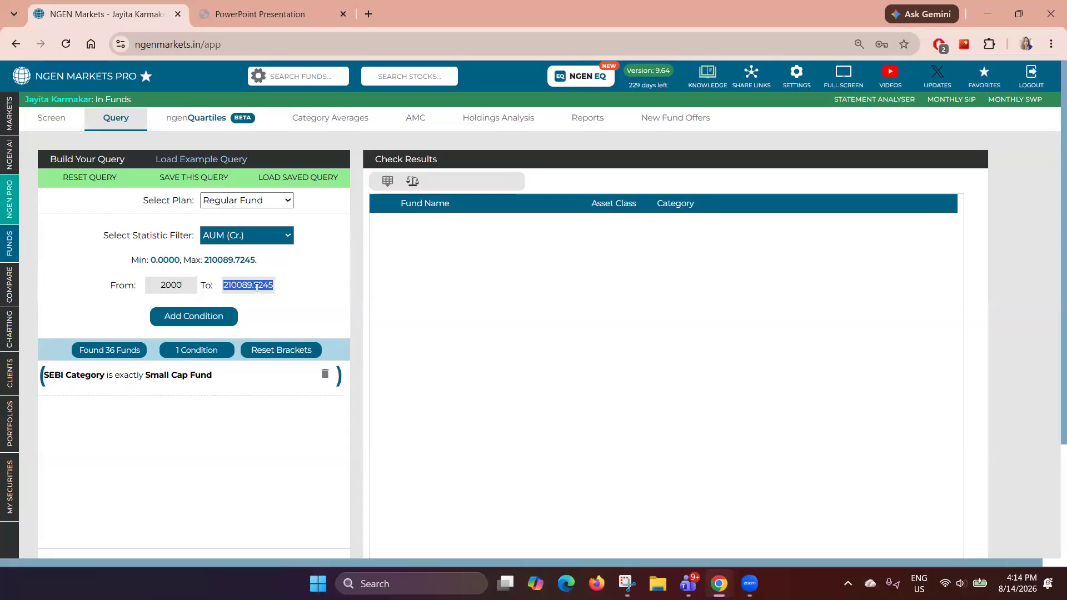
text(15000)
click(214, 319)
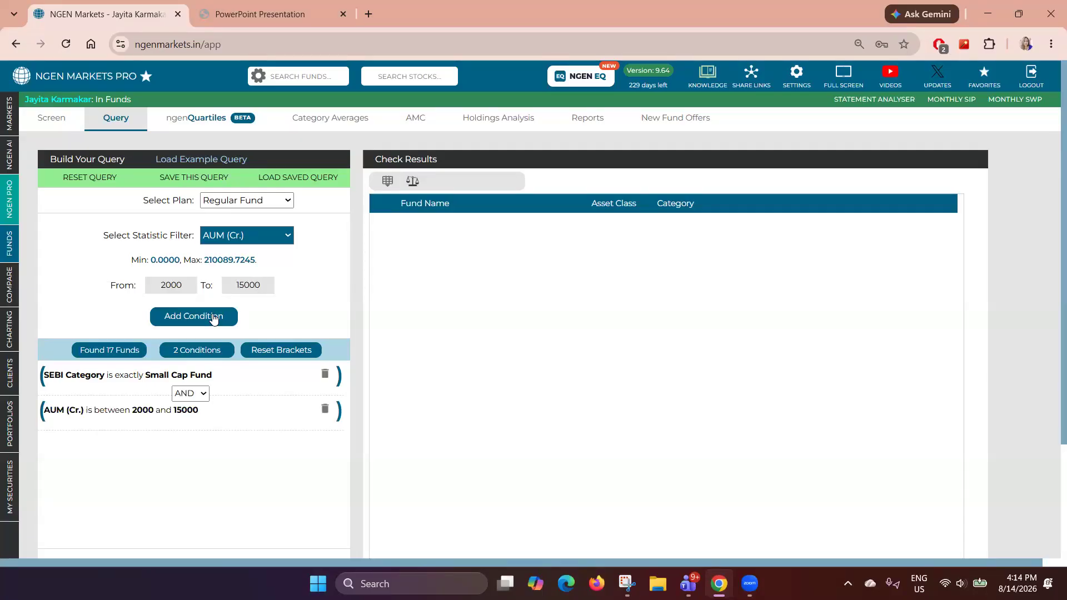
- Add a query condition that 5Y Return Annualised is between 14% and 30.8181%
drag(115, 417, 193, 429)
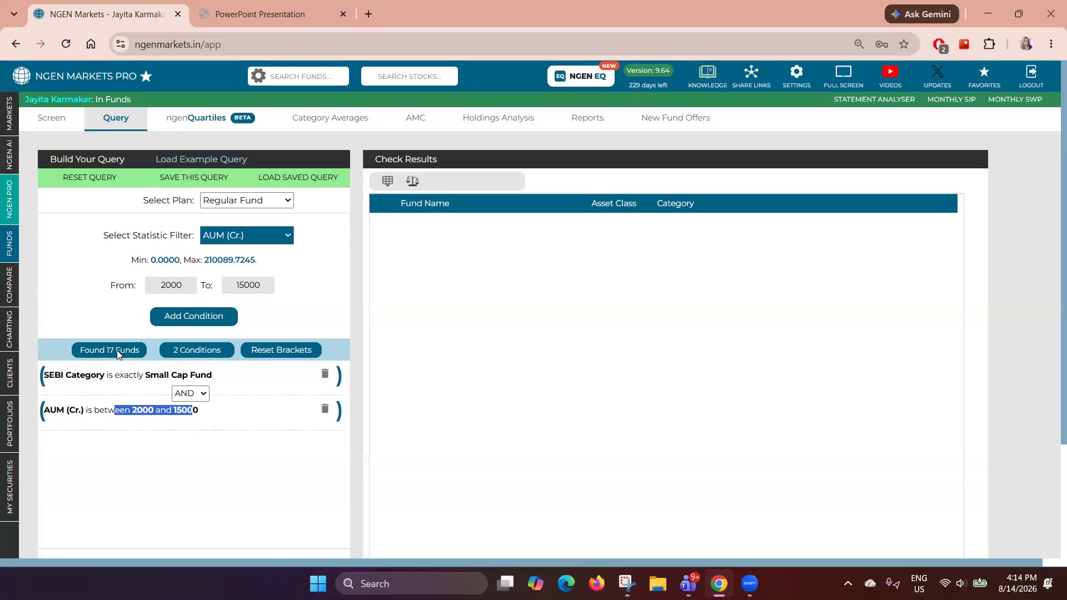
click(284, 237)
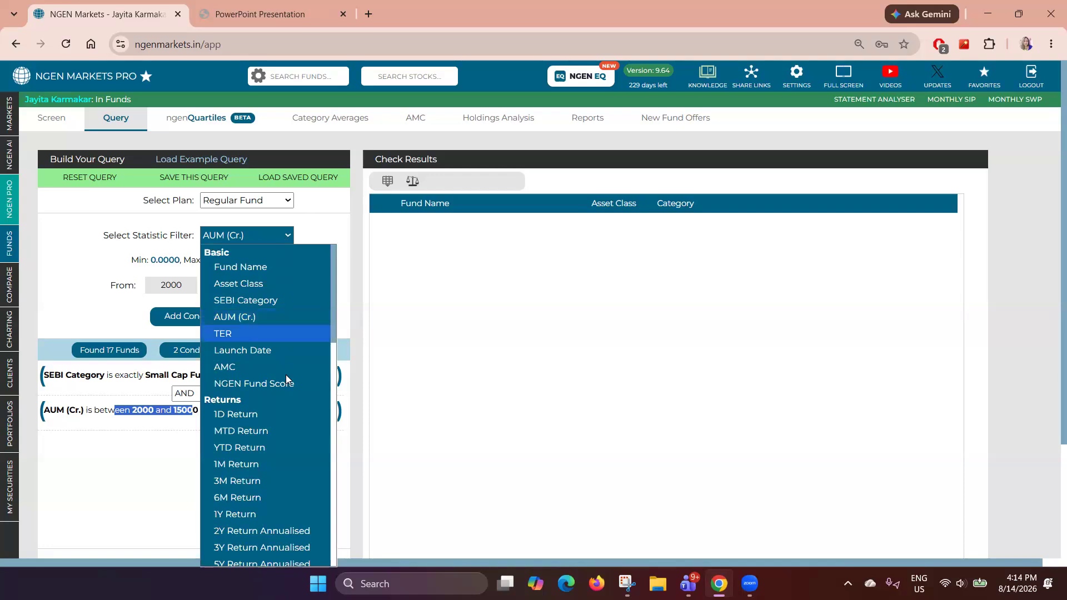
scroll(286, 374, down, 3)
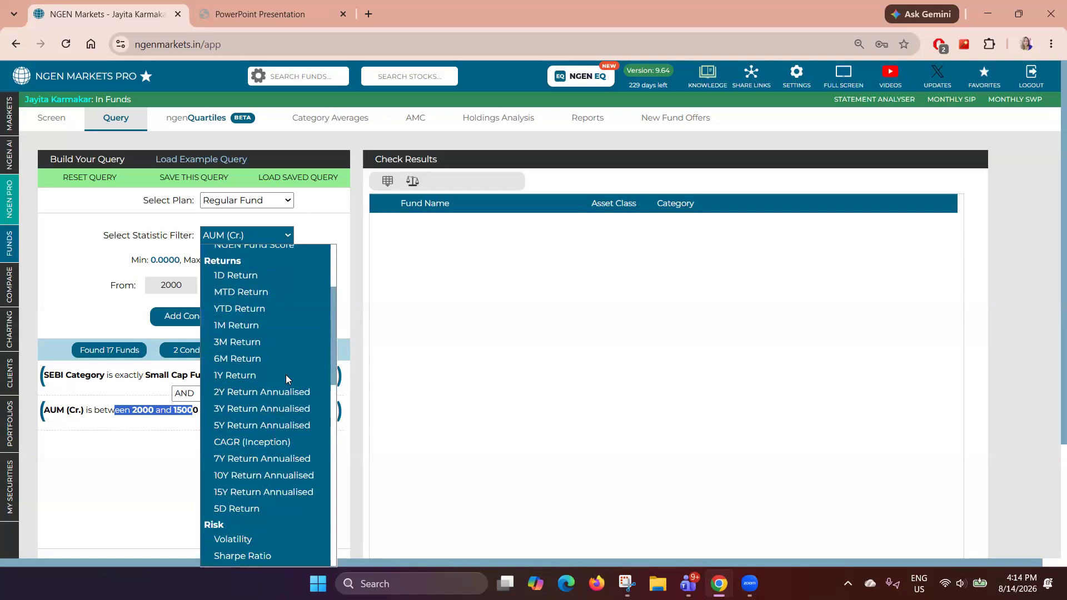
click(261, 424)
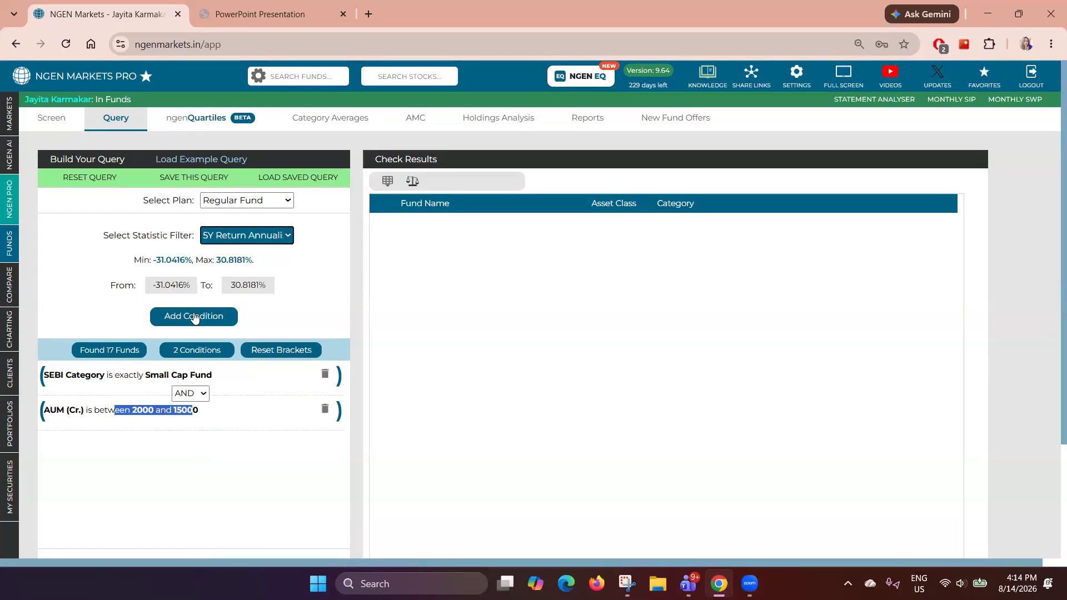
drag(126, 264, 269, 258)
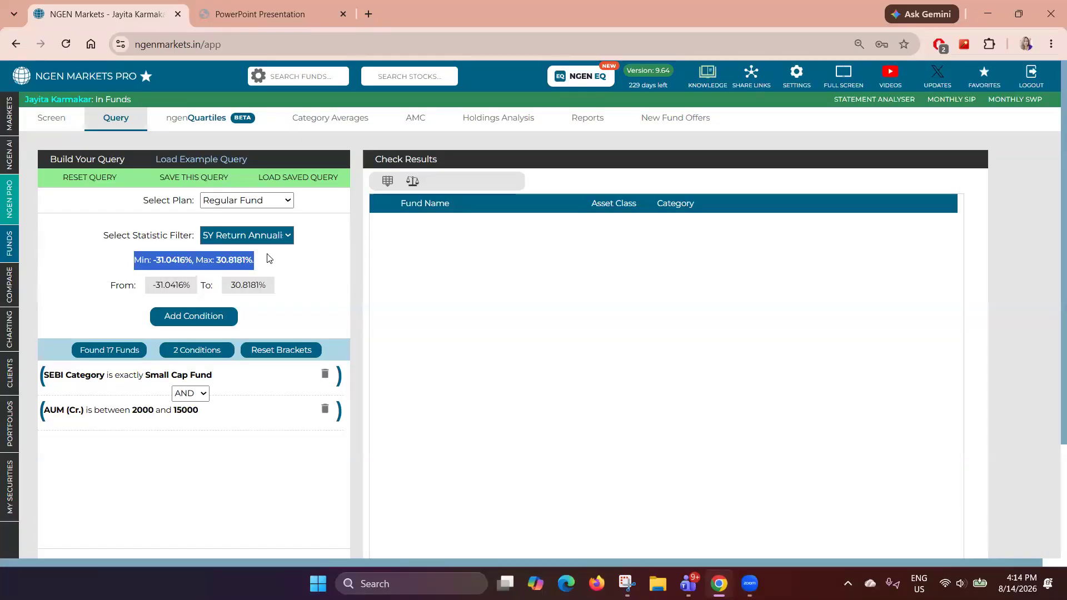
key(Tab)
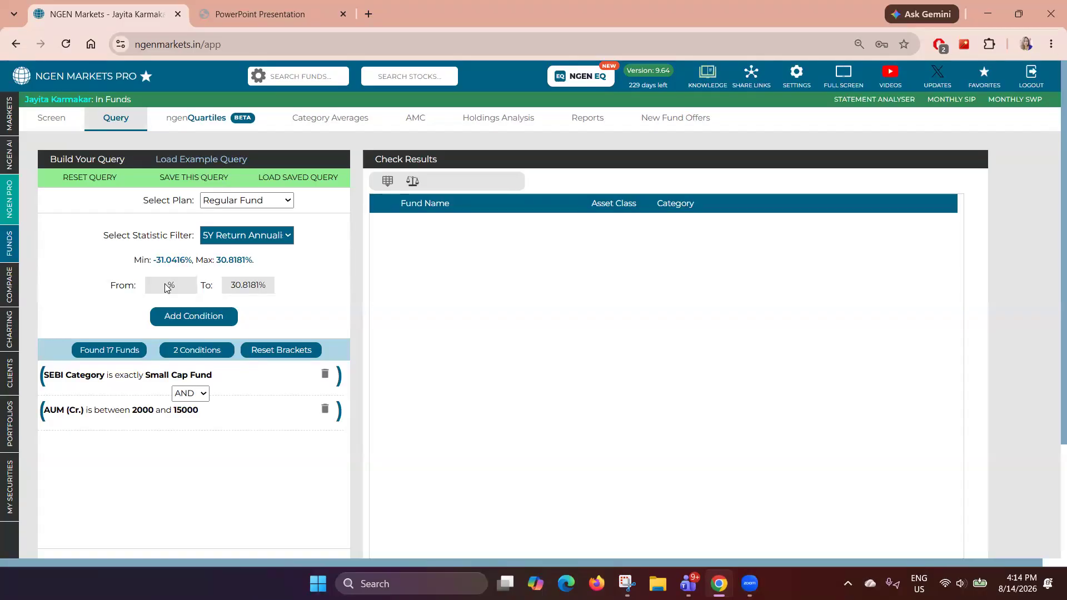
text(14)
click(186, 315)
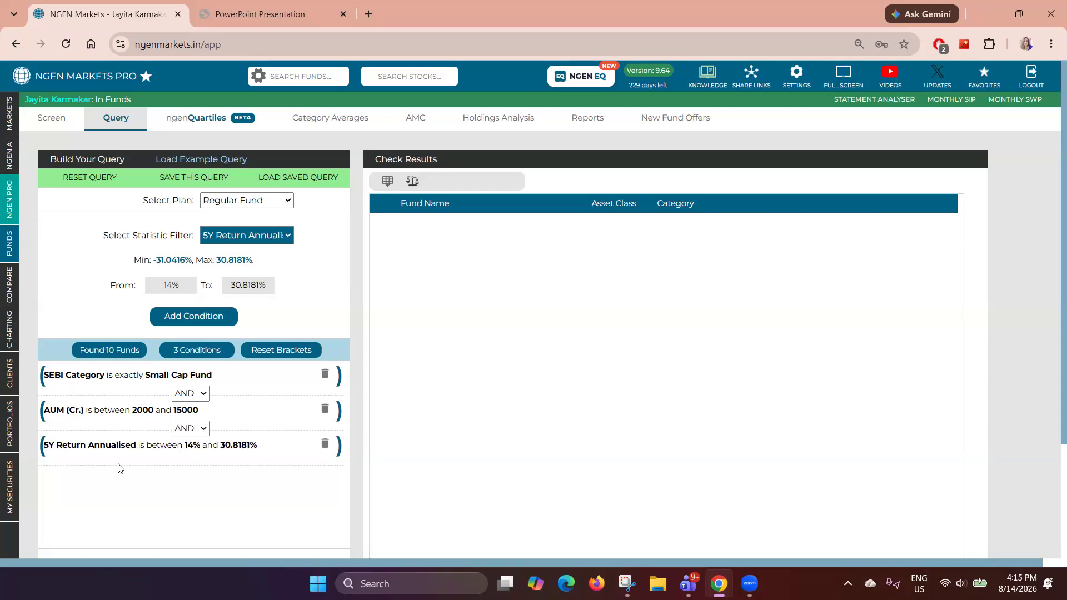
- Show the funds matching the three-condition query in the results list
drag(98, 446, 271, 456)
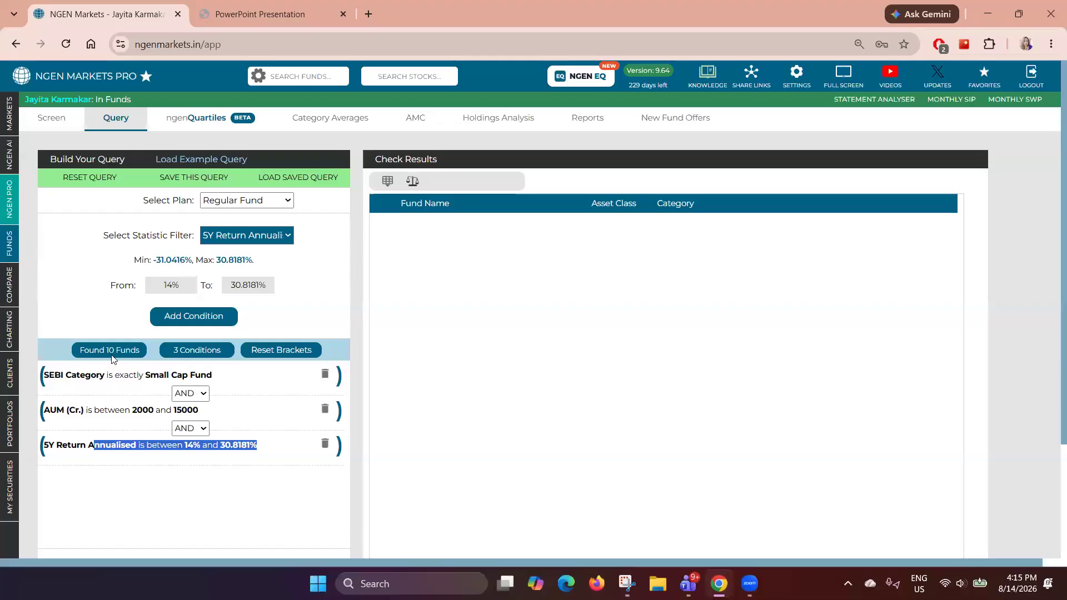
scroll(111, 358, down, 3)
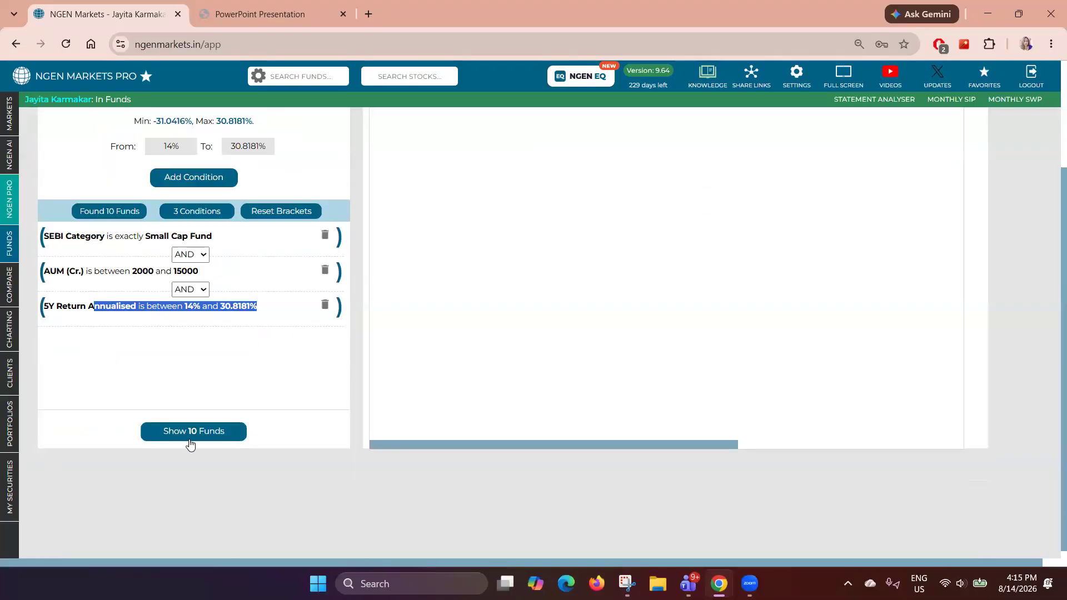
click(194, 438)
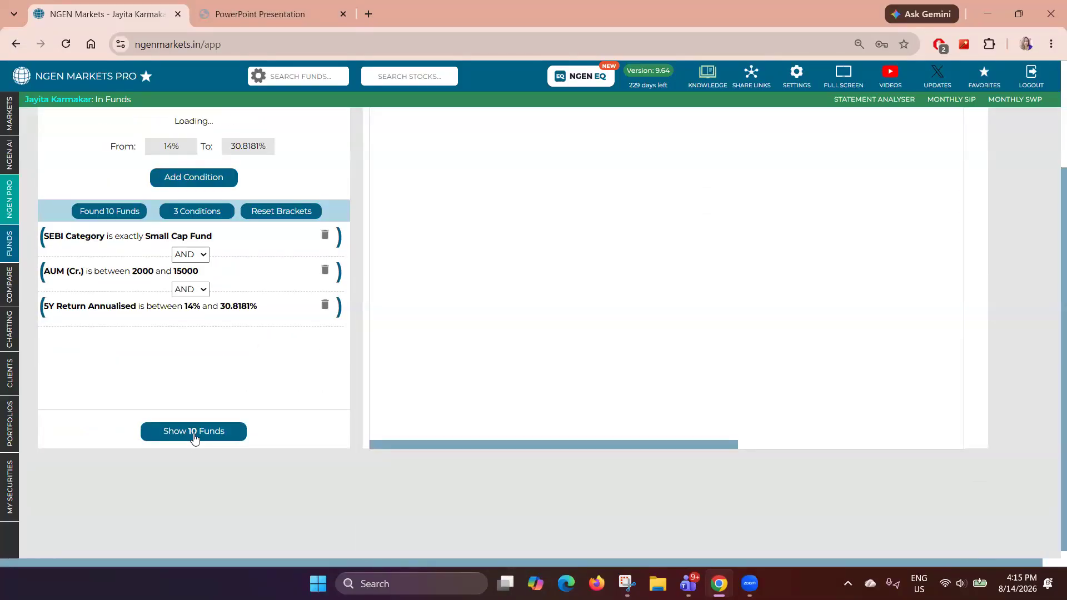
scroll(504, 318, up, 1)
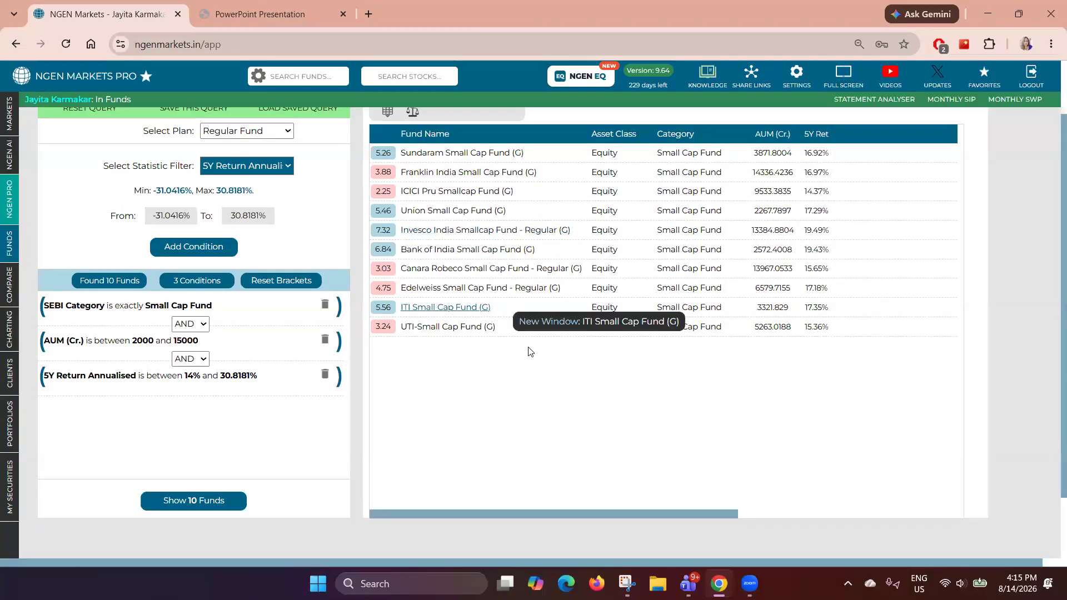
- Sort the query results by AUM (Cr.) and then by 5Y Ret
click(771, 135)
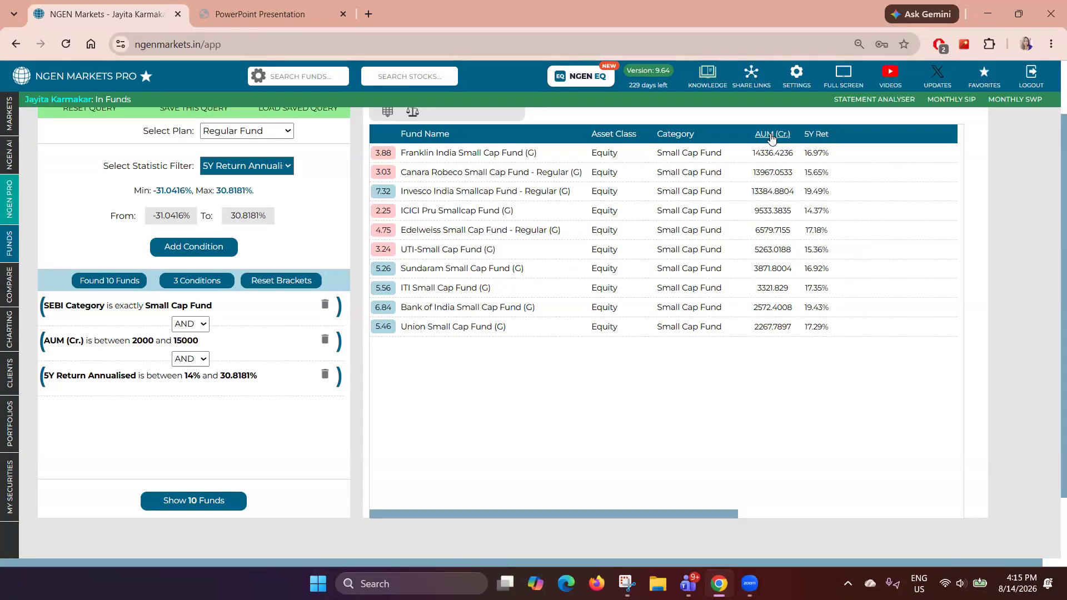
drag(752, 153, 793, 155)
click(822, 135)
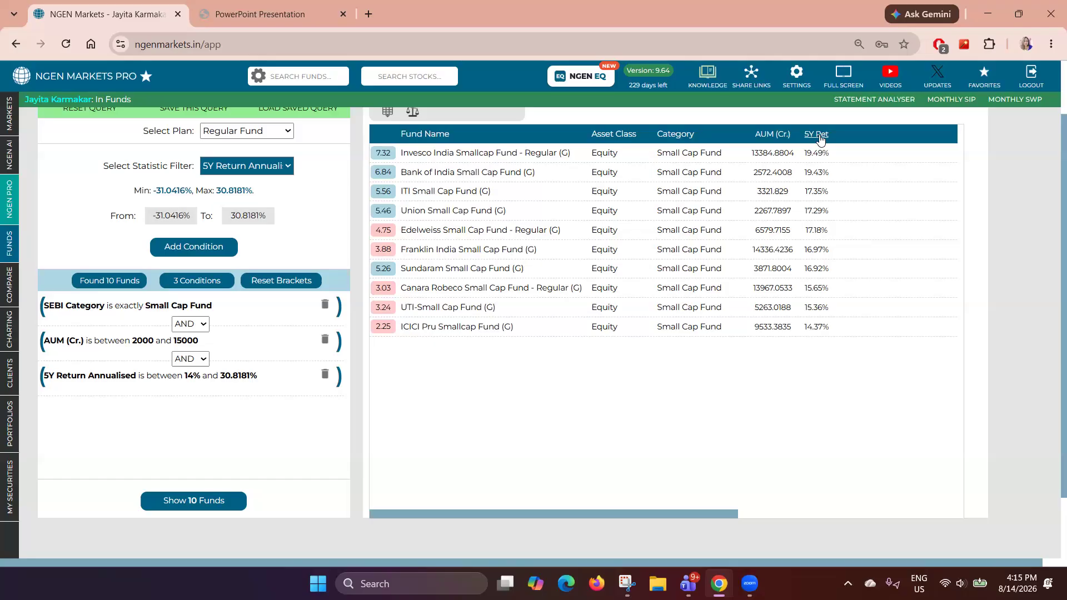
drag(808, 154, 836, 160)
scroll(501, 168, up, 2)
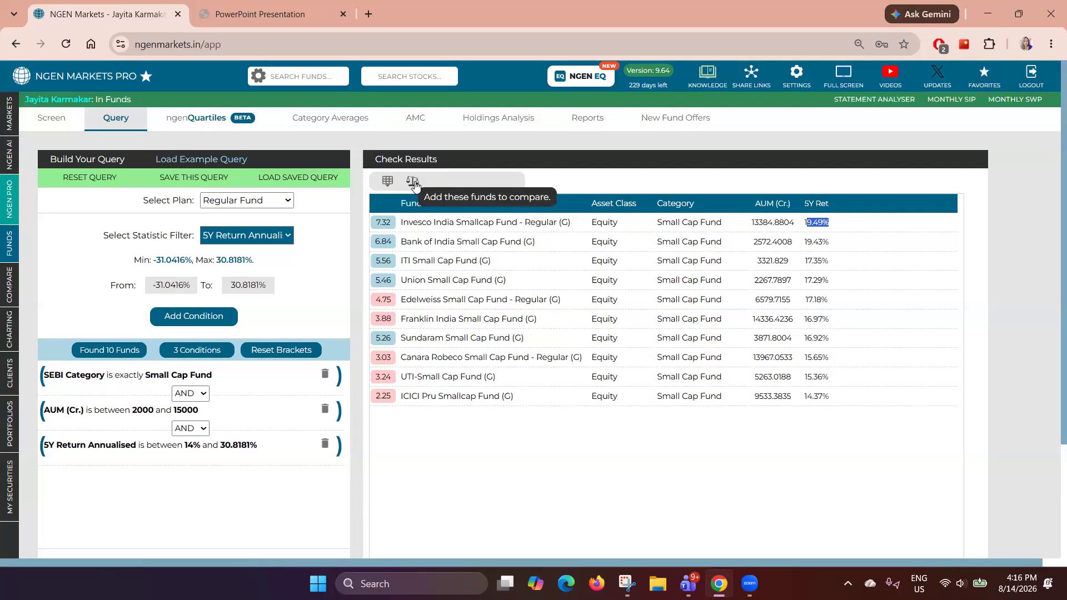
- Add all the resulting funds to the comparison list
click(414, 181)
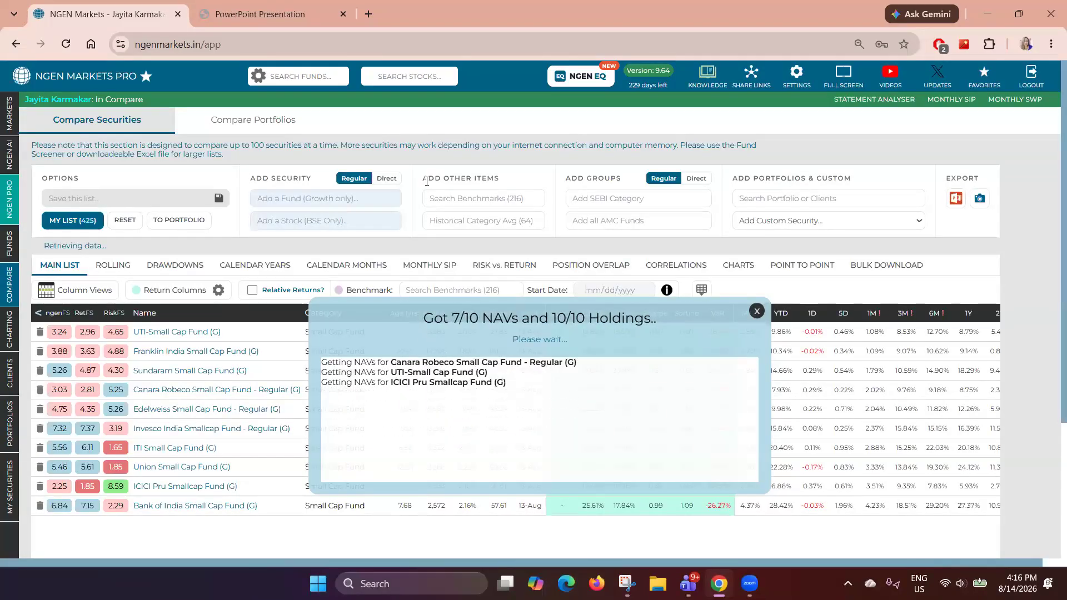
drag(423, 179, 499, 191)
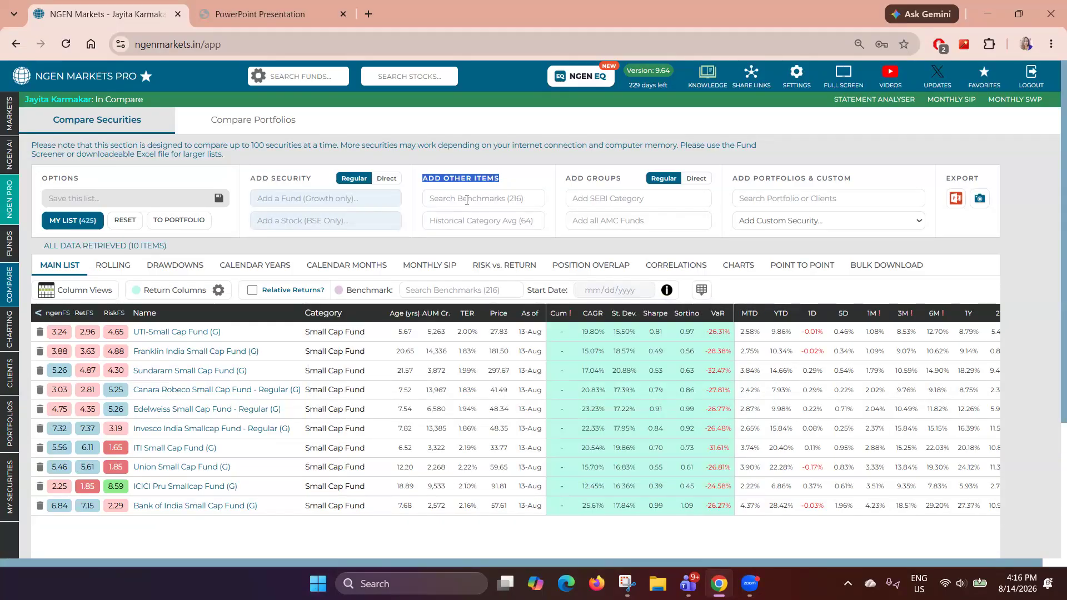
- Add the Nifty Smallcap 250 benchmark to the comparison list
click(467, 200)
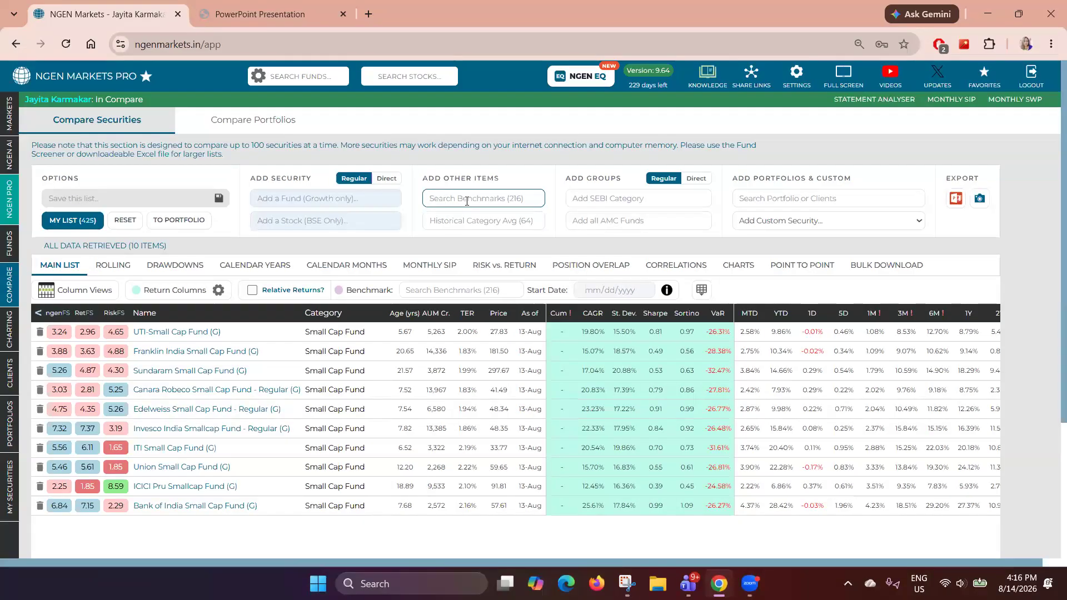
text(250)
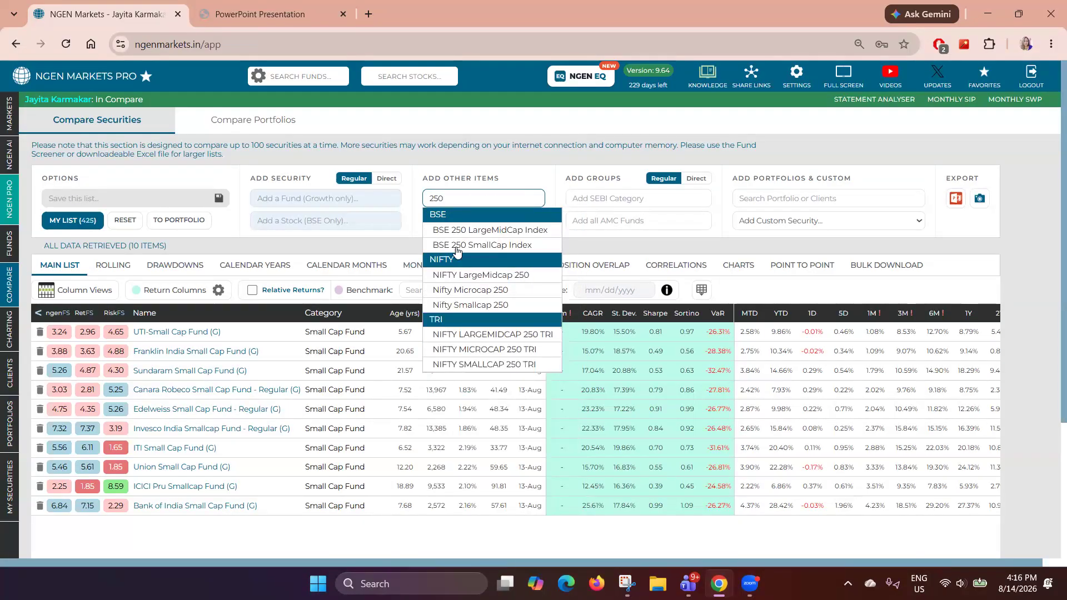
click(464, 306)
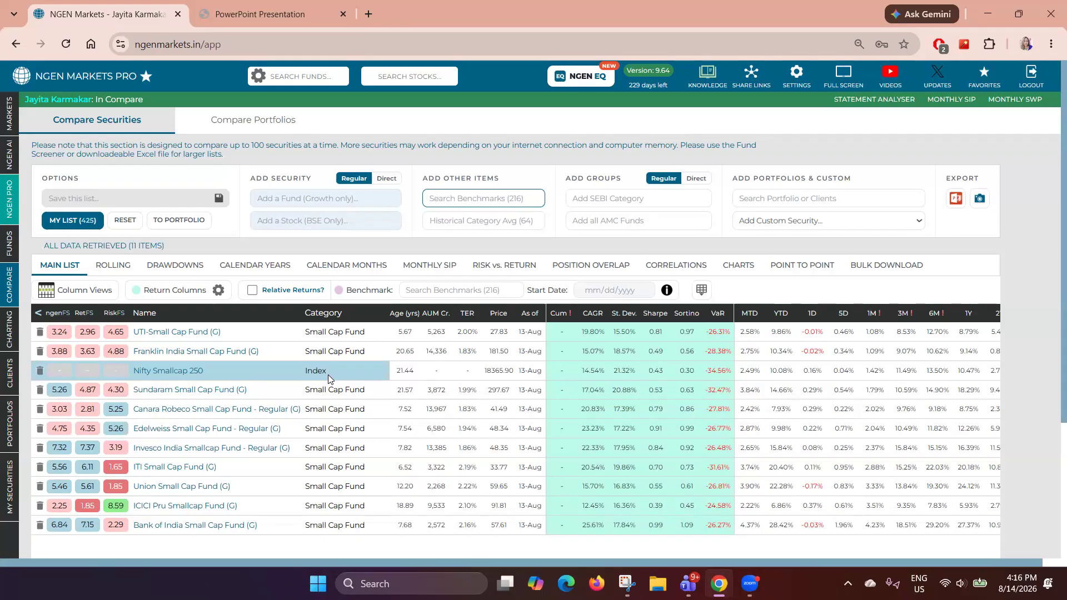
- Add the Small Cap Fund historical category average to the comparison list
click(461, 222)
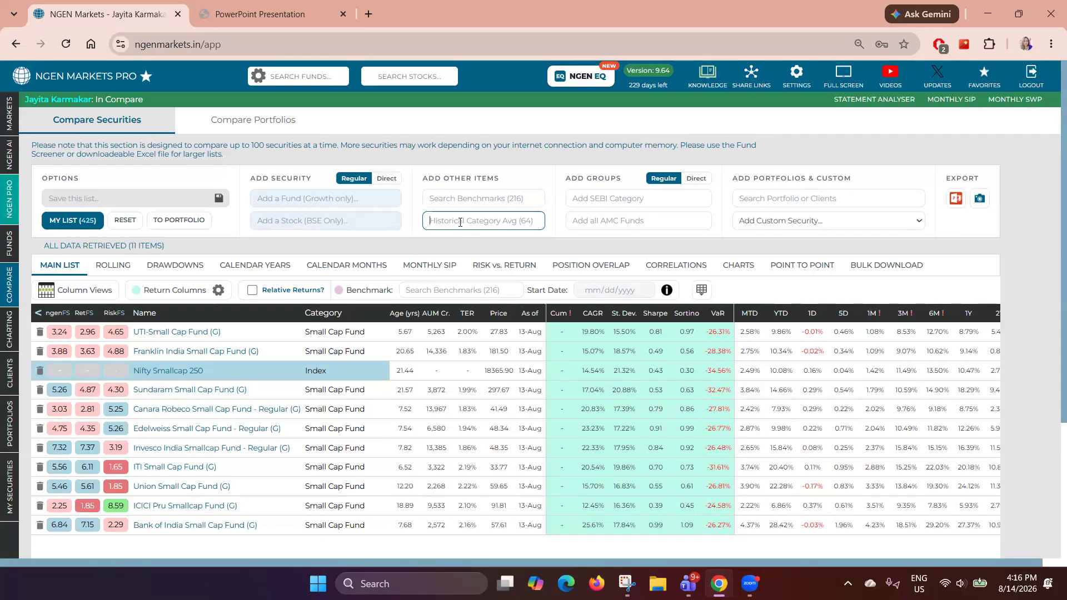
text(sam)
key(BackSpace)
key(BackSpace)
text(mal)
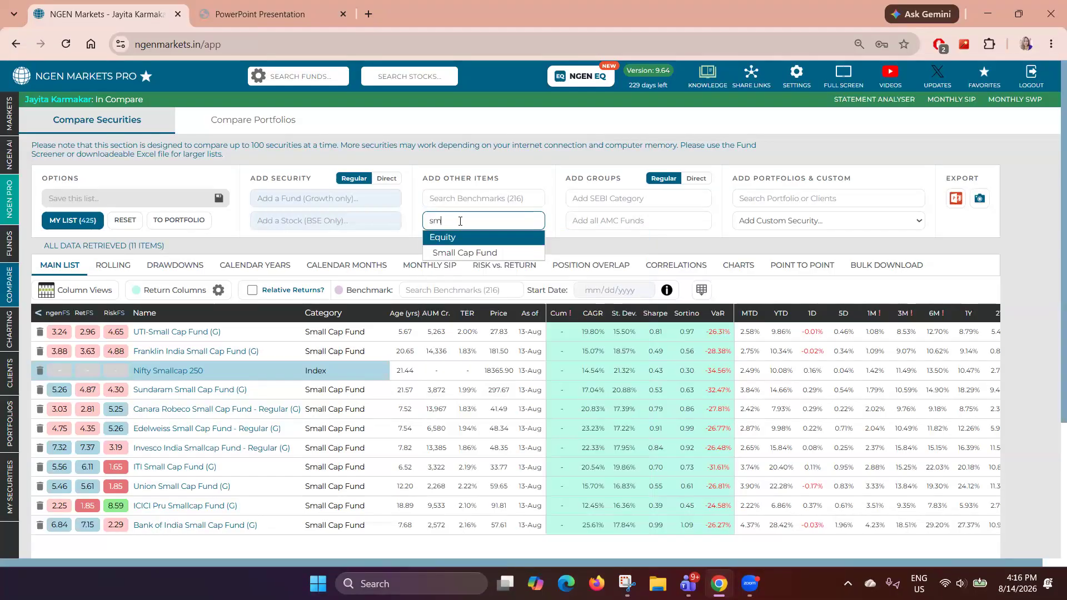
click(464, 252)
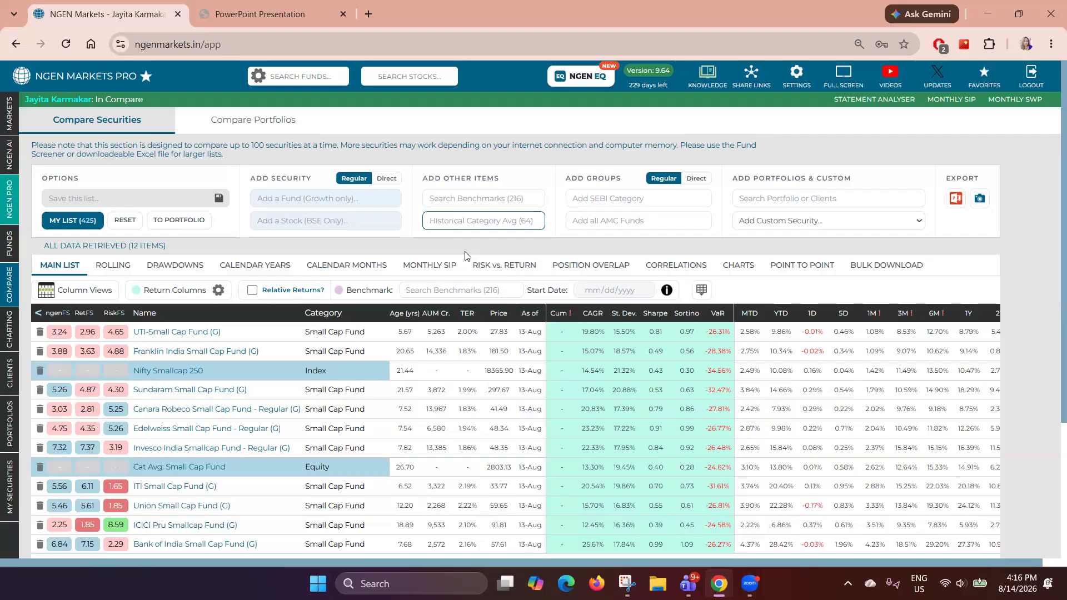
- Examine the comparison metrics such as age, CAGR, standard deviation, Sharpe, Sortino and VaR for the funds
scroll(466, 256, down, 1)
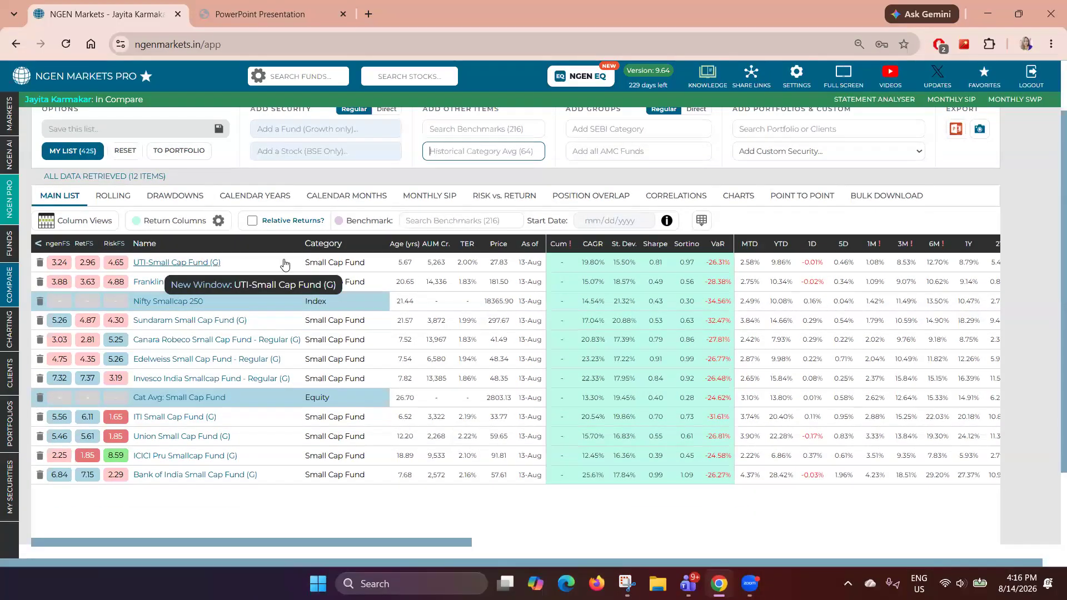
drag(396, 265, 410, 265)
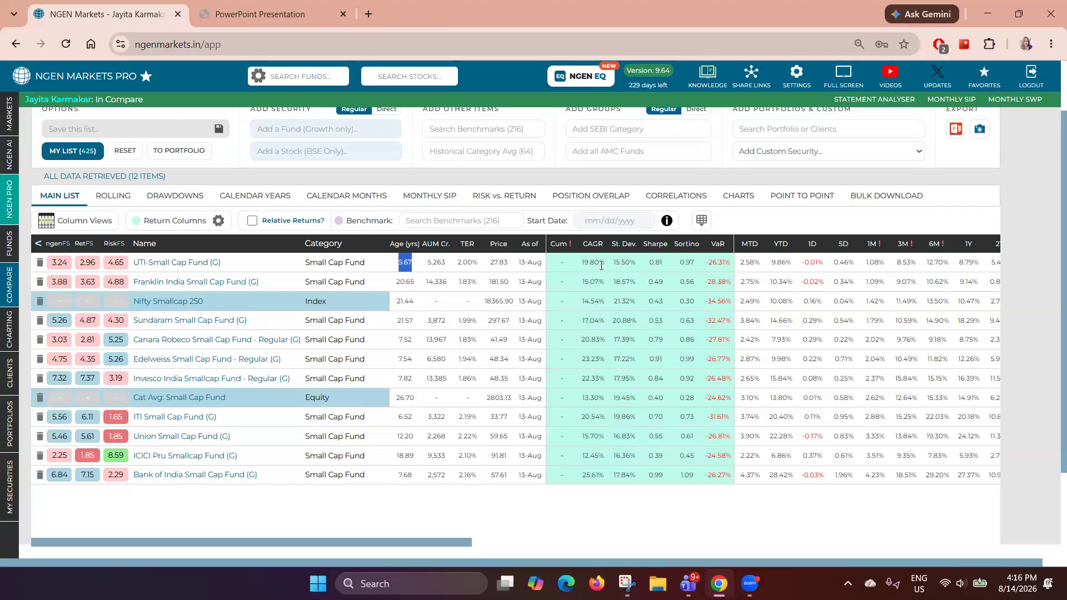
drag(582, 263, 729, 265)
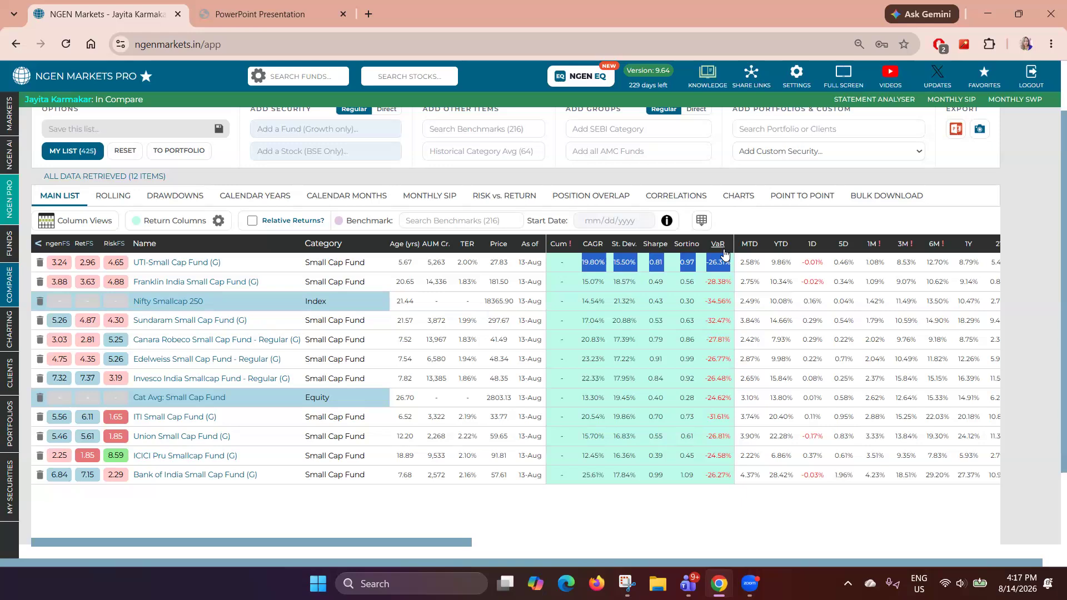
- Set the return columns' custom start date to 08/02/2021 and apply it
drag(153, 221, 211, 222)
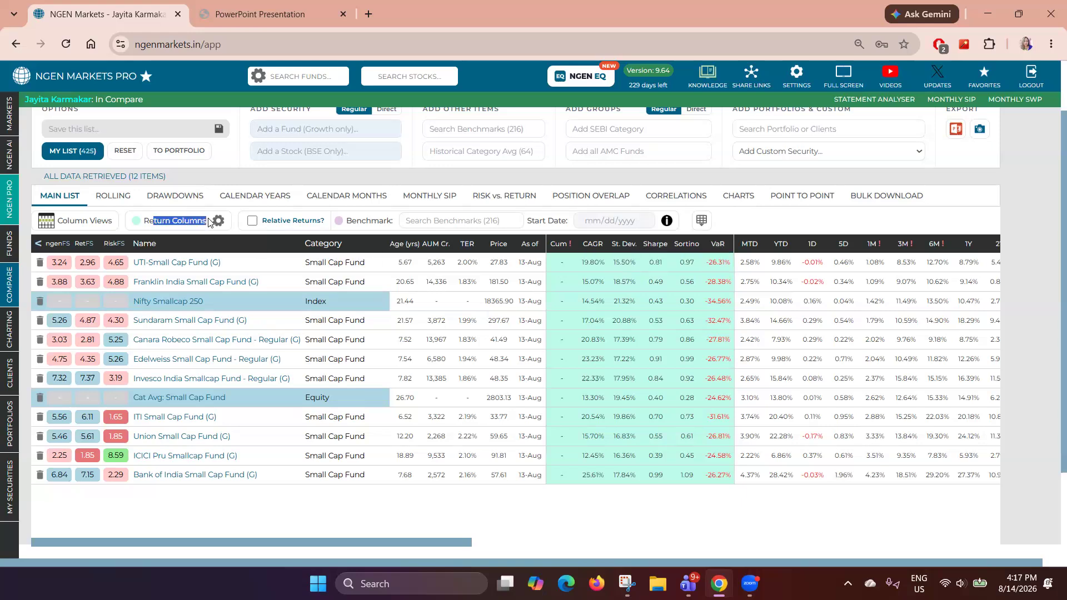
click(221, 224)
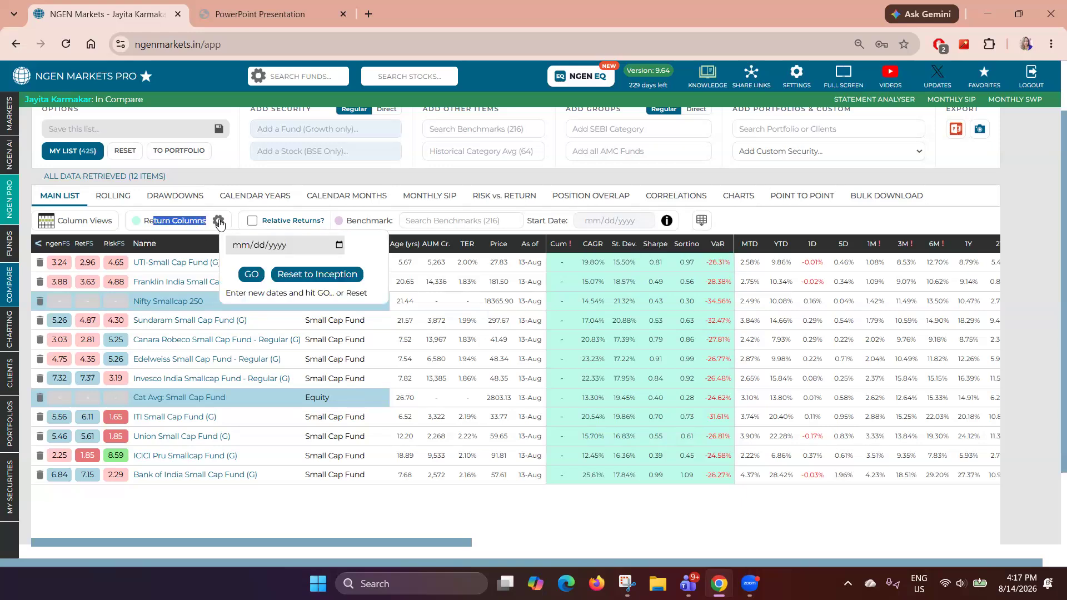
click(339, 246)
click(259, 269)
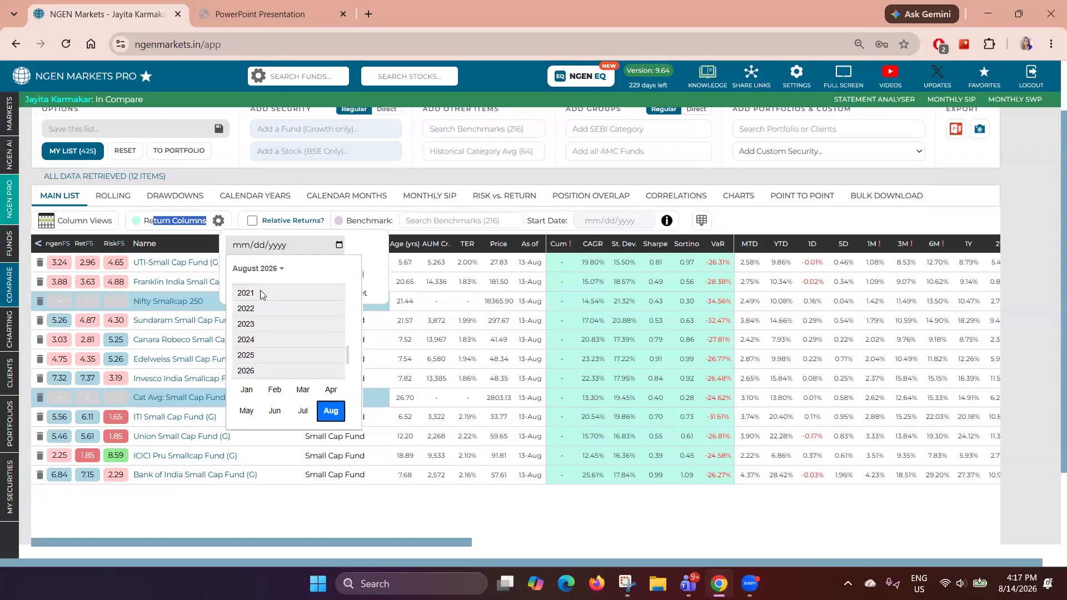
click(261, 290)
click(330, 331)
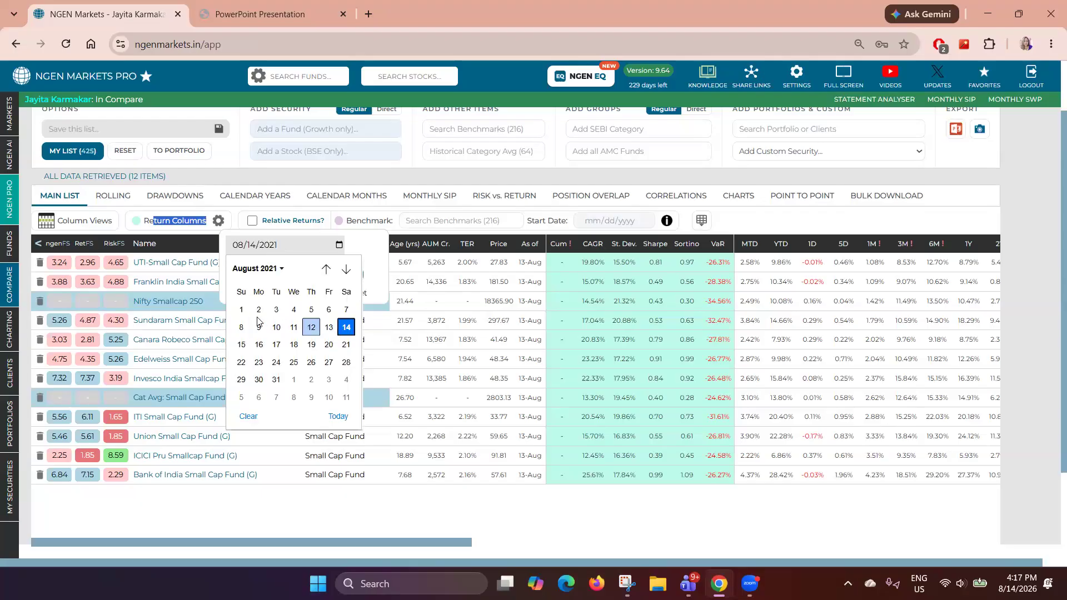
click(257, 309)
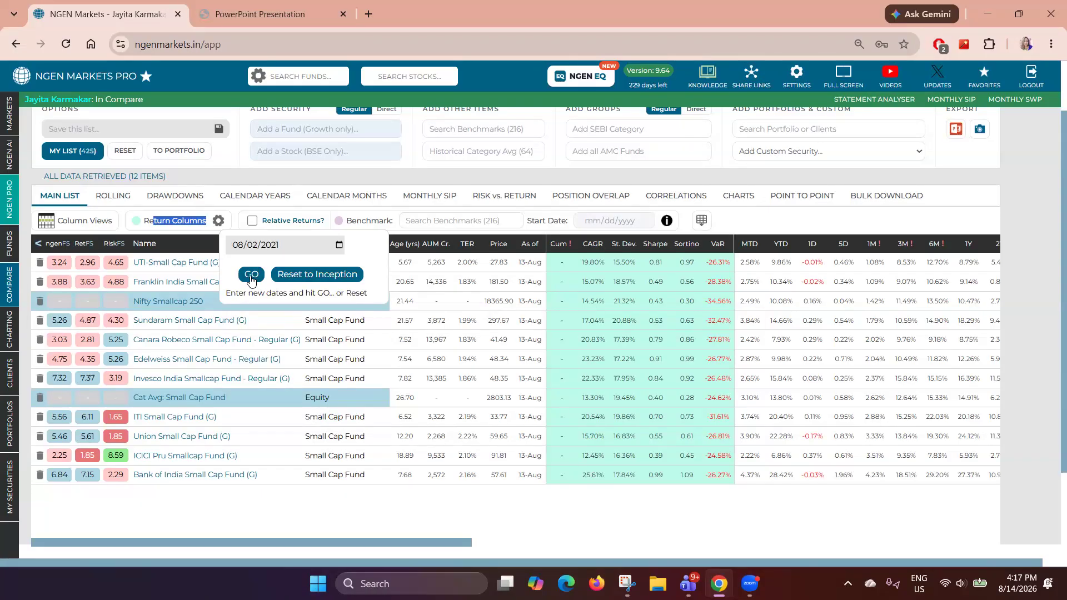
click(251, 276)
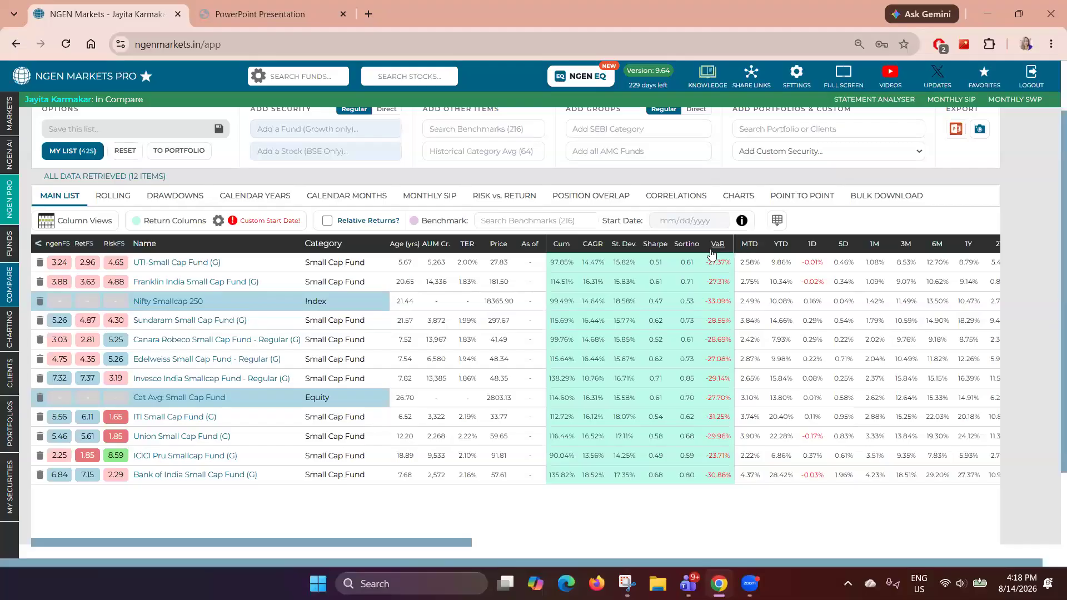
- Sort the comparison table by CAGR and review the funds' cumulative and CAGR returns
click(598, 249)
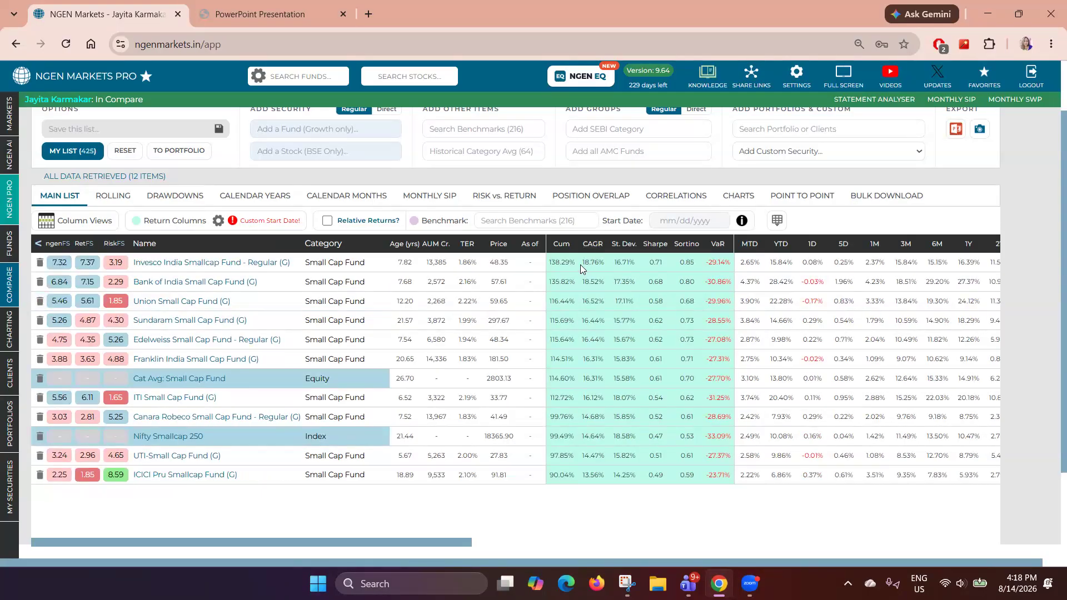
drag(580, 265, 603, 264)
click(592, 386)
double_click(590, 440)
double_click(604, 476)
- Turn on relative returns against a benchmark for the comparison
drag(492, 549, 781, 549)
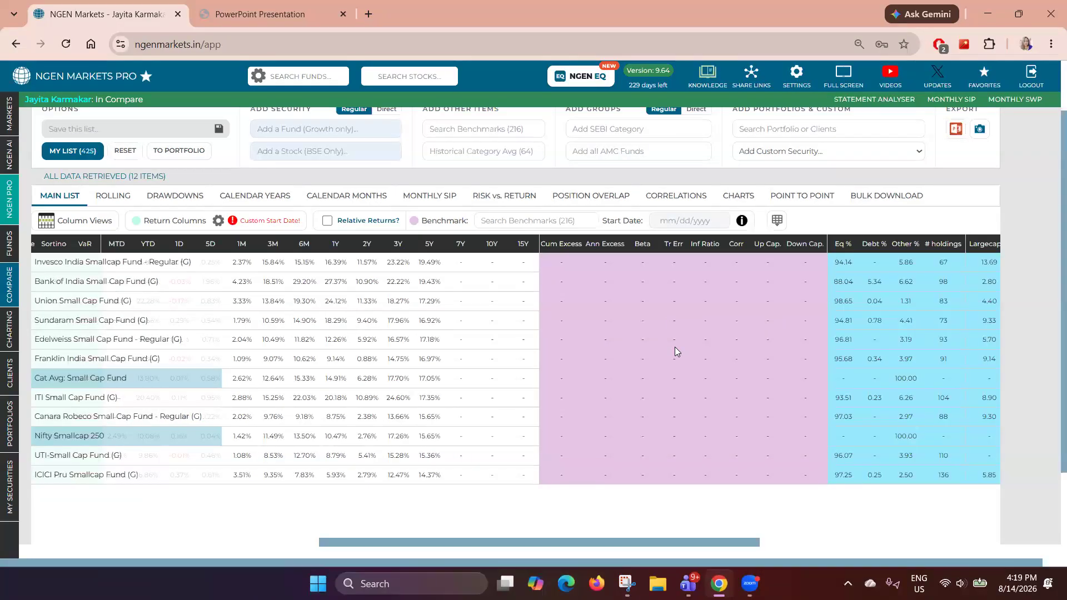
drag(343, 222, 399, 222)
click(325, 222)
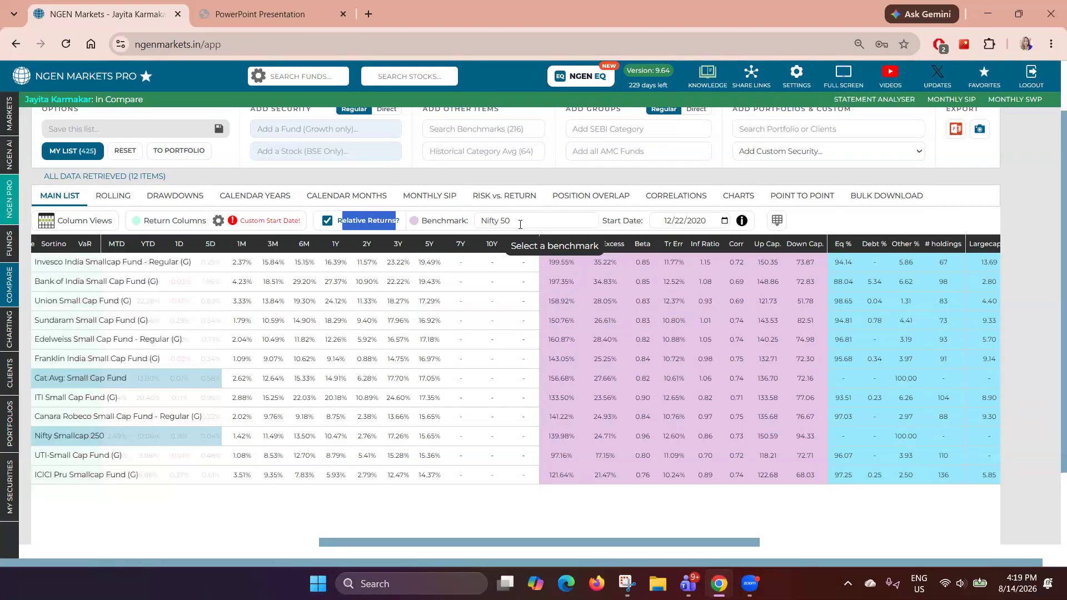
- Change the relative-returns benchmark to Nifty Smallcap 250
click(724, 223)
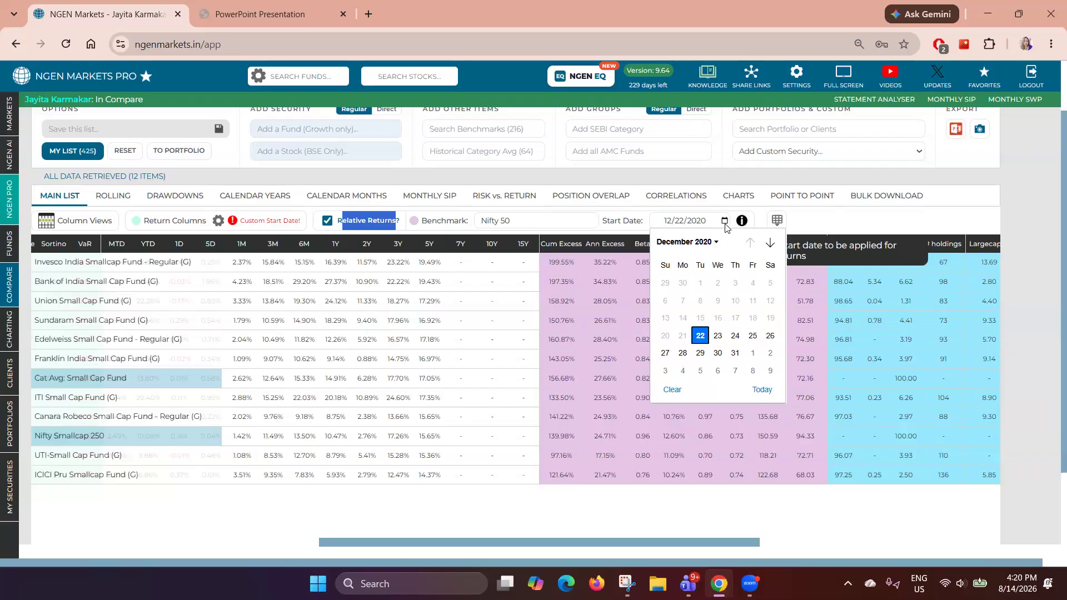
click(499, 221)
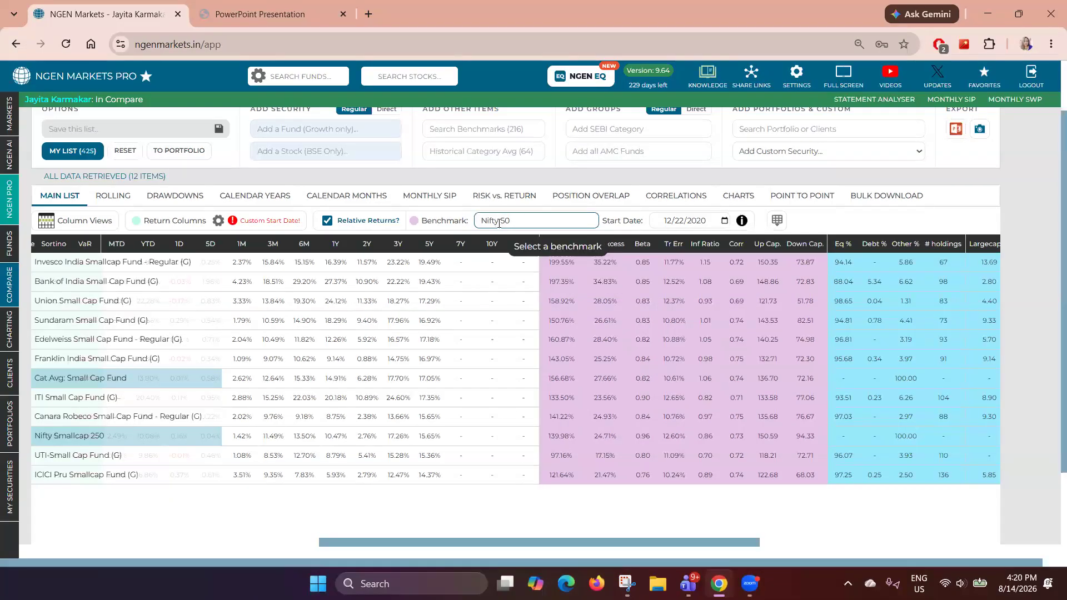
text(2)
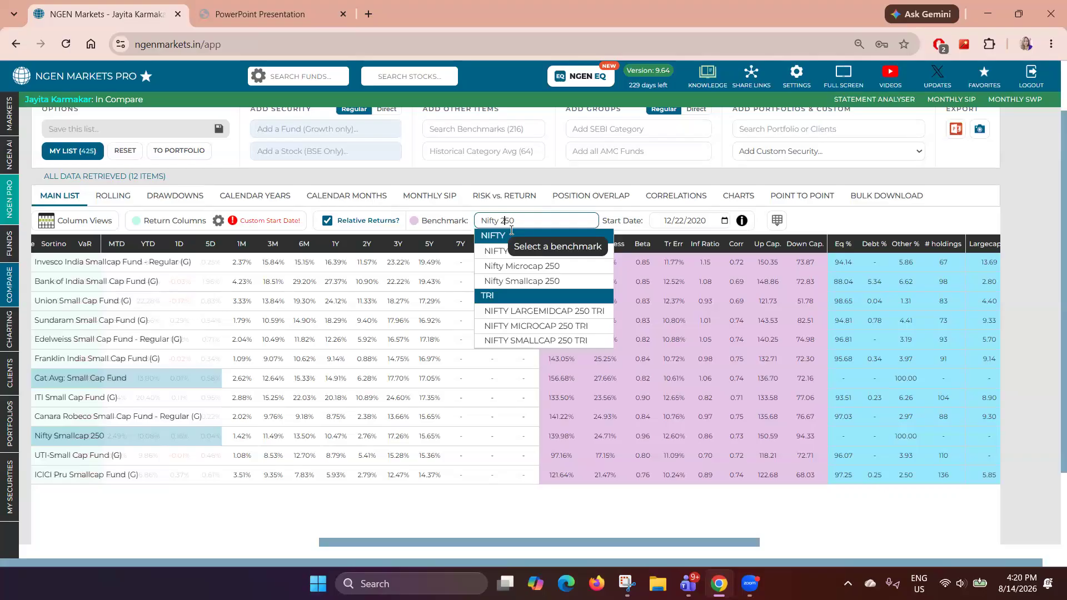
click(524, 281)
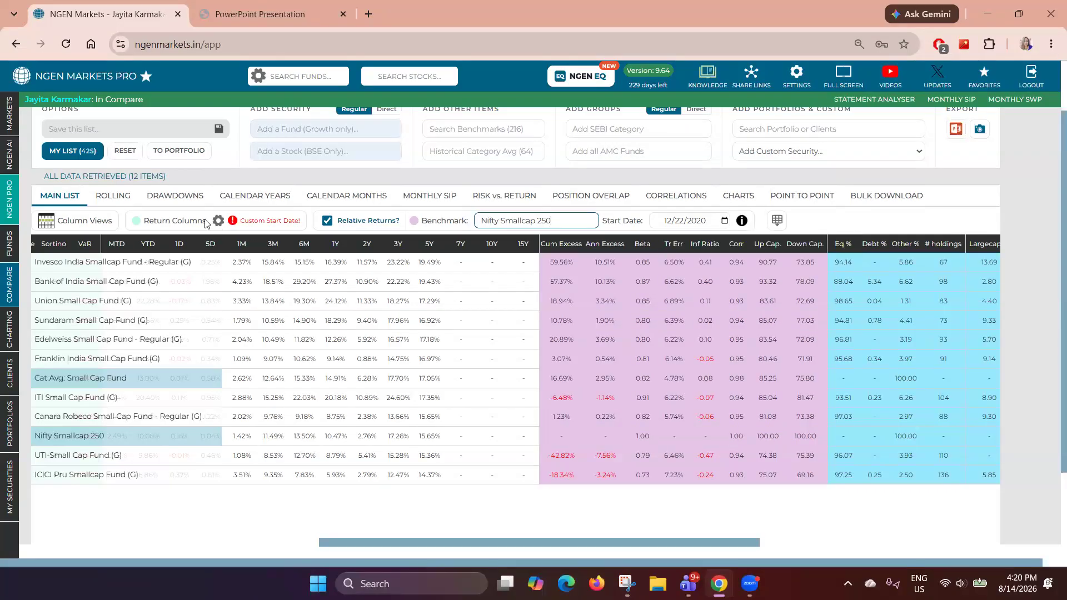
- Set the relative-returns start date to 08/02/2021
click(725, 221)
click(687, 242)
click(682, 345)
click(755, 305)
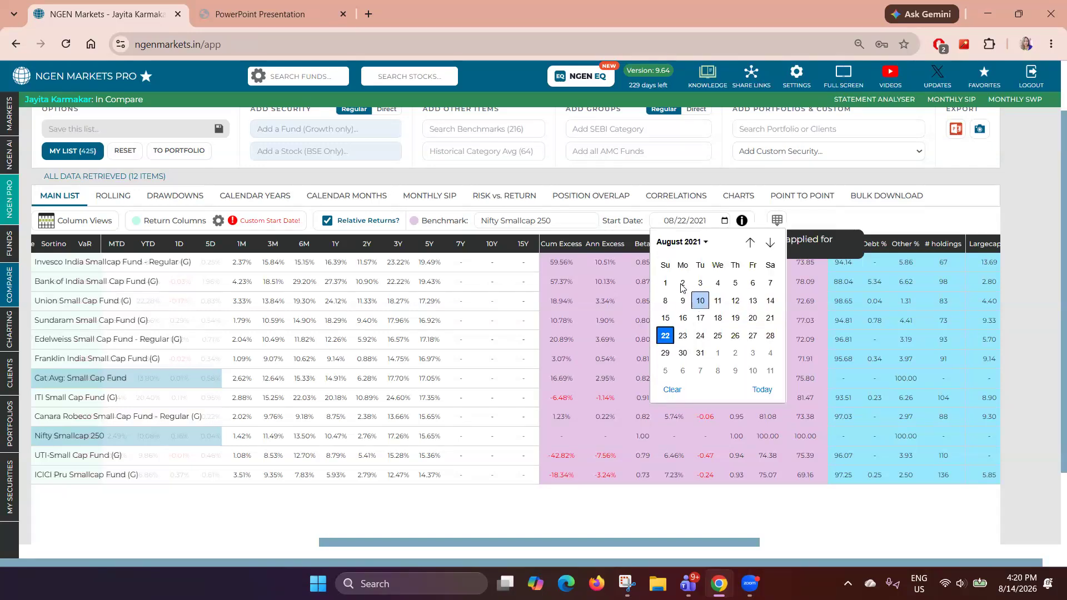
click(681, 282)
- Examine the relative metrics such as cumulative excess, annual excess, beta and capture ratios against the benchmark
mouse_move(554, 251)
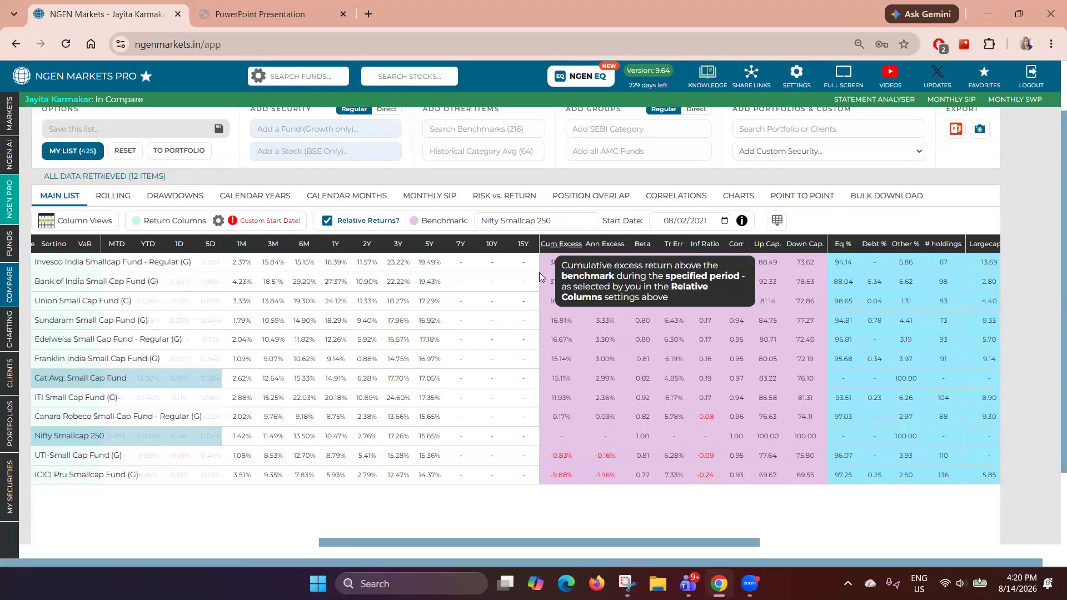
drag(545, 264, 572, 267)
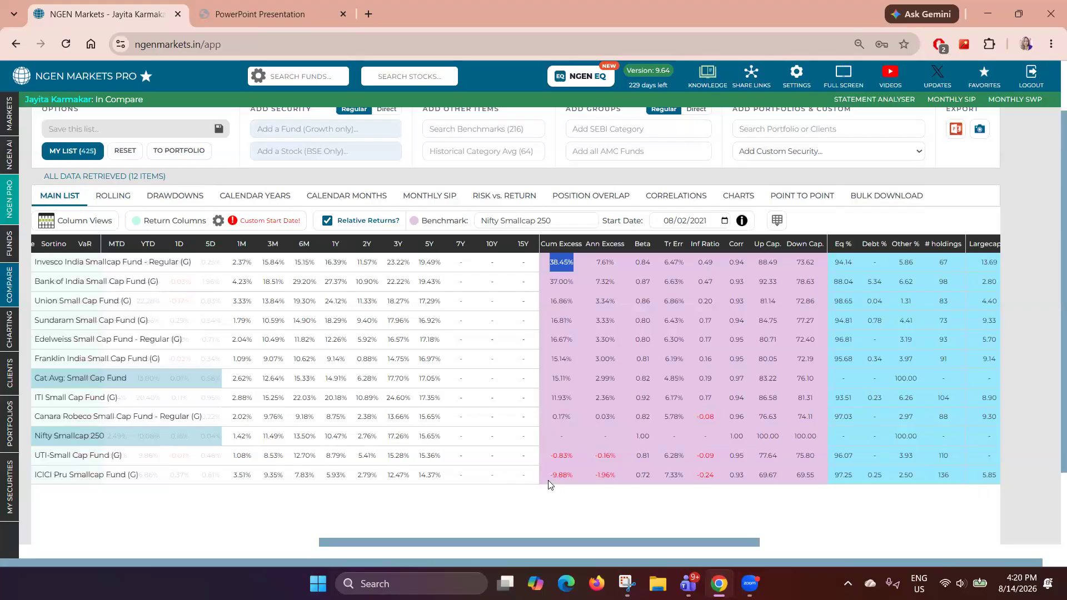
drag(549, 476, 571, 487)
mouse_move(616, 253)
drag(635, 438, 652, 442)
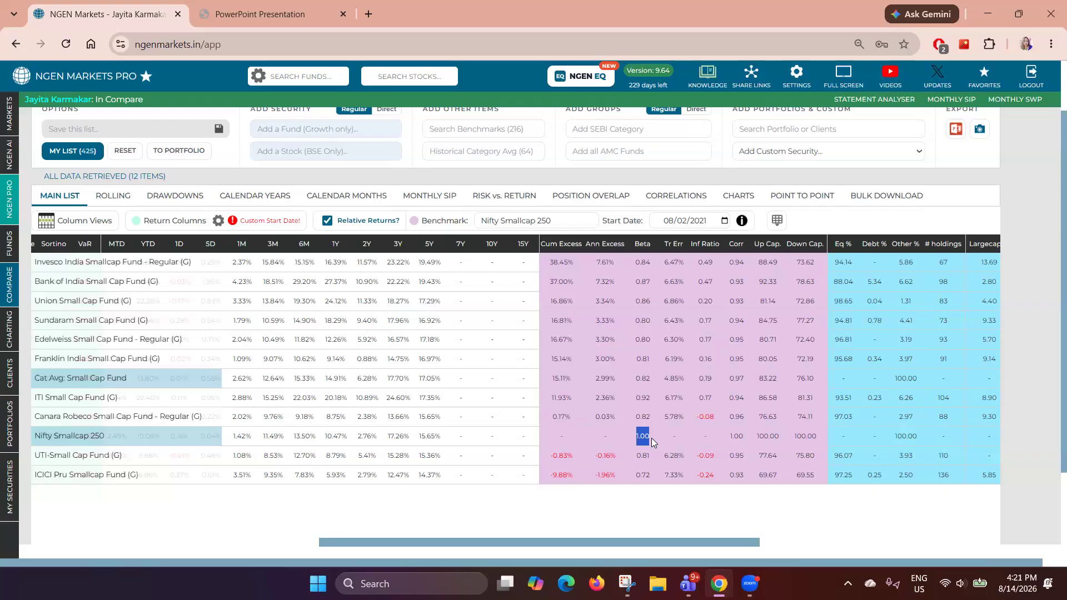
drag(747, 544, 893, 552)
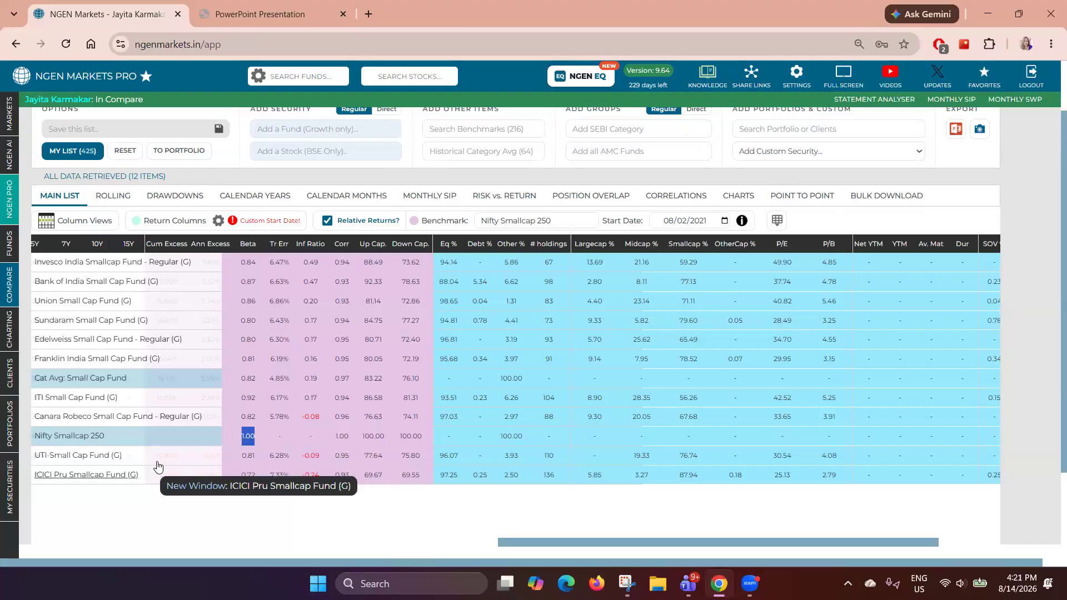
drag(510, 541, 56, 523)
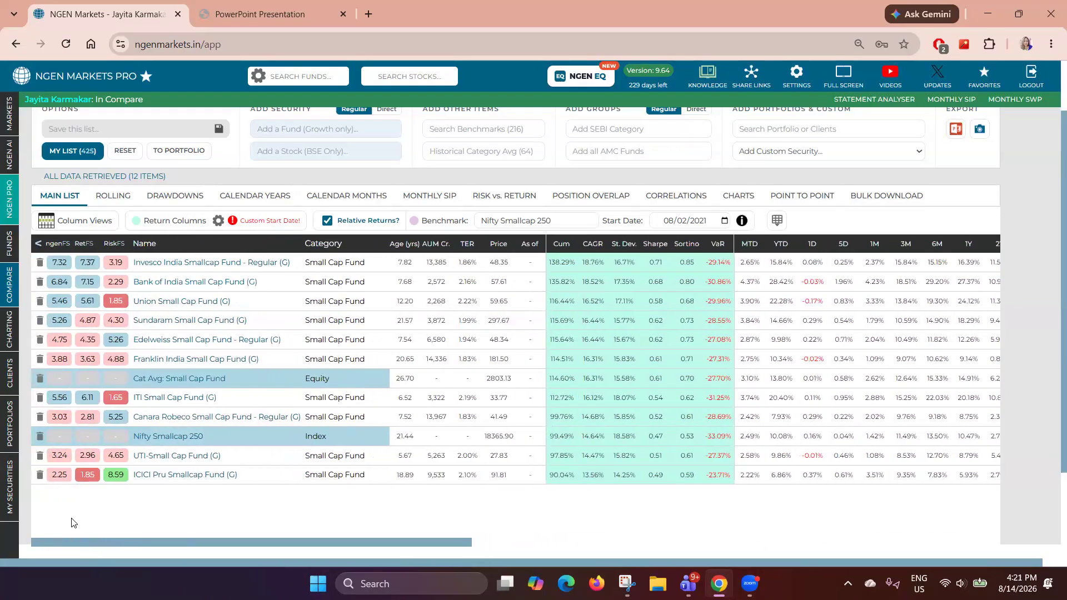
- Remove the ICICI Pru Smallcap Fund and UTI-Small Cap Fund from the comparison list
click(41, 467)
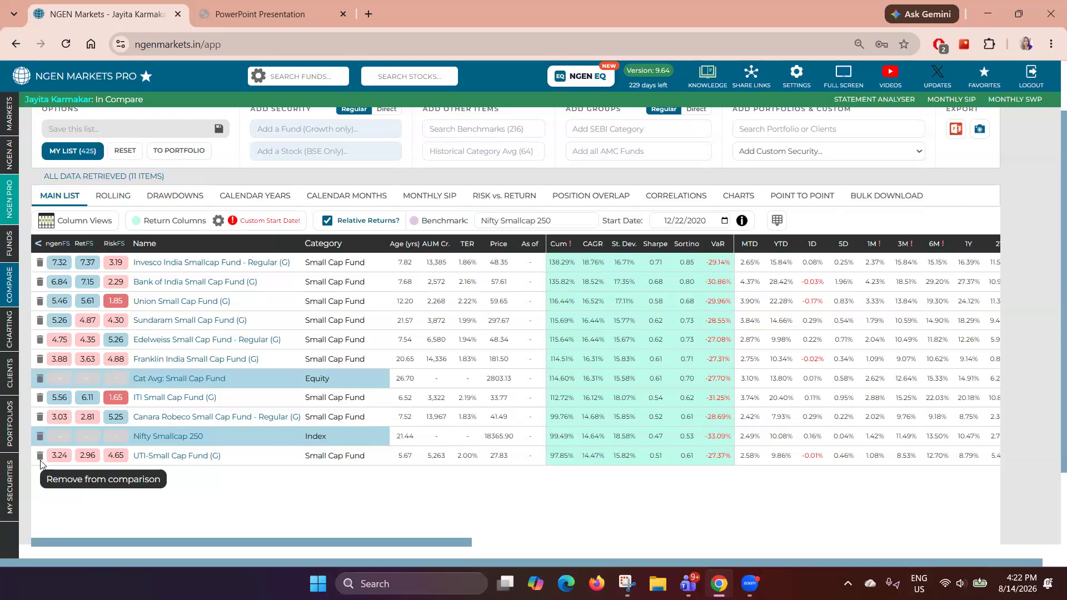
click(40, 461)
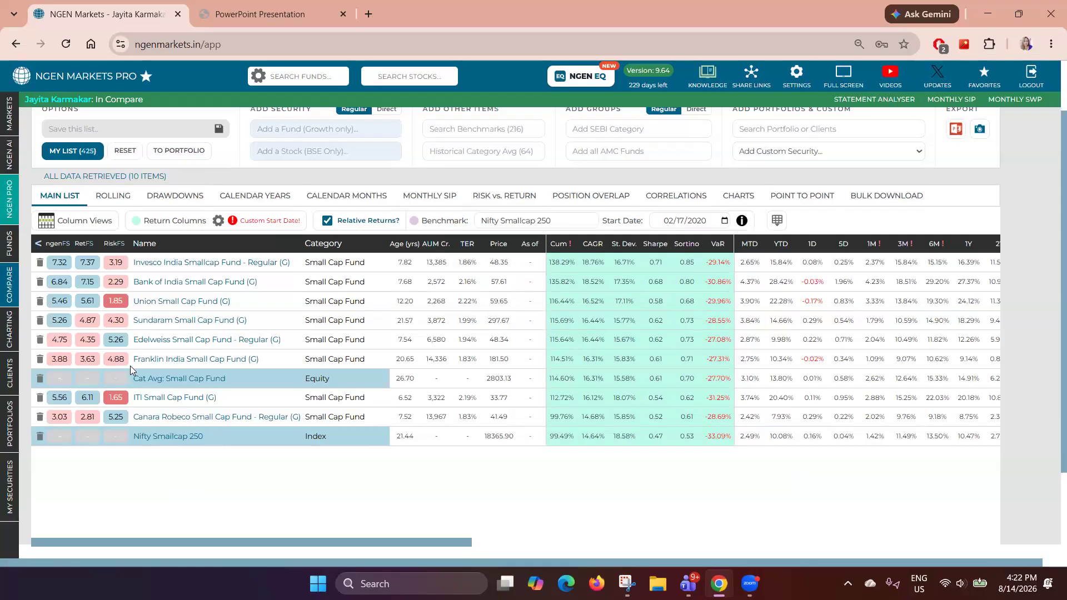
- Open the rolling returns analysis and set its start date to 08/02/2021
click(121, 198)
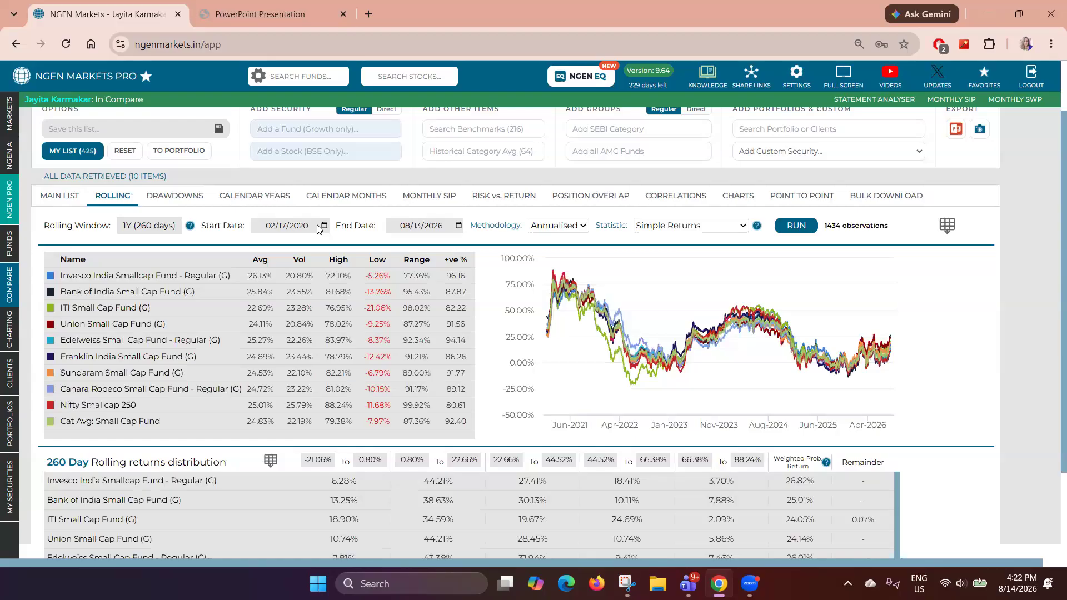
drag(213, 228, 375, 228)
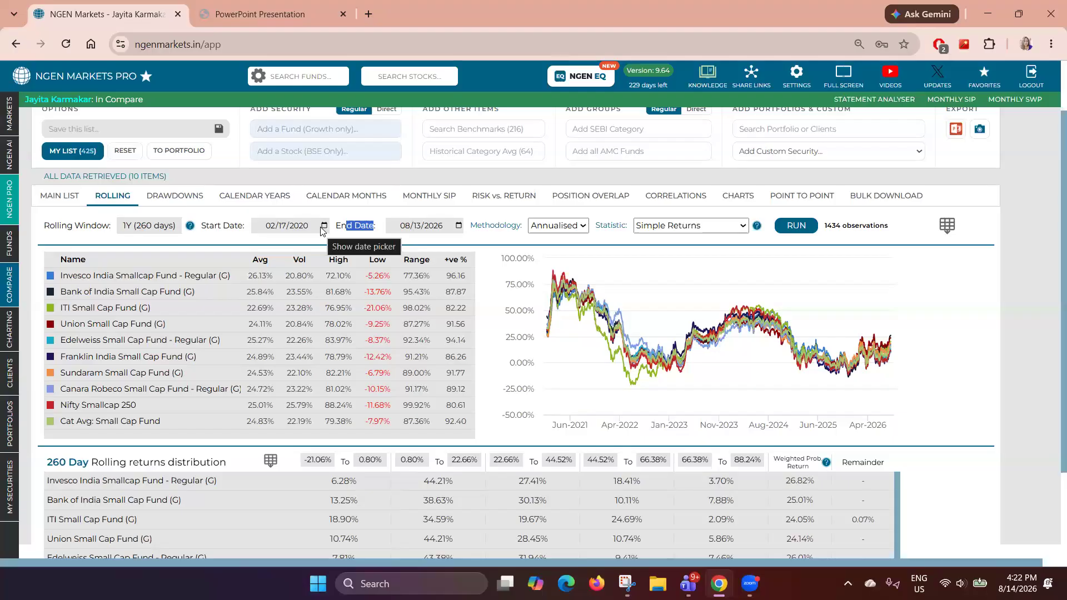
click(322, 226)
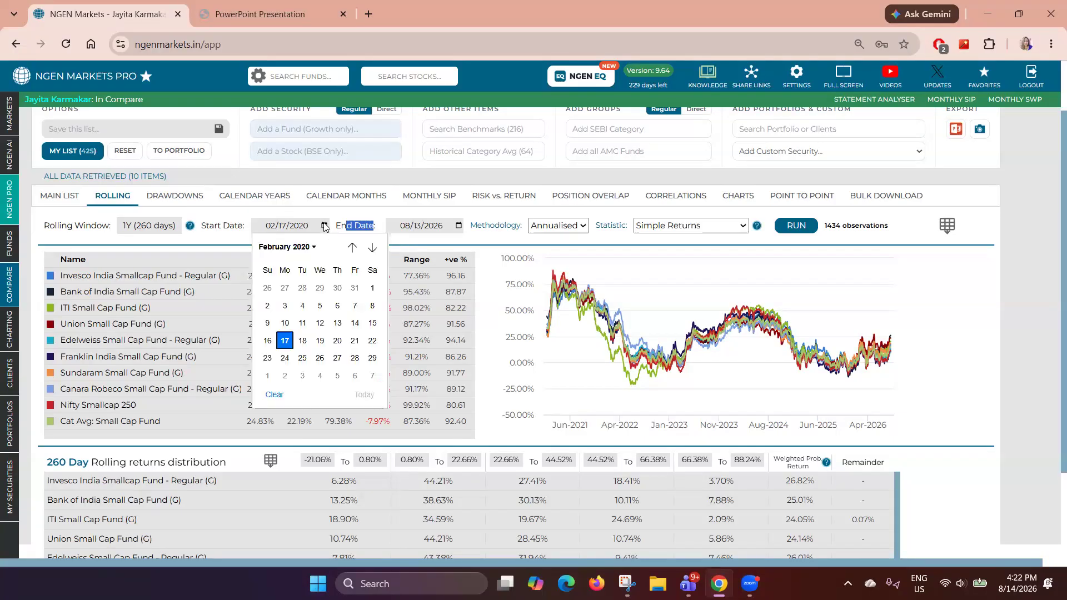
click(299, 249)
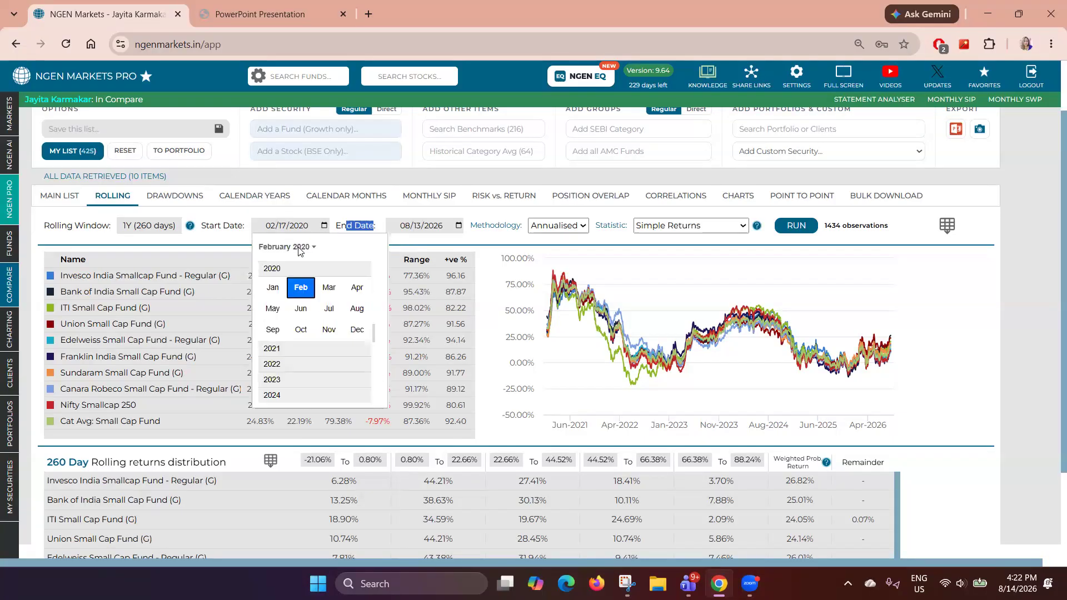
click(288, 343)
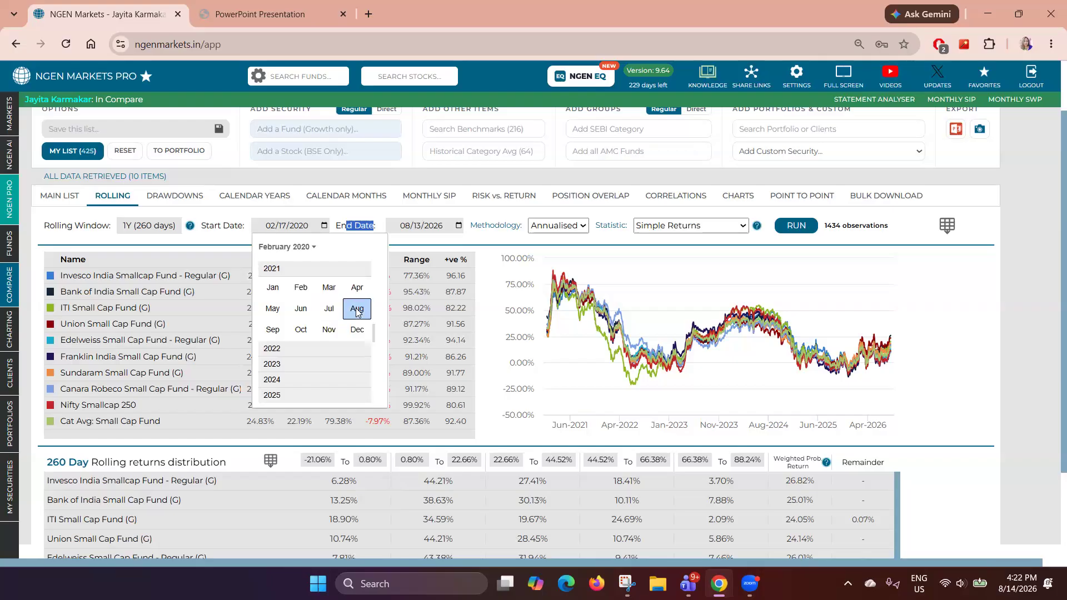
click(357, 307)
click(284, 288)
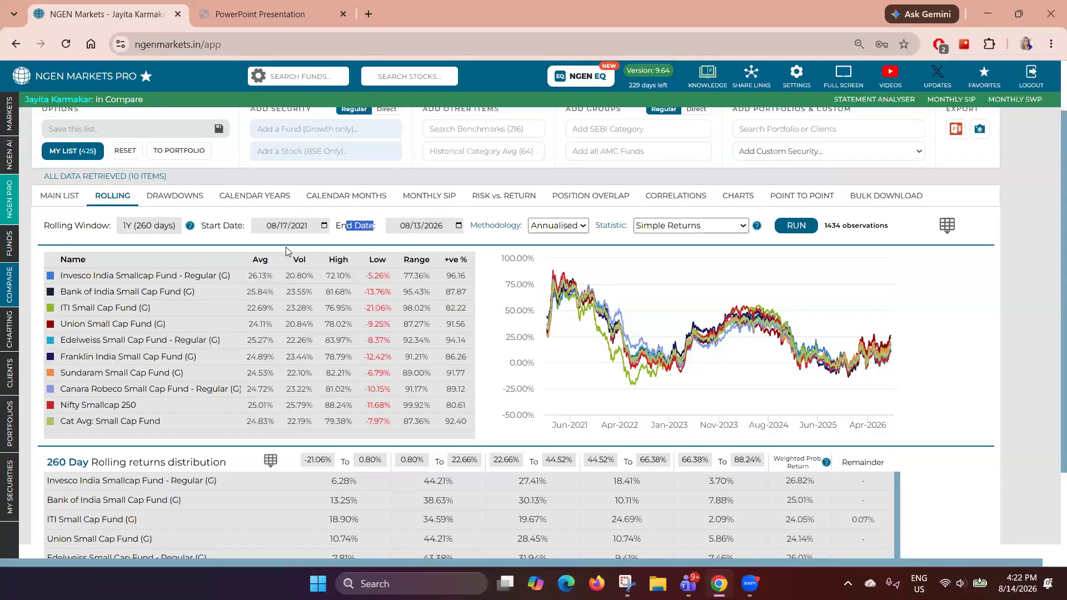
- Set the rolling window to 3Y (780 days) and run the rolling returns analysis
drag(51, 225, 92, 227)
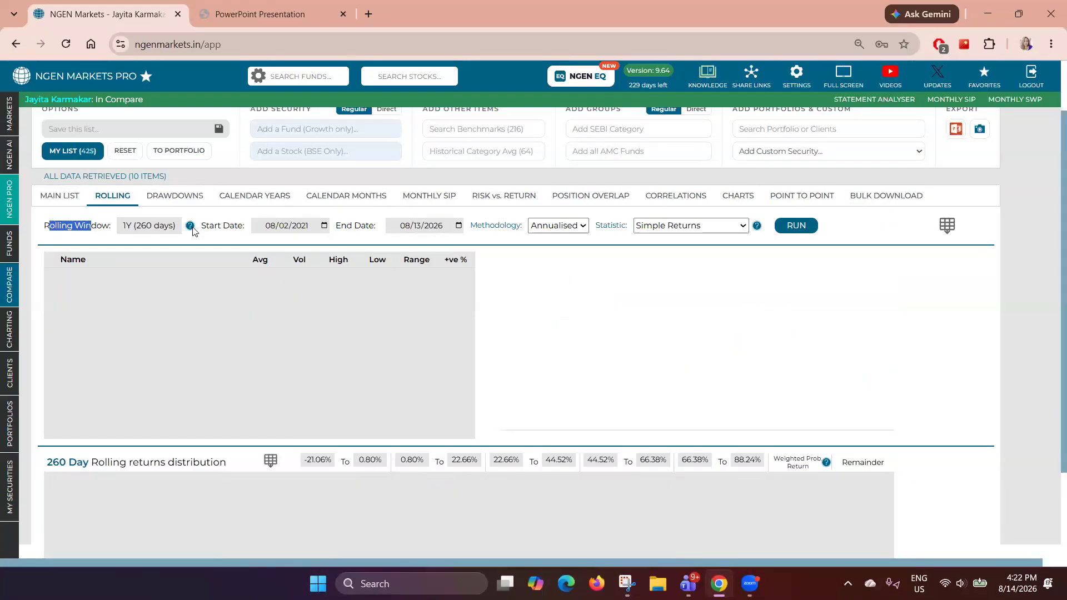
mouse_move(192, 230)
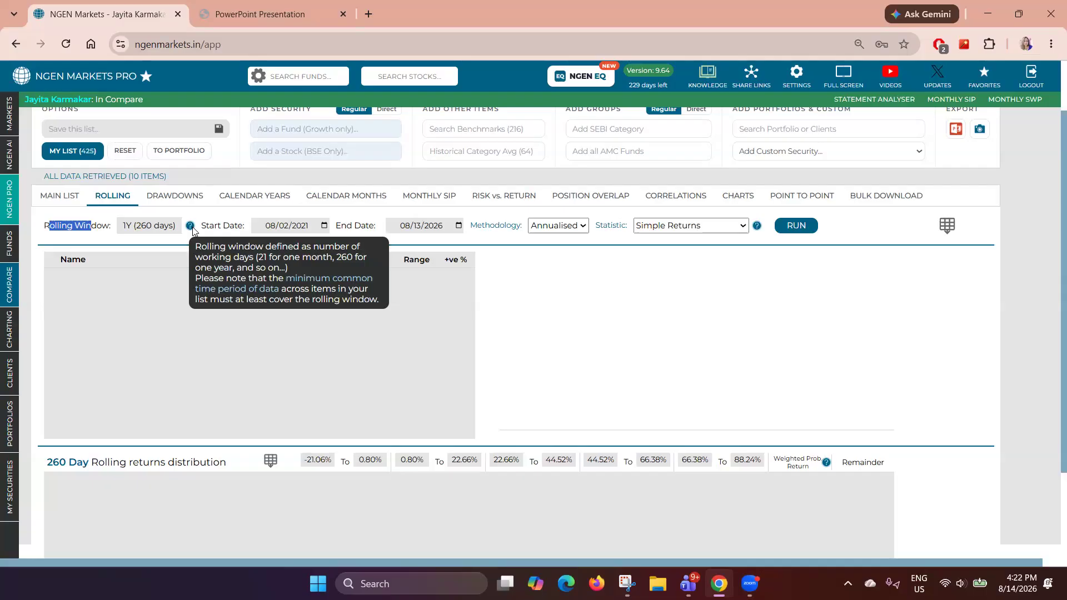
click(185, 229)
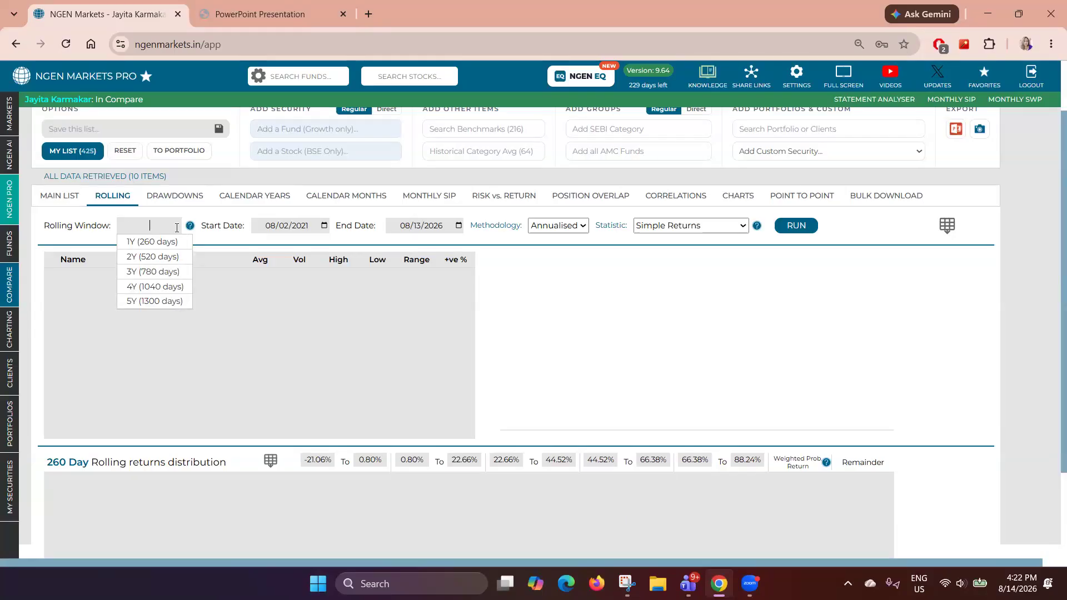
click(165, 278)
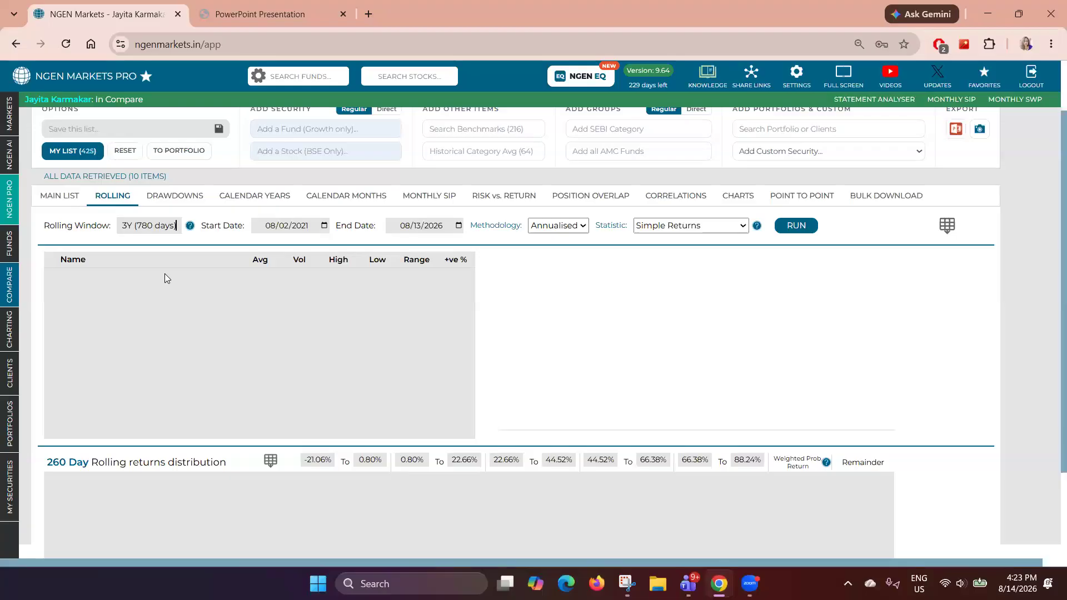
click(800, 233)
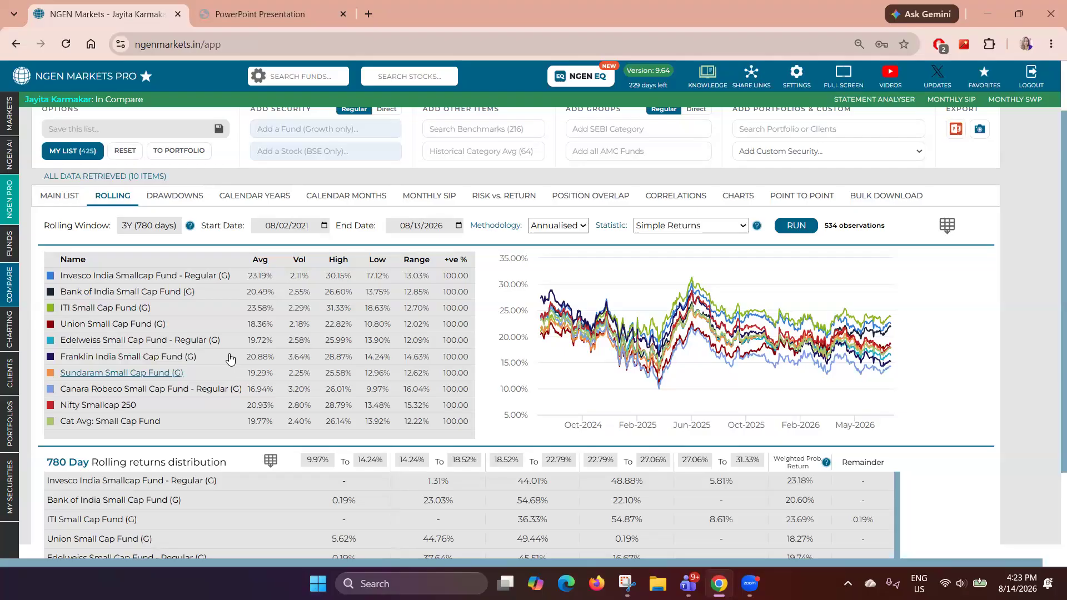
- Sort the rolling returns table by average return and examine volatility, high, low and range
click(260, 259)
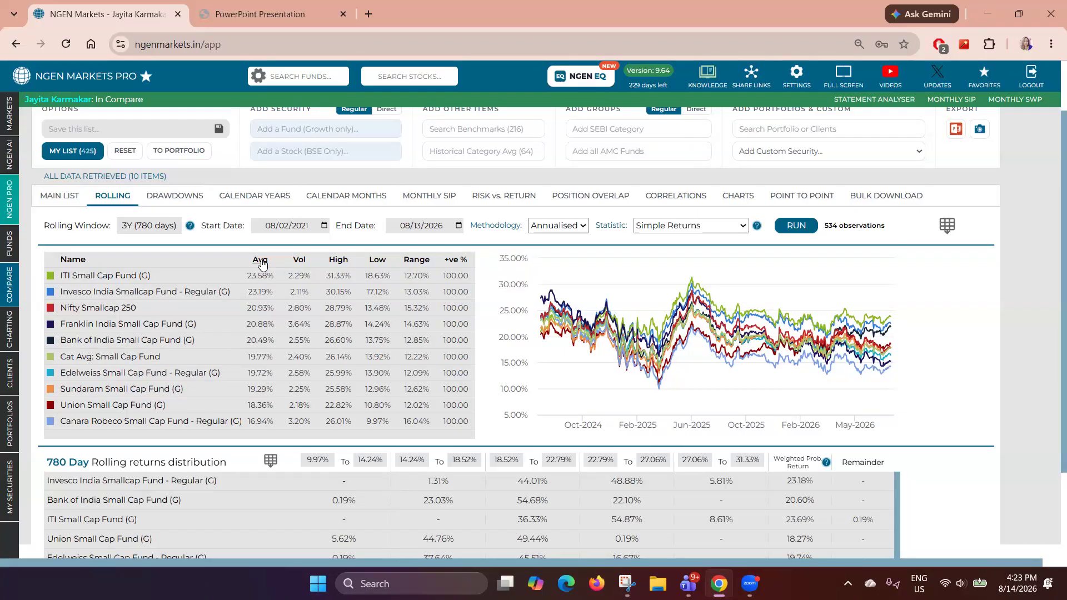
click(261, 261)
click(261, 261)
mouse_move(414, 263)
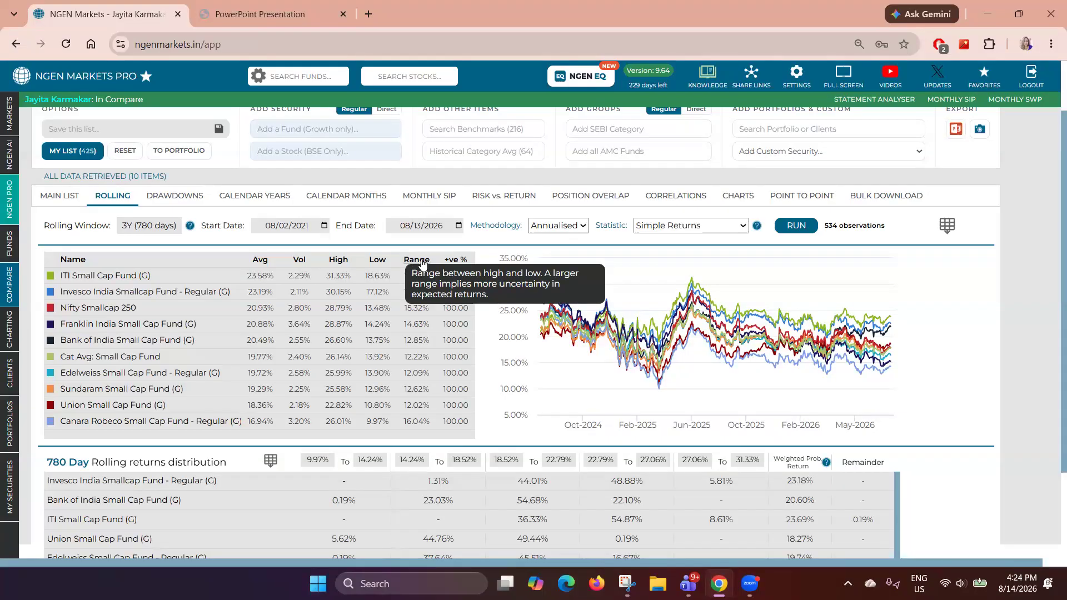
mouse_move(466, 266)
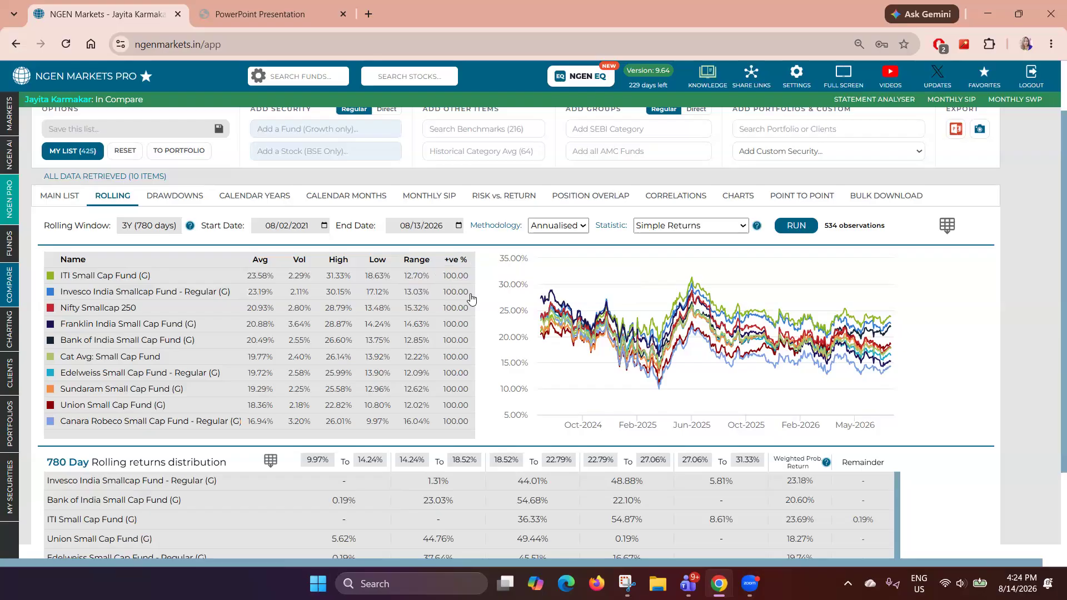
- Change the rolling window to 1Y (260 days) and rerun the rolling returns analysis
drag(467, 325, 465, 349)
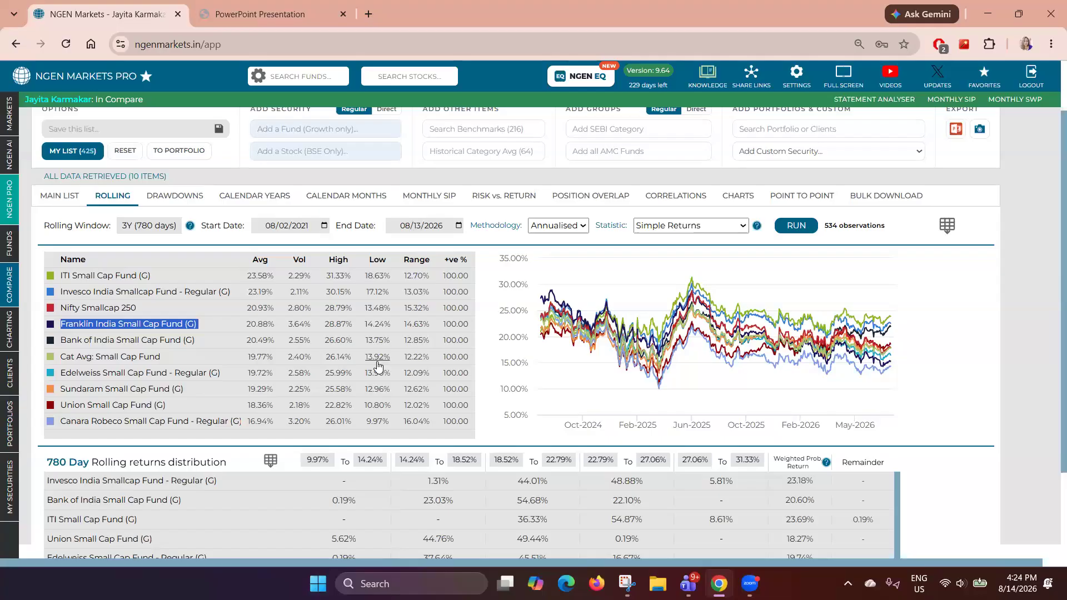
mouse_move(468, 268)
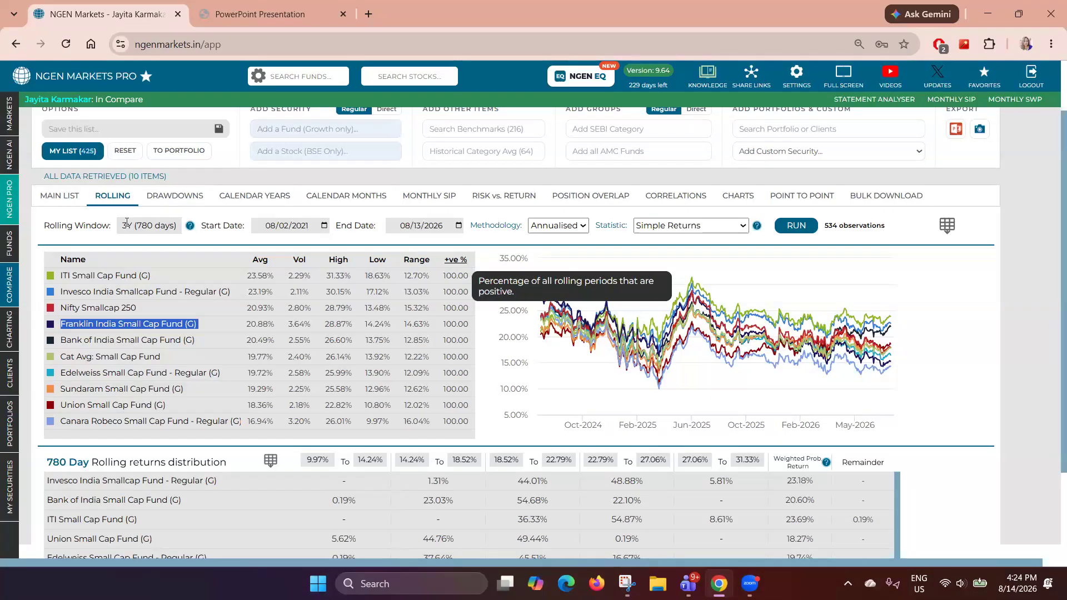
click(146, 226)
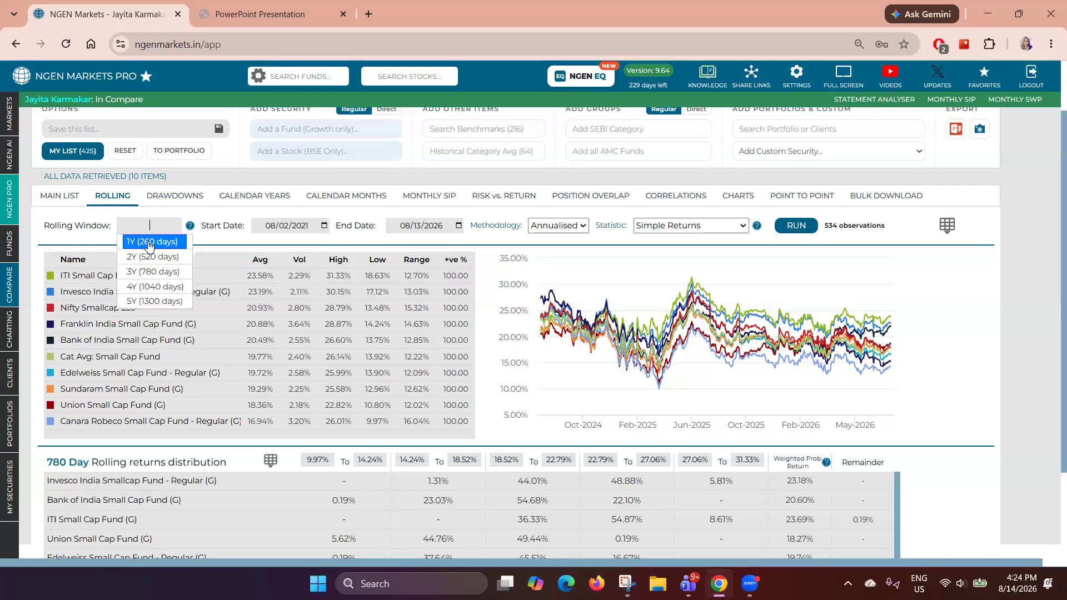
click(148, 242)
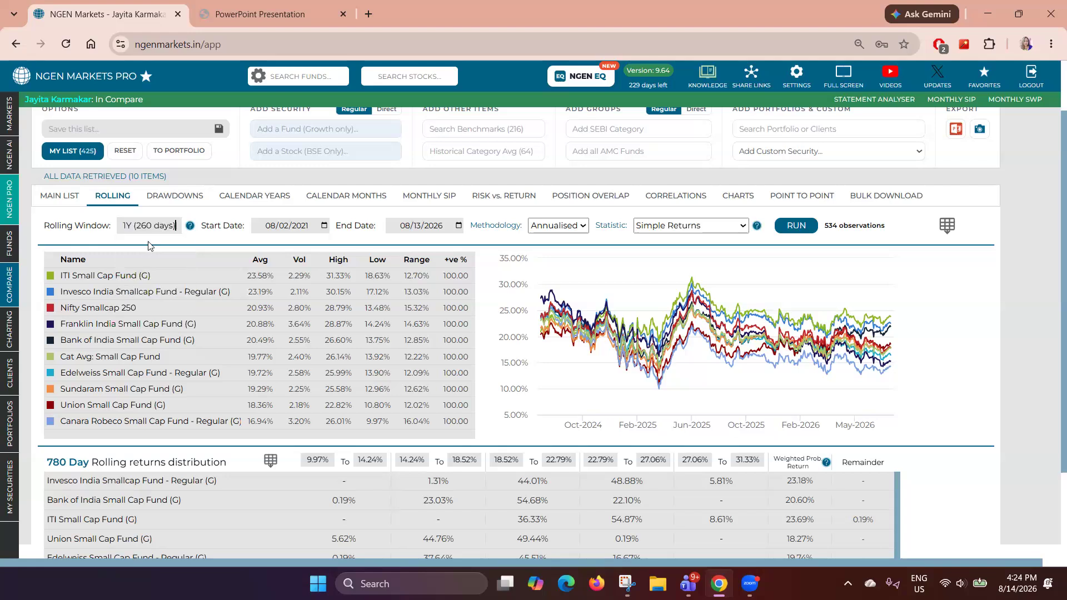
click(795, 226)
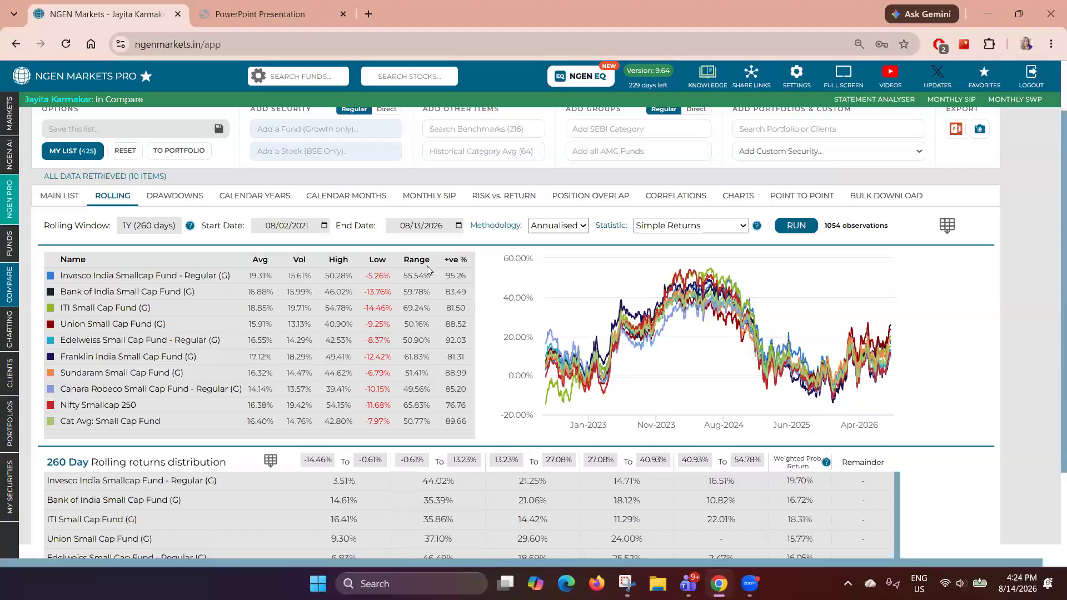
- Sort the 1-year rolling returns table by average return
click(260, 259)
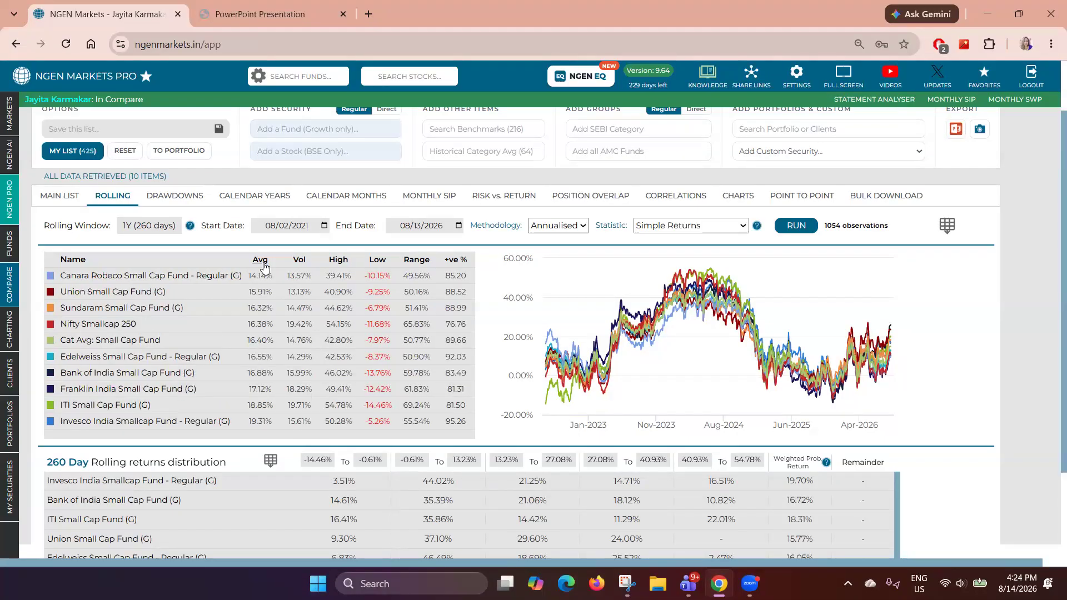
click(264, 268)
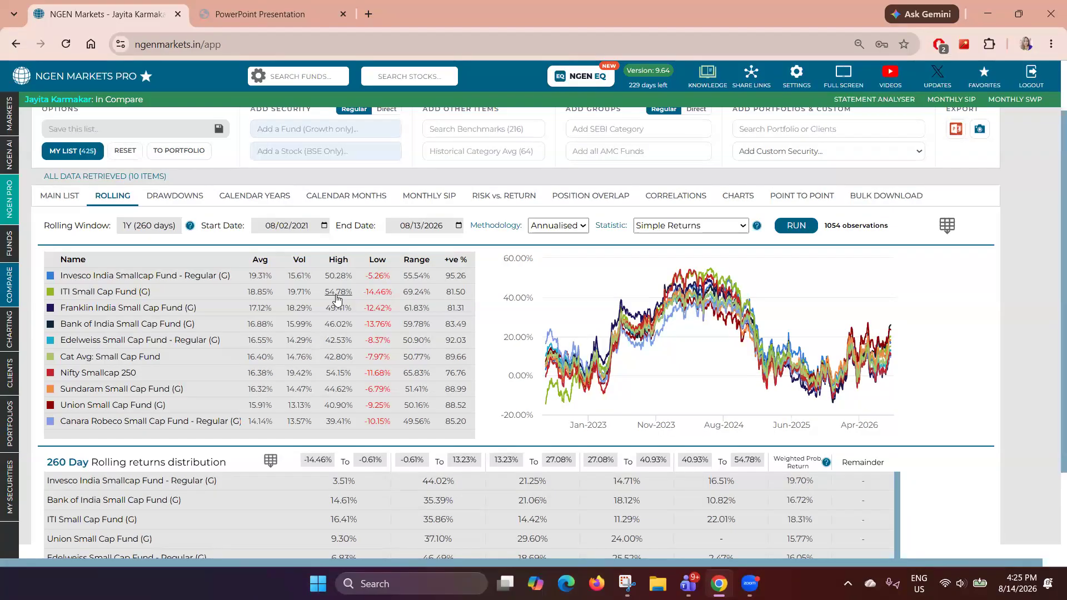
mouse_move(716, 275)
- Open the drawdowns analysis and sort the funds by worst drawdown size
click(187, 197)
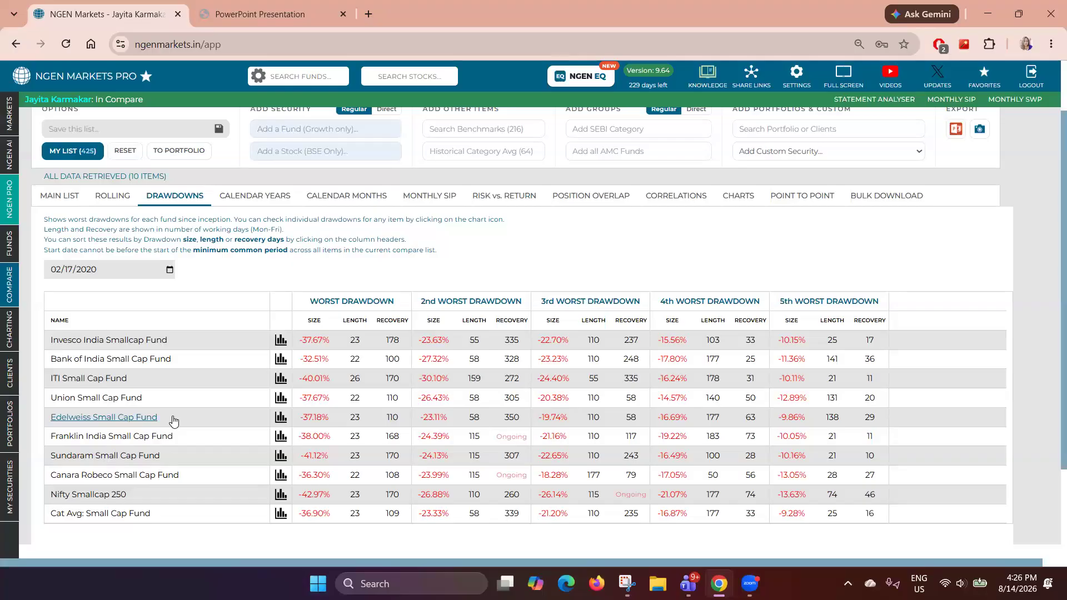
scroll(326, 275, down, 2)
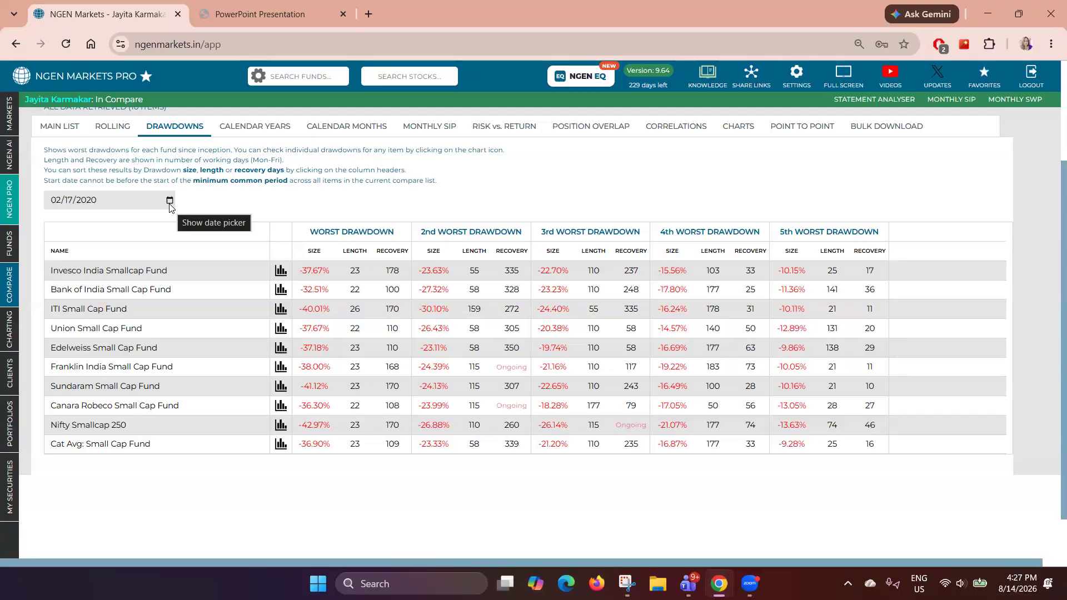
click(314, 251)
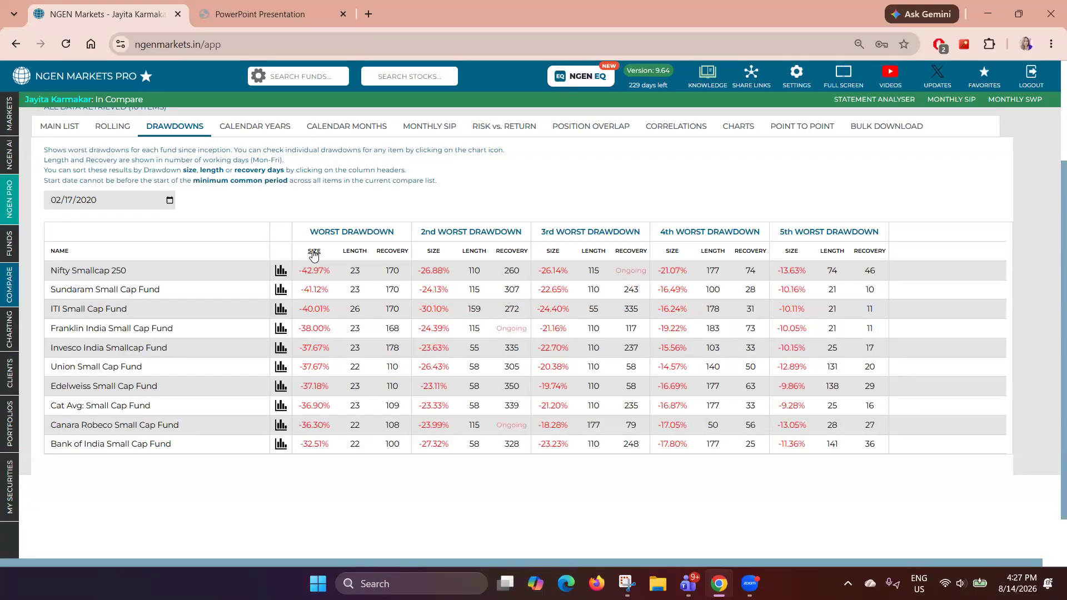
drag(299, 271, 326, 275)
double_click(354, 270)
mouse_move(385, 268)
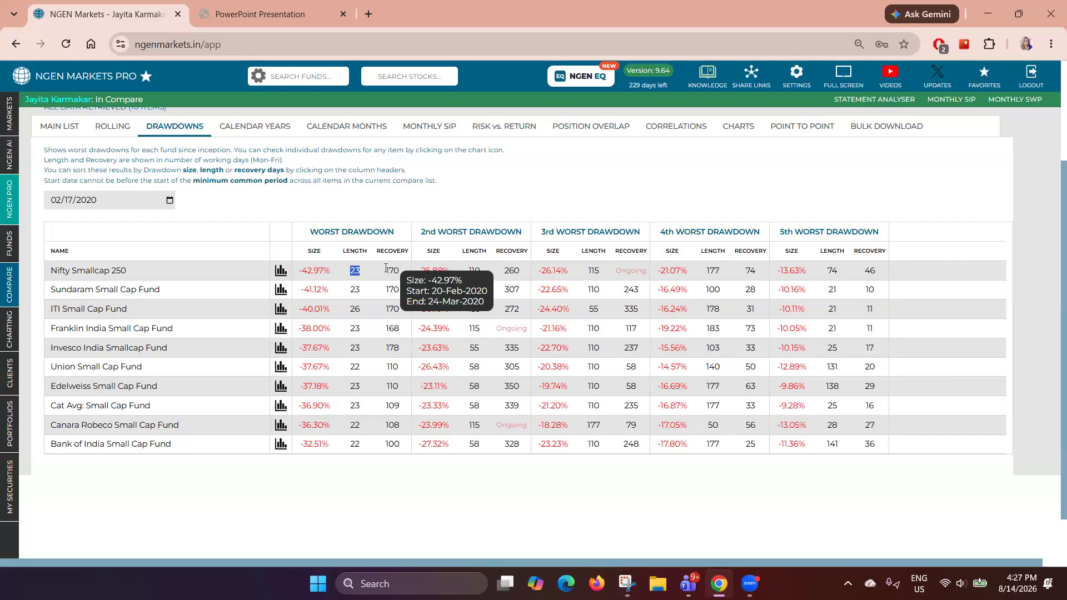
drag(386, 270, 396, 270)
- Open the Nifty Smallcap 250 drawdown chart and examine its five worst drawdowns, then close it
click(280, 272)
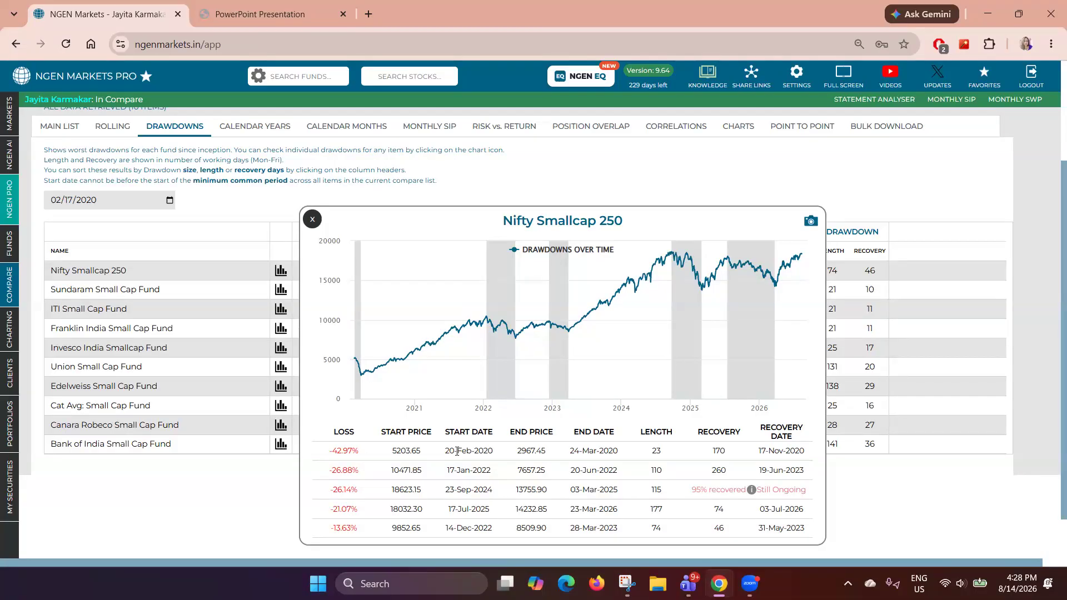
drag(446, 452, 501, 452)
double_click(401, 451)
drag(571, 451, 619, 455)
drag(517, 451, 553, 456)
drag(652, 451, 673, 457)
click(603, 449)
triple_click(603, 449)
drag(712, 460, 726, 464)
drag(760, 452, 814, 457)
click(313, 219)
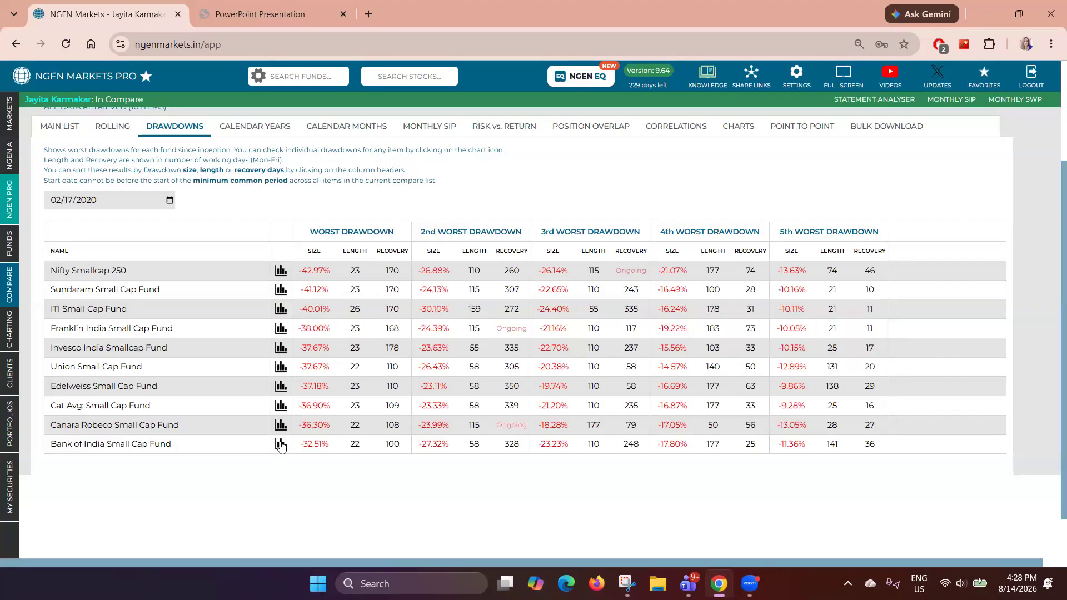
- Examine the Bank of India Small Cap Fund drawdown chart, zooming into the 2020 drawdown, then close it
drag(303, 448, 336, 448)
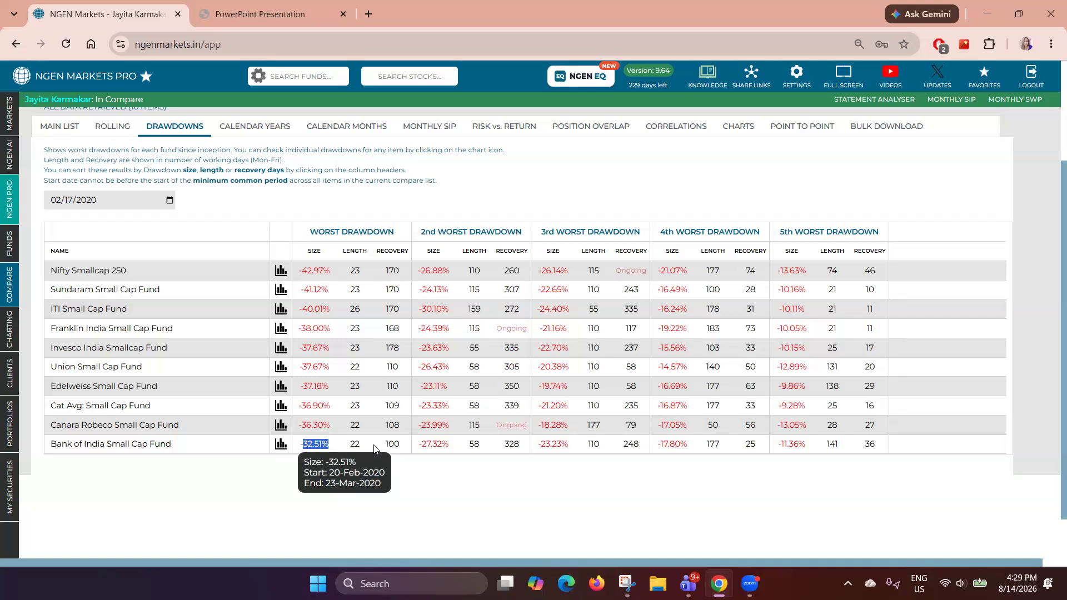
drag(383, 448, 404, 448)
click(281, 445)
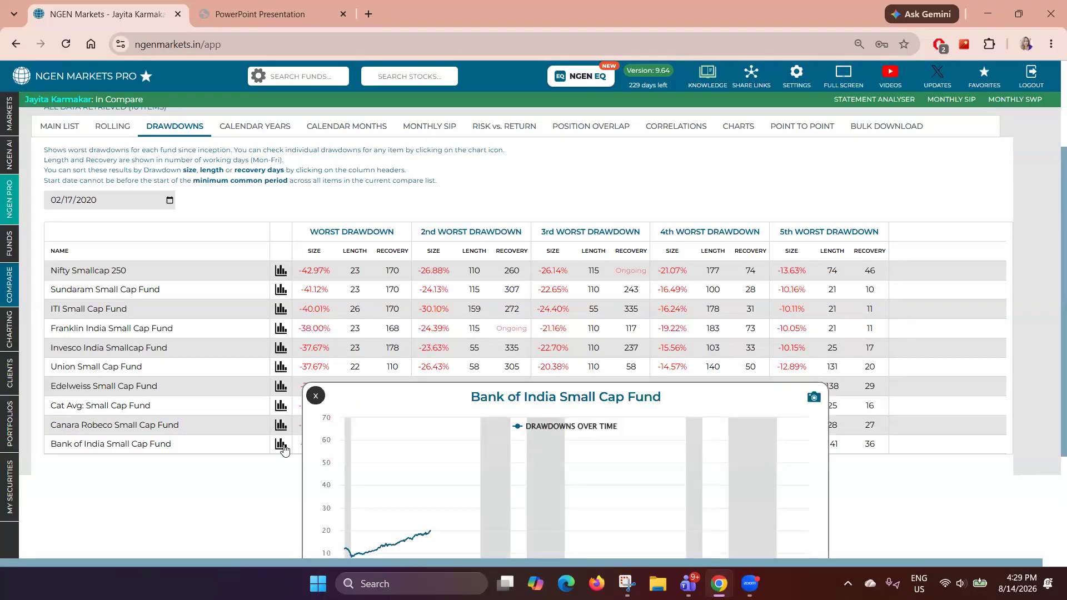
scroll(284, 449, down, 3)
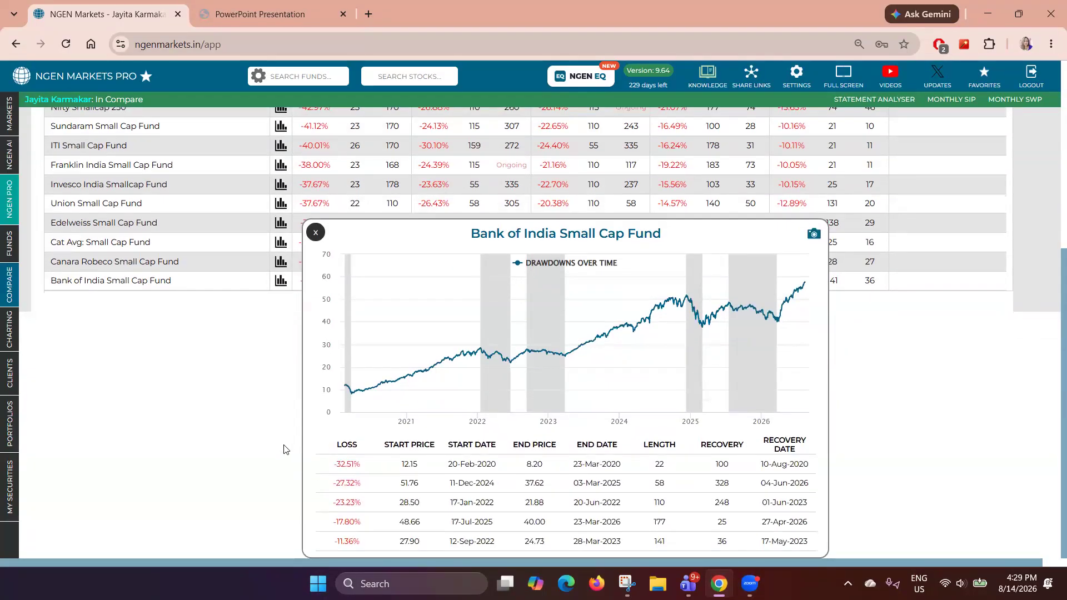
drag(442, 464, 510, 467)
drag(397, 464, 428, 467)
drag(573, 464, 621, 464)
drag(526, 464, 543, 472)
drag(655, 464, 671, 463)
drag(574, 464, 628, 466)
drag(715, 465, 732, 470)
double_click(409, 464)
drag(515, 463, 649, 463)
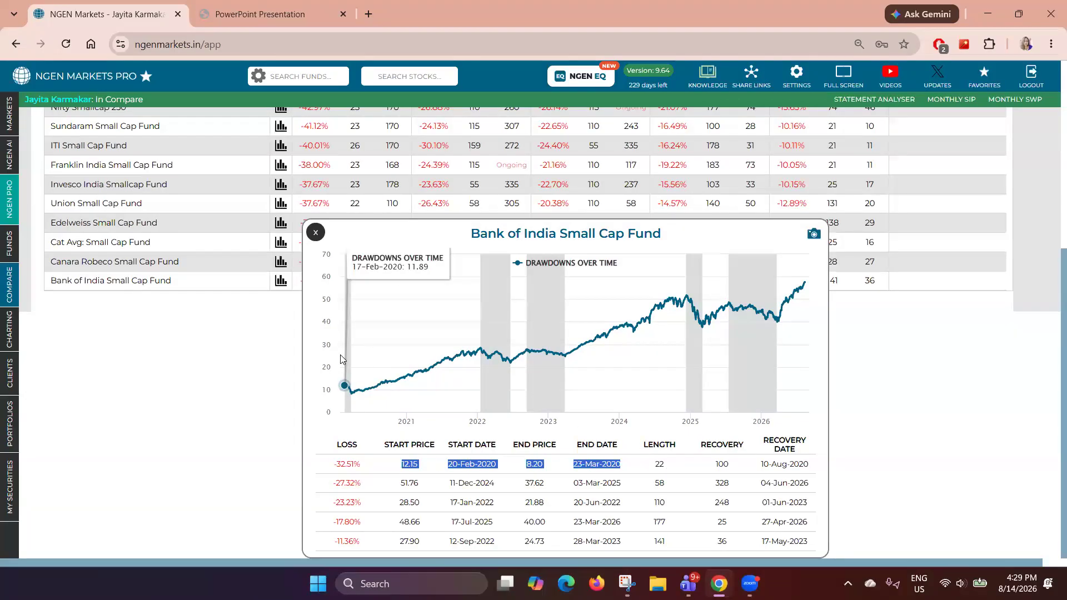
drag(341, 359, 423, 358)
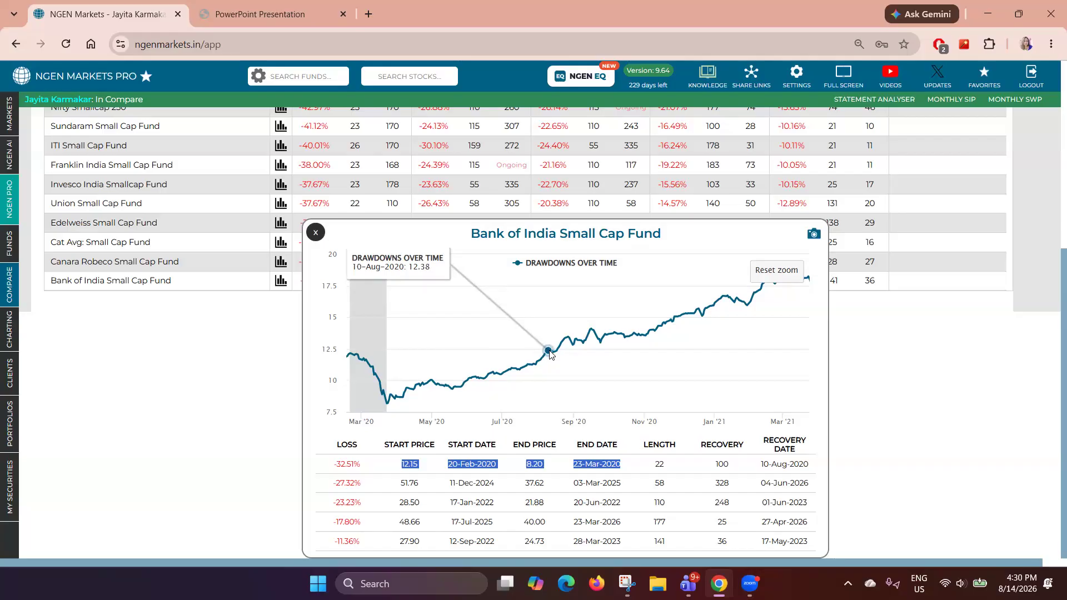
click(316, 234)
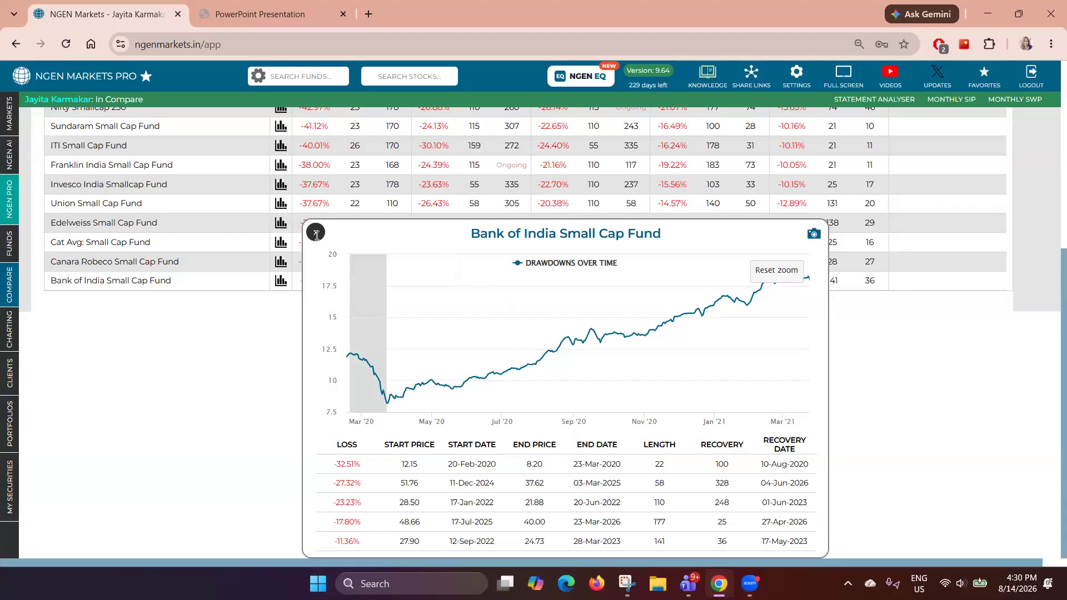
- Open the risk vs. return analysis and view the annualised risk-return chart
scroll(528, 429, up, 2)
scroll(512, 428, up, 3)
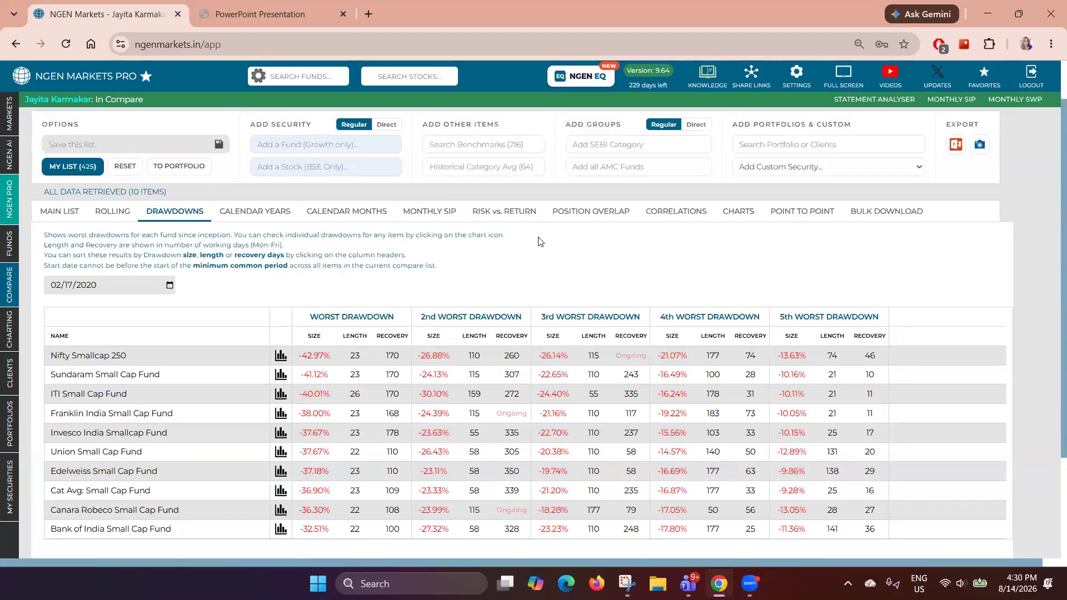
click(506, 213)
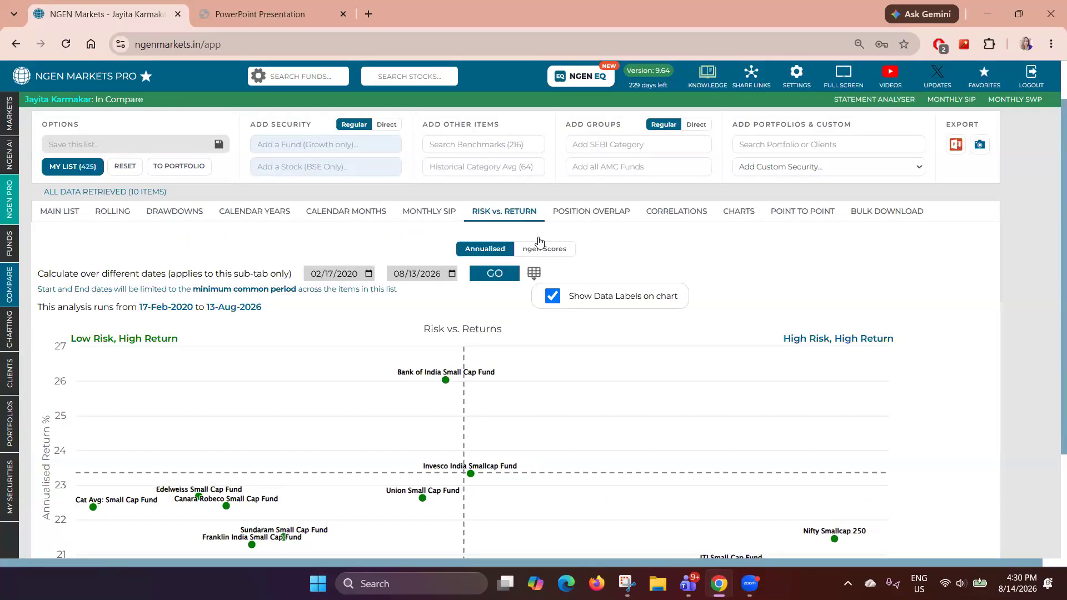
scroll(665, 251, down, 1)
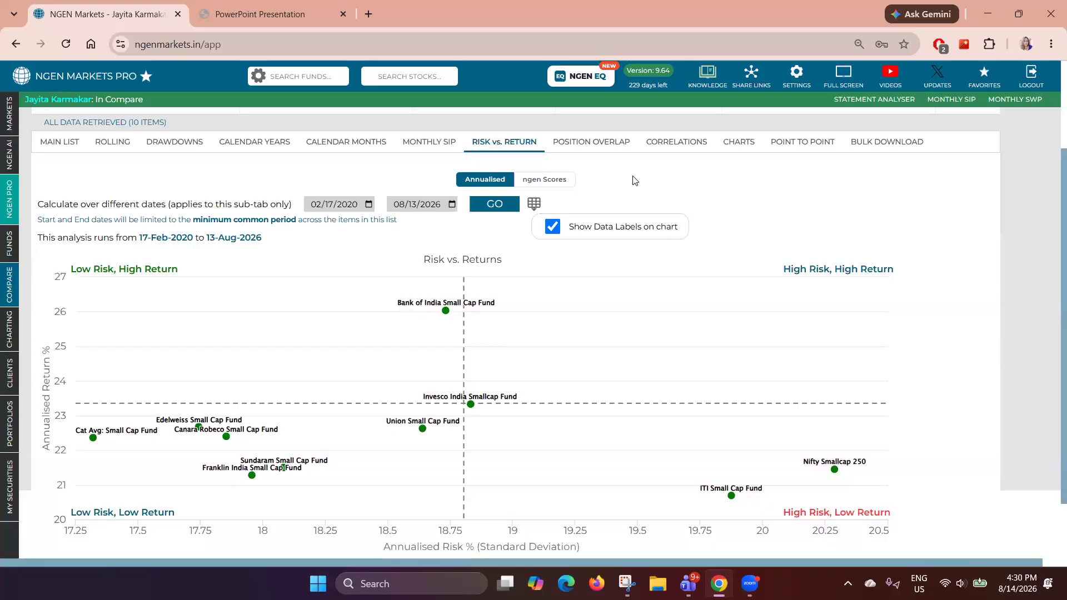
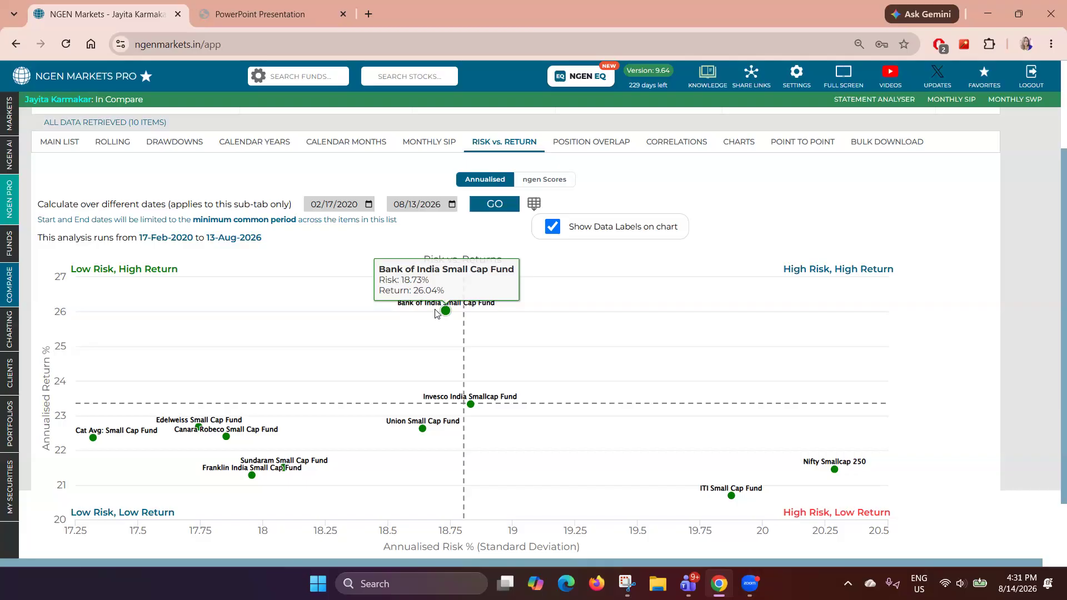
- Examine the risk and return of individual funds on the annualised risk-return chart
mouse_move(837, 455)
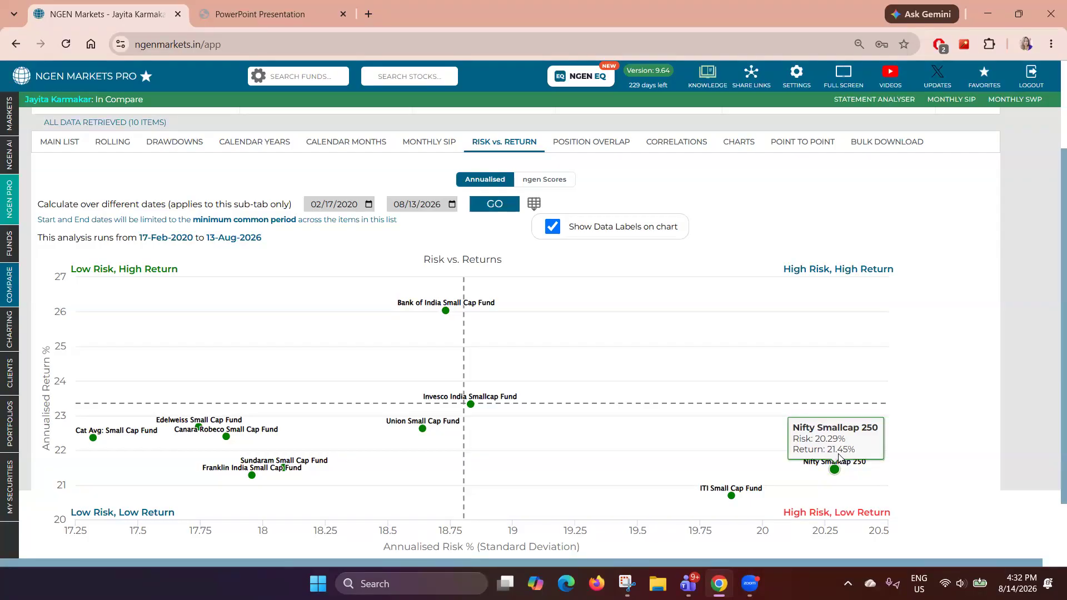
mouse_move(436, 301)
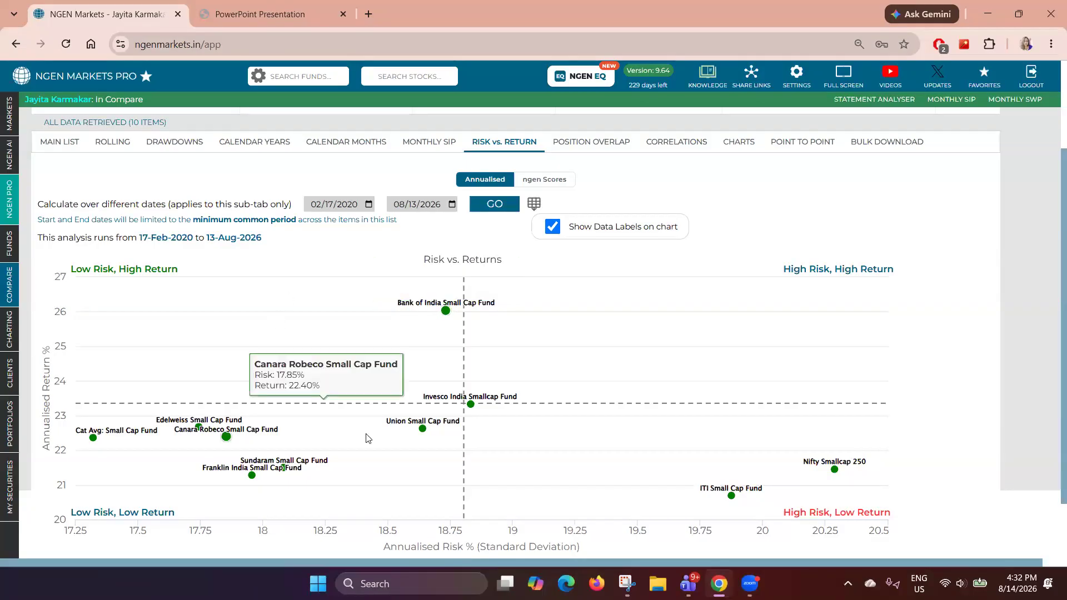
mouse_move(387, 424)
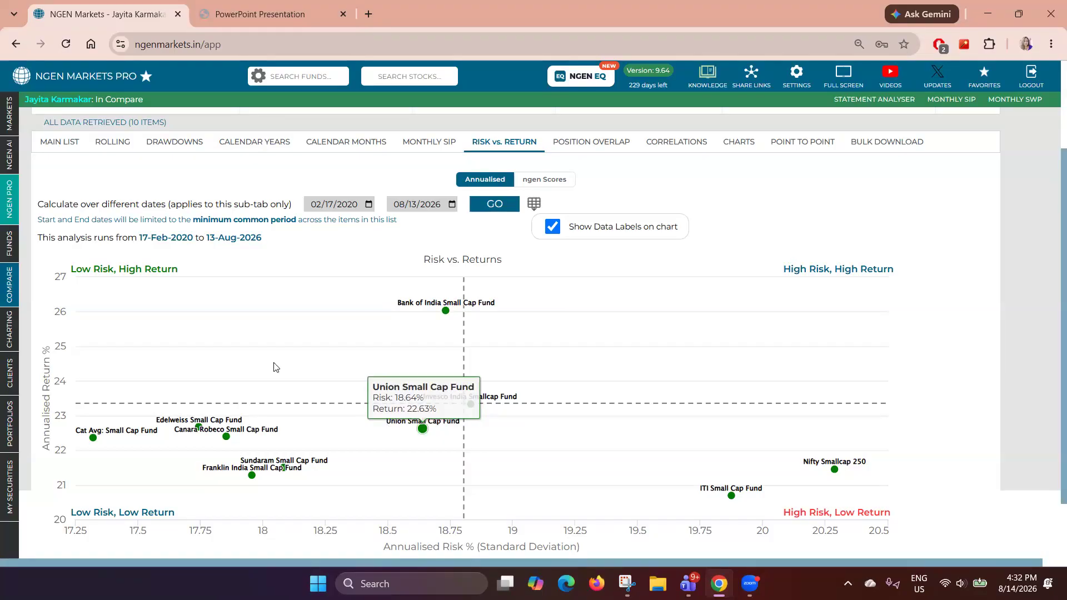
mouse_move(480, 362)
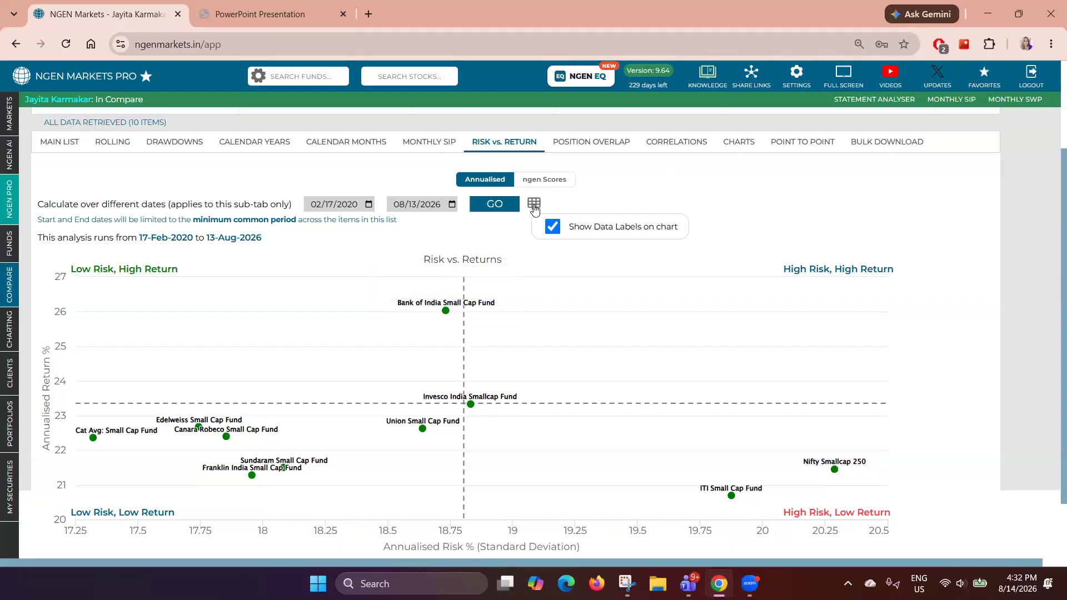
- Switch to the ngen Scores view and examine each fund's risk and return scores
click(559, 180)
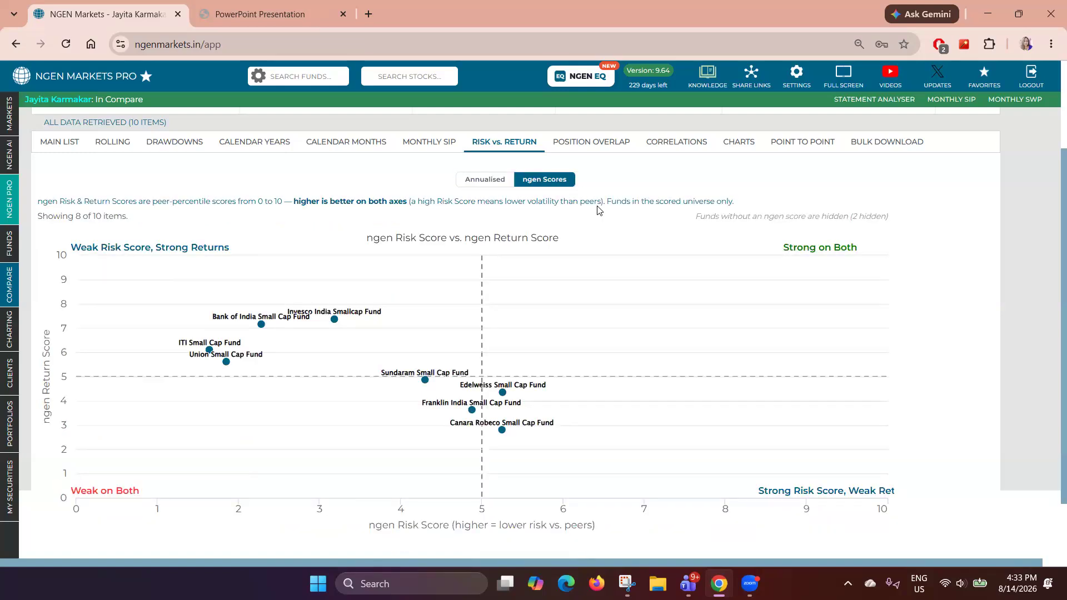
scroll(560, 206, down, 1)
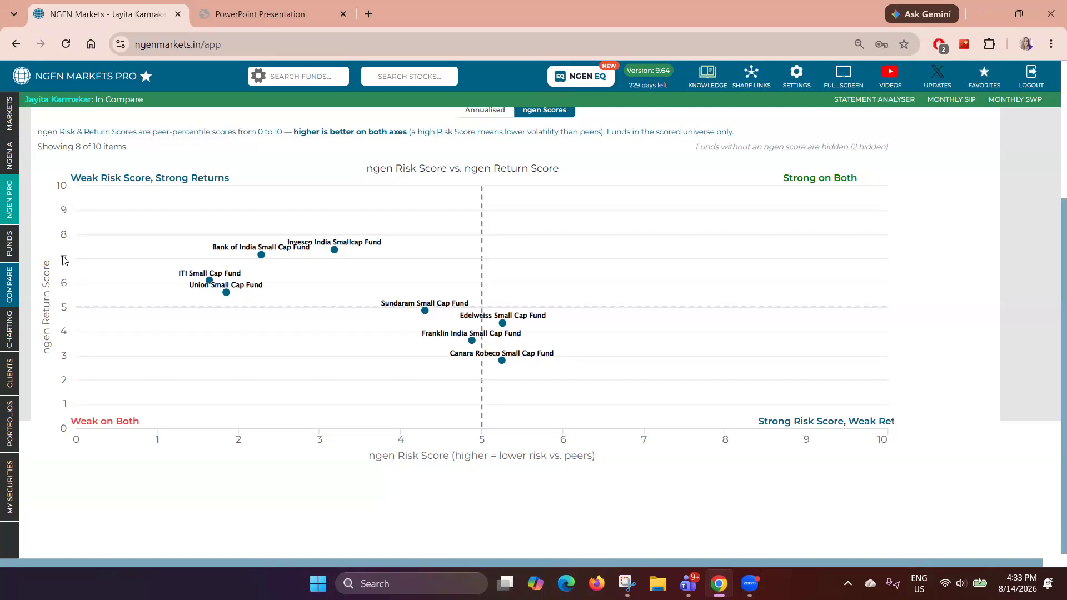
mouse_move(263, 250)
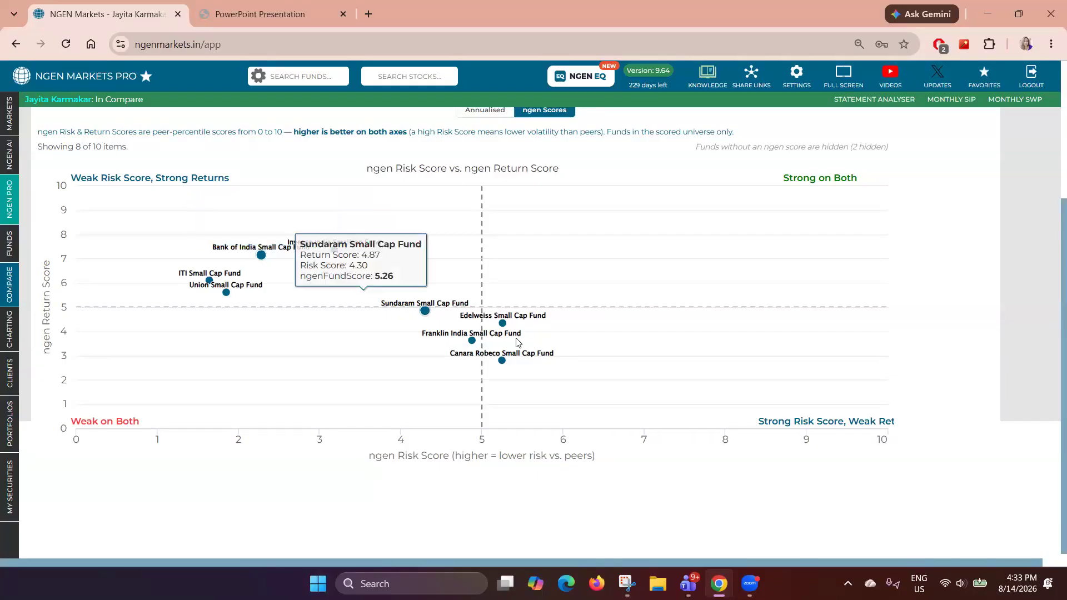
mouse_move(520, 367)
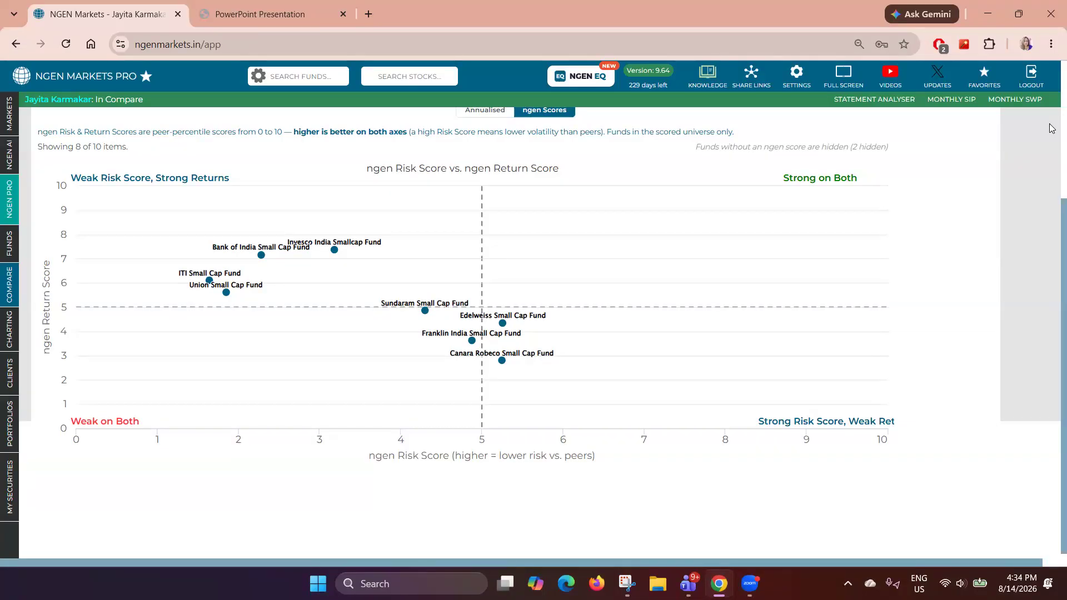
click(149, 5)
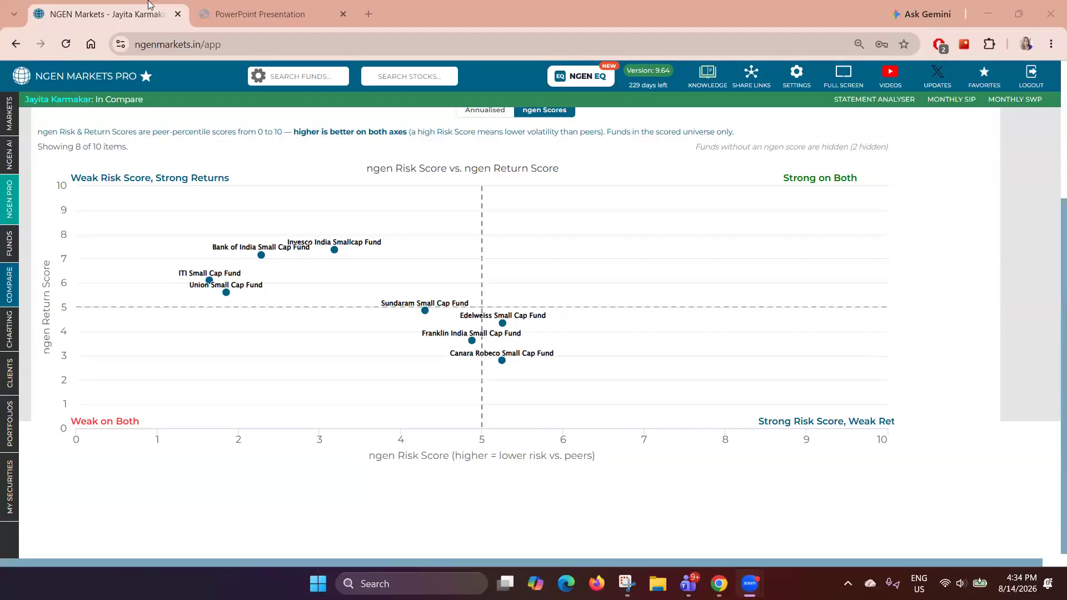
scroll(220, 148, up, 1)
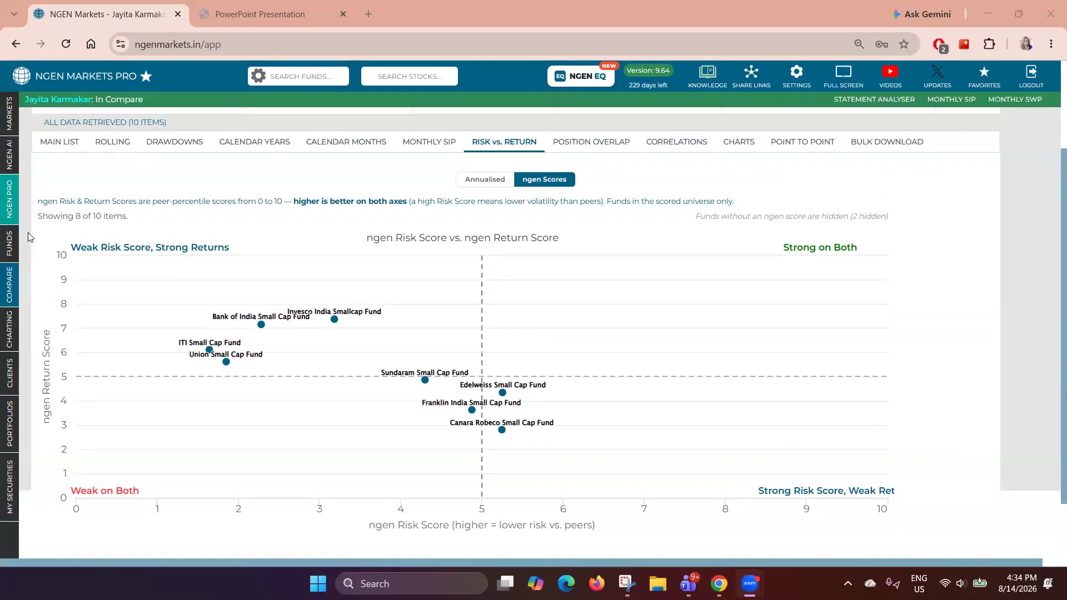
- Return to the main comparison list and toggle the sort order of the CAGR column
click(65, 142)
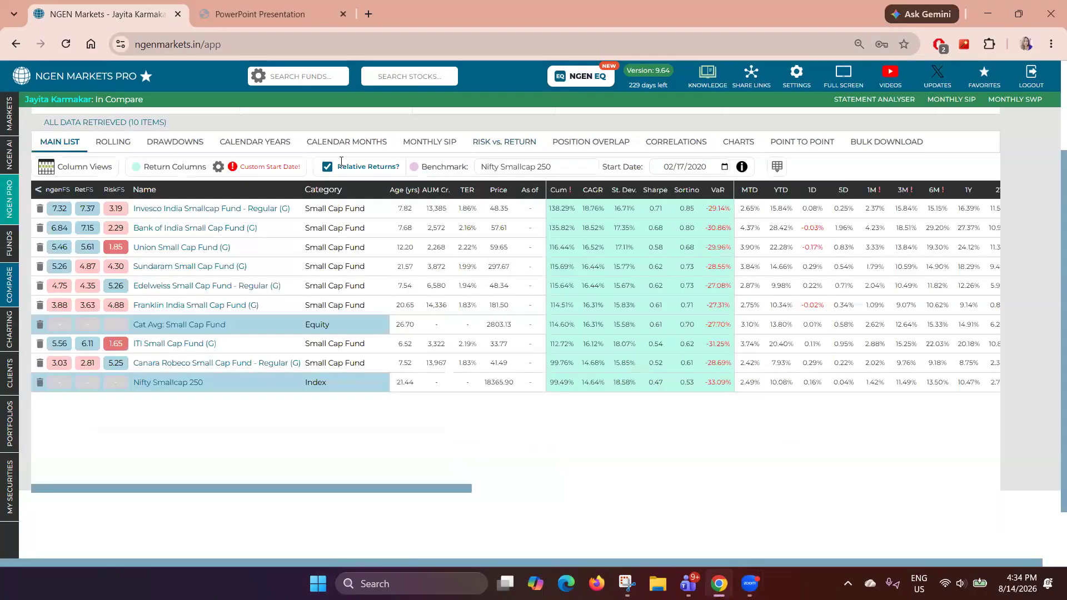
click(590, 191)
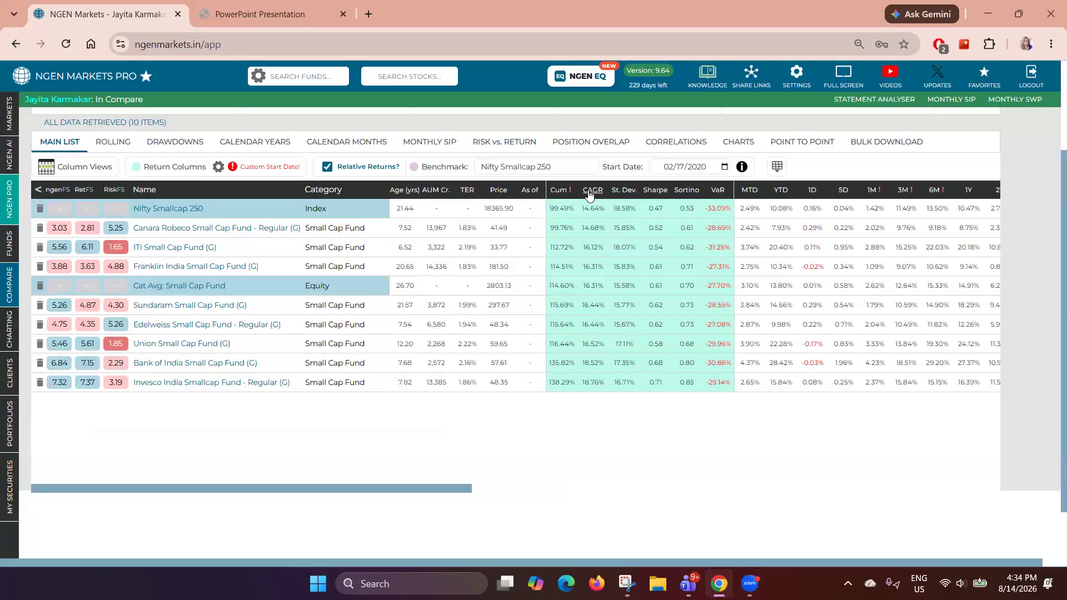
click(590, 191)
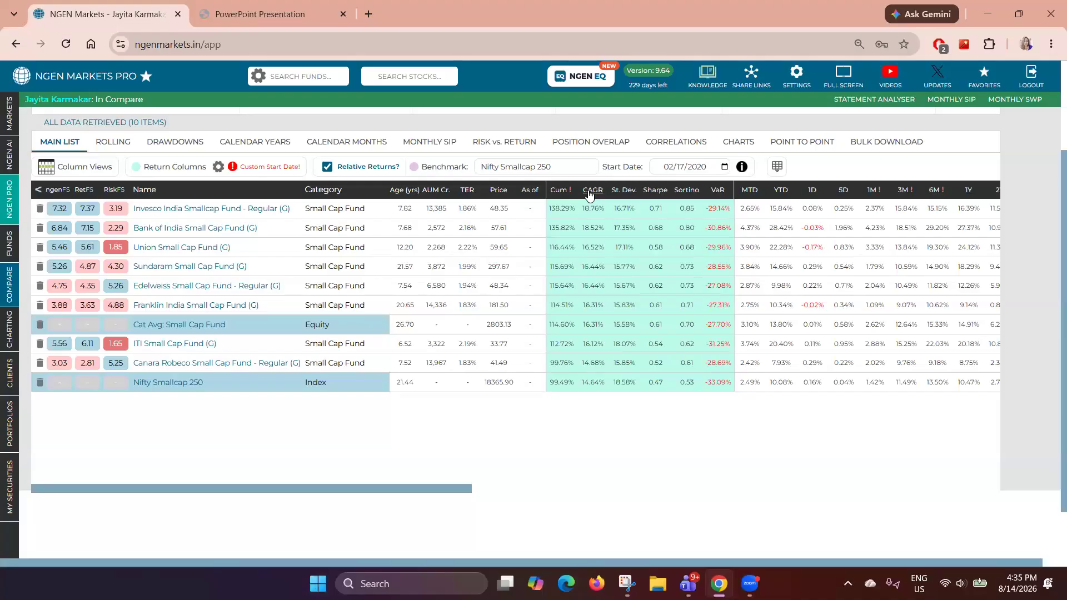
- Open the fund screener query results and send the screened Small Cap funds to the comparison list
mouse_move(24, 258)
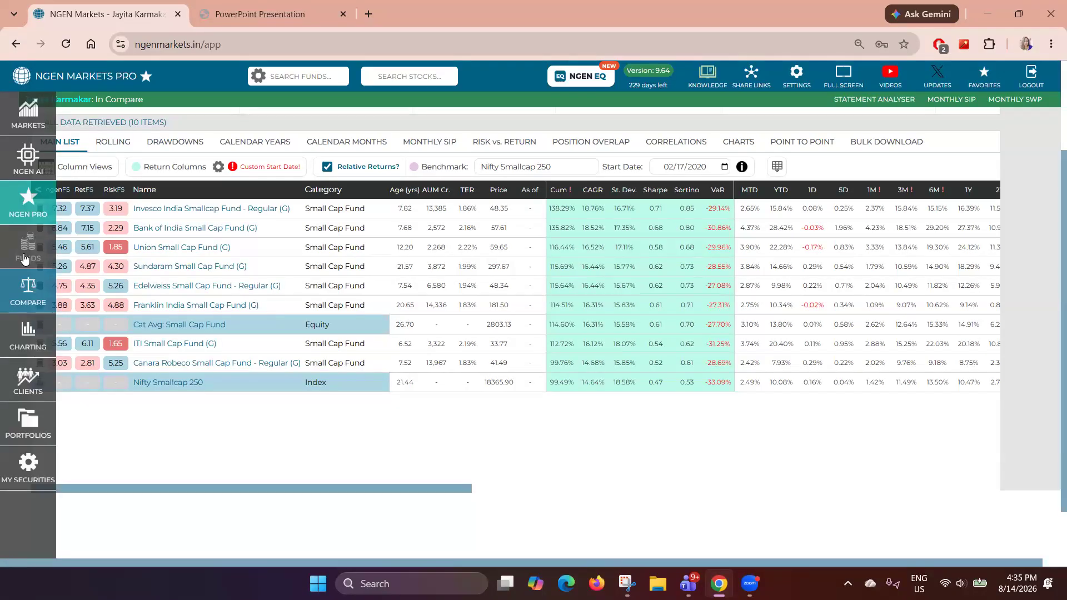
click(24, 258)
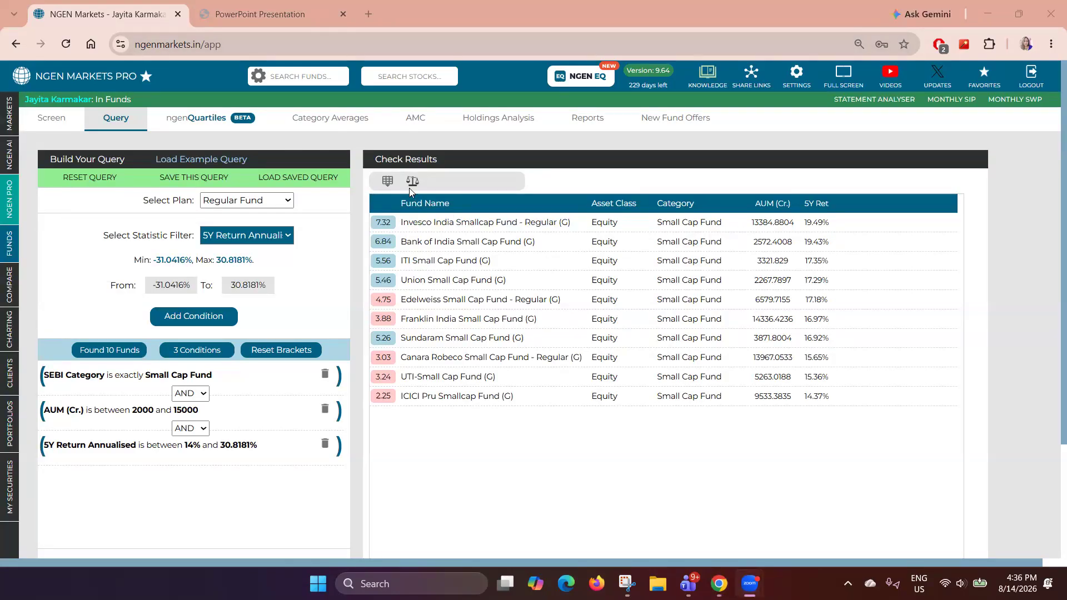
mouse_move(12, 256)
mouse_move(12, 286)
click(412, 182)
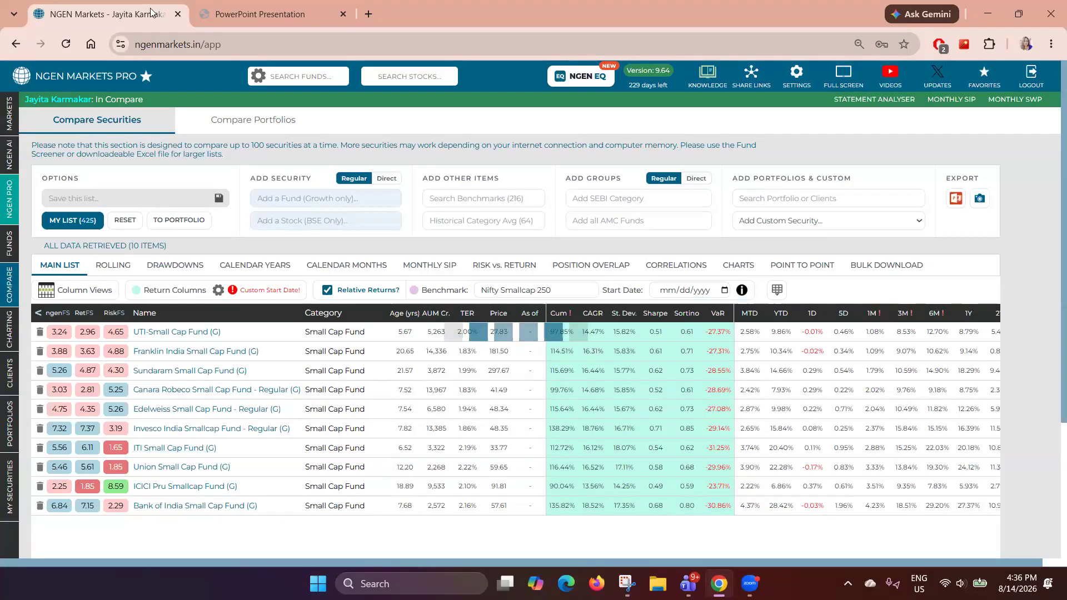
- Set the comparison start date to 08/02/2021 and review the benchmark excess-return columns
click(165, 14)
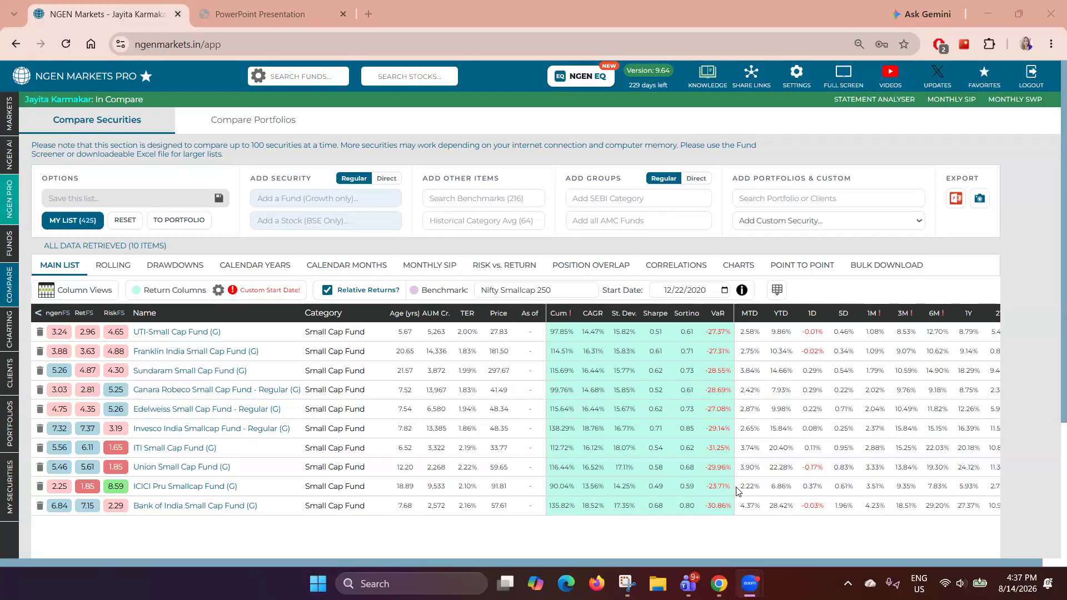
scroll(737, 491, right, 10)
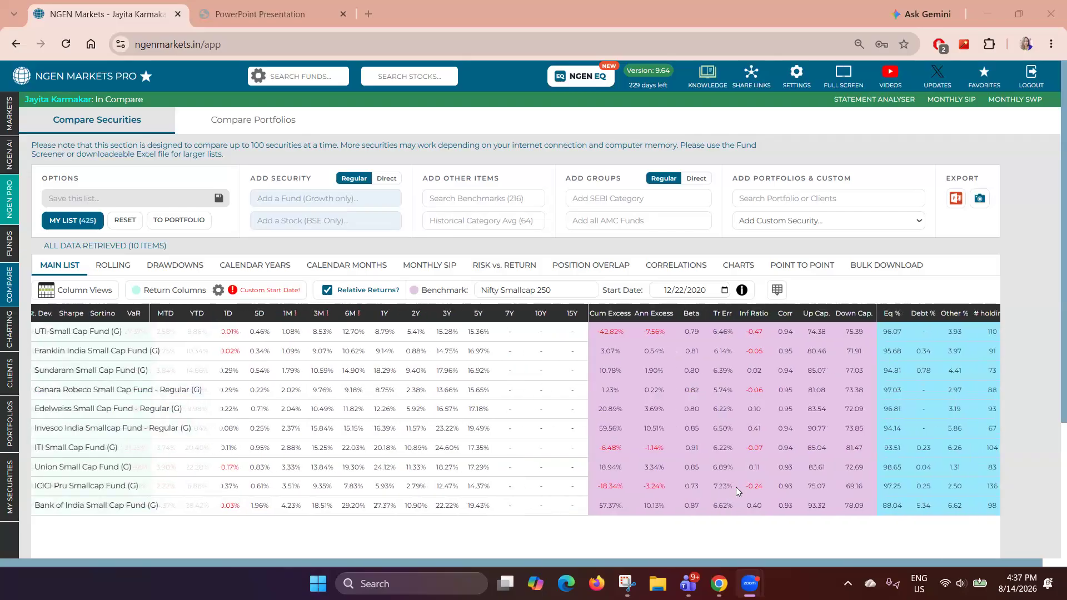
scroll(737, 491, right, 1)
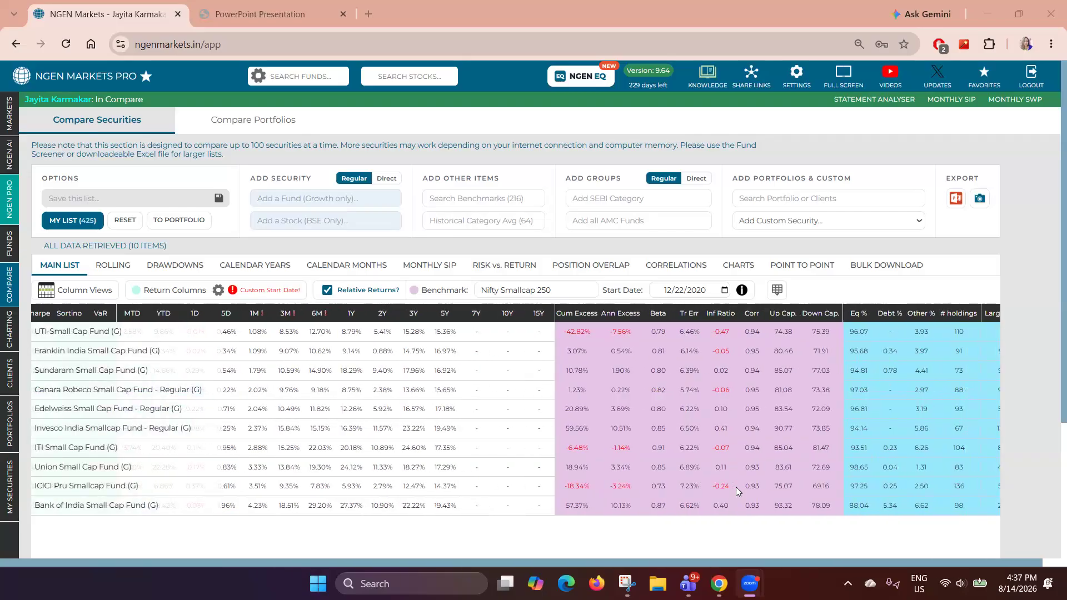
click(723, 291)
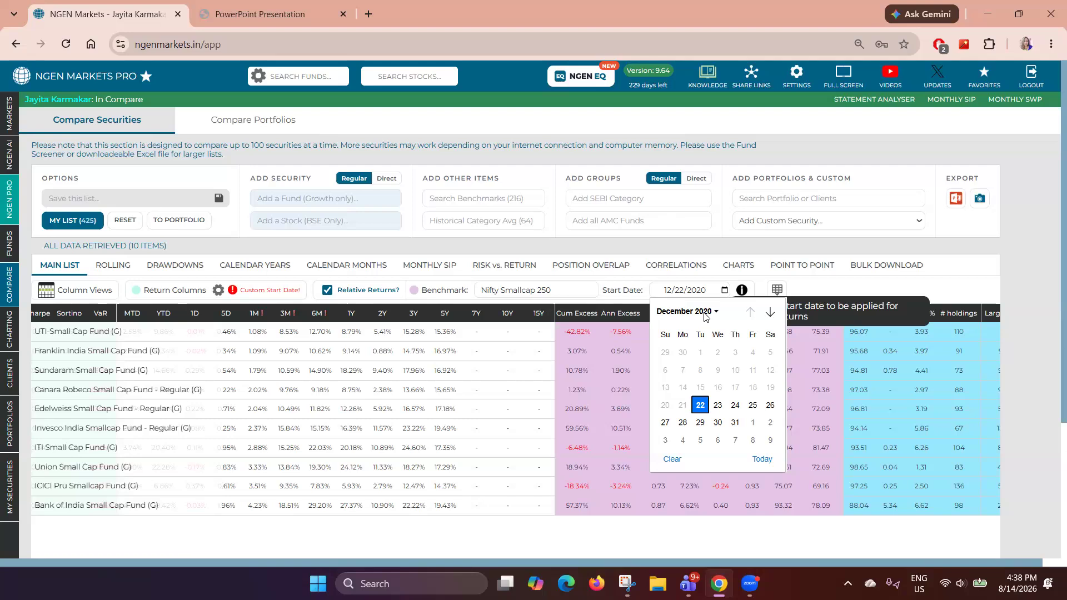
click(705, 315)
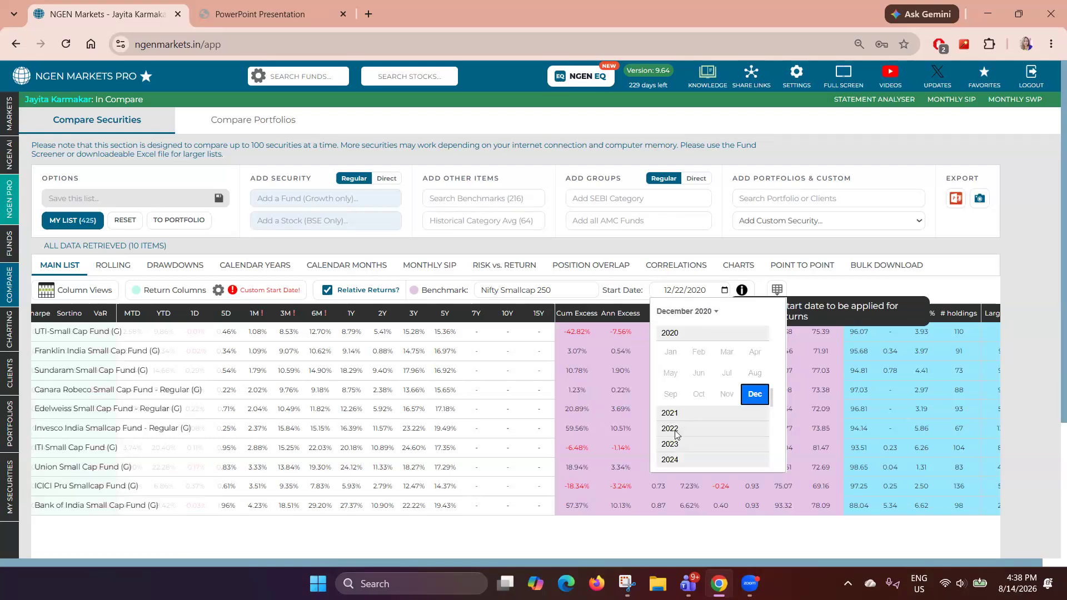
click(672, 414)
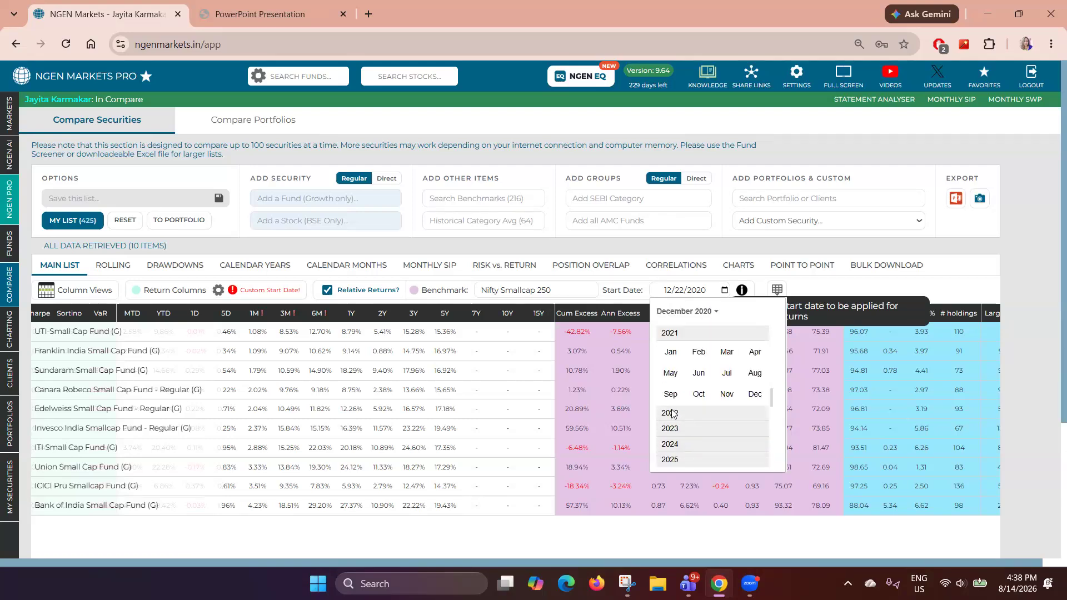
click(762, 378)
click(684, 352)
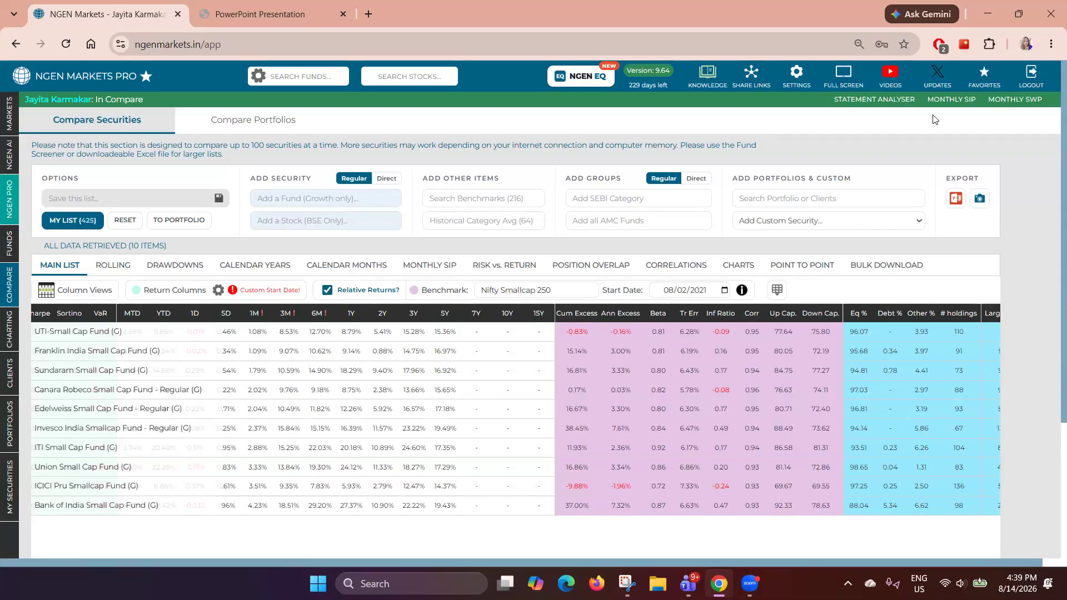
- Open the training videos page
click(891, 75)
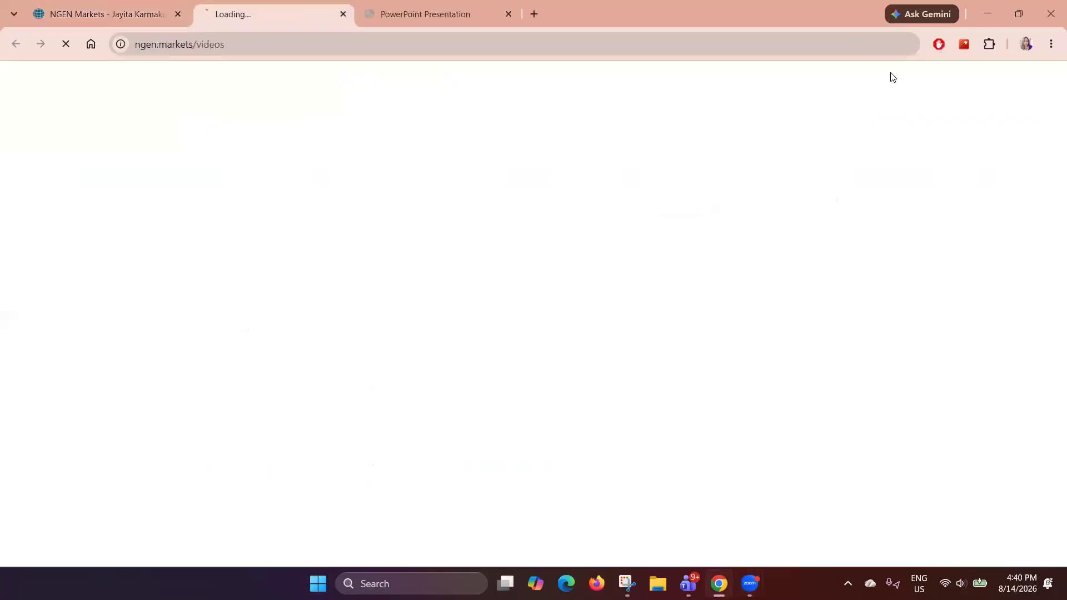